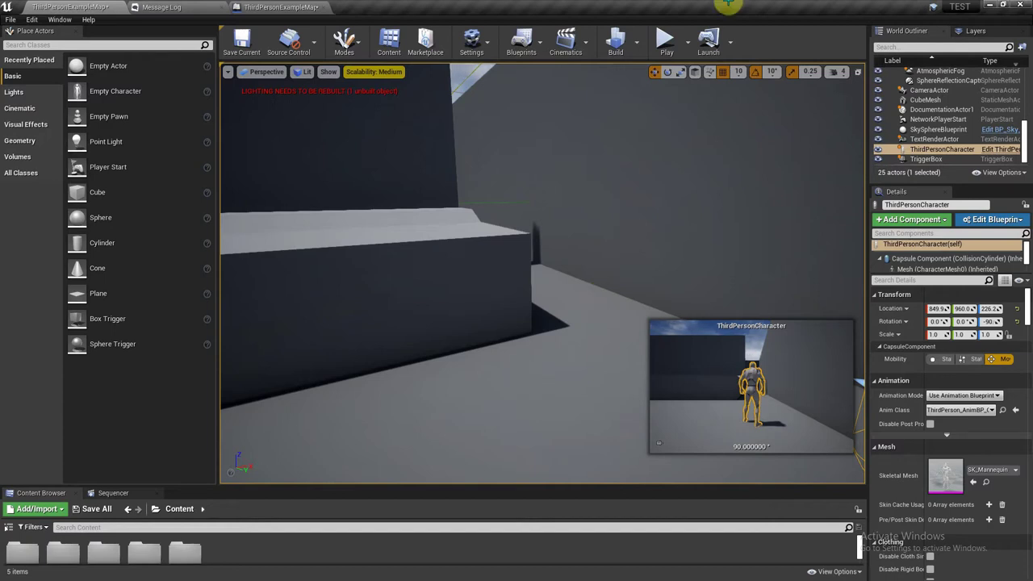
Start a Play-In-Editor session and run the third-person character forward with W
left_click(664, 32)
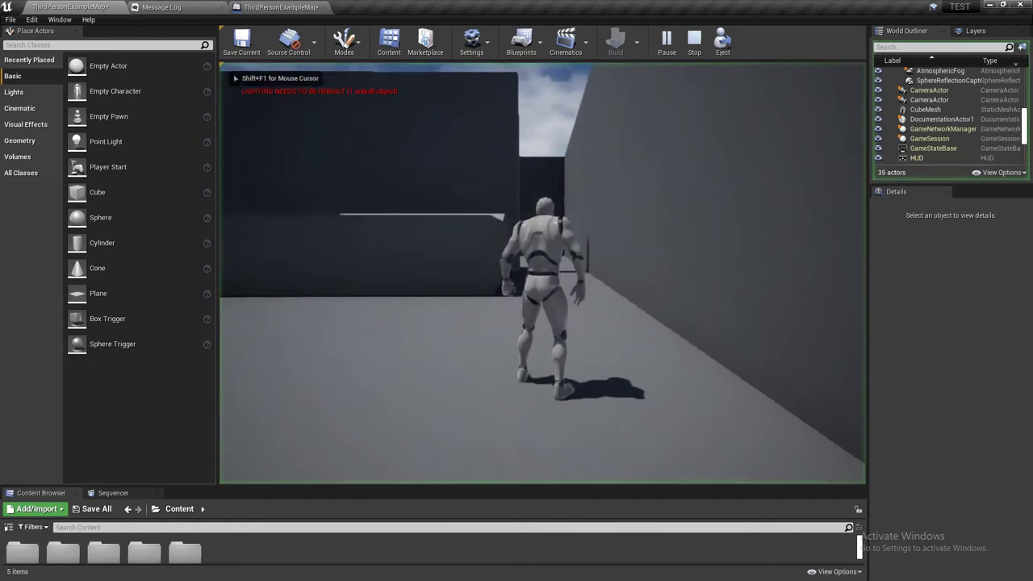
key("w")
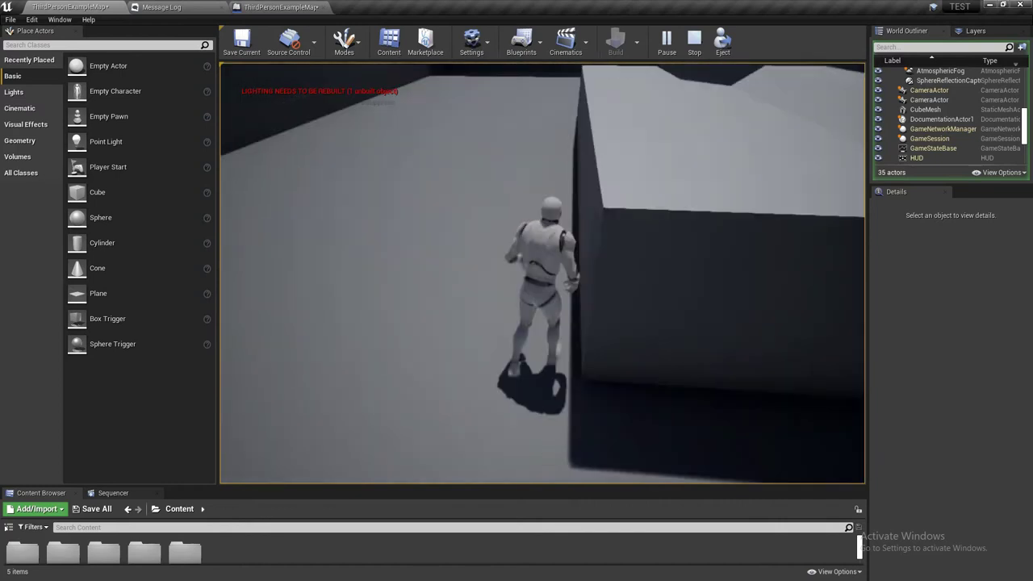
Stop the test play and delete the TriggerBox, confirming the referenced-actor warning
key("Escape")
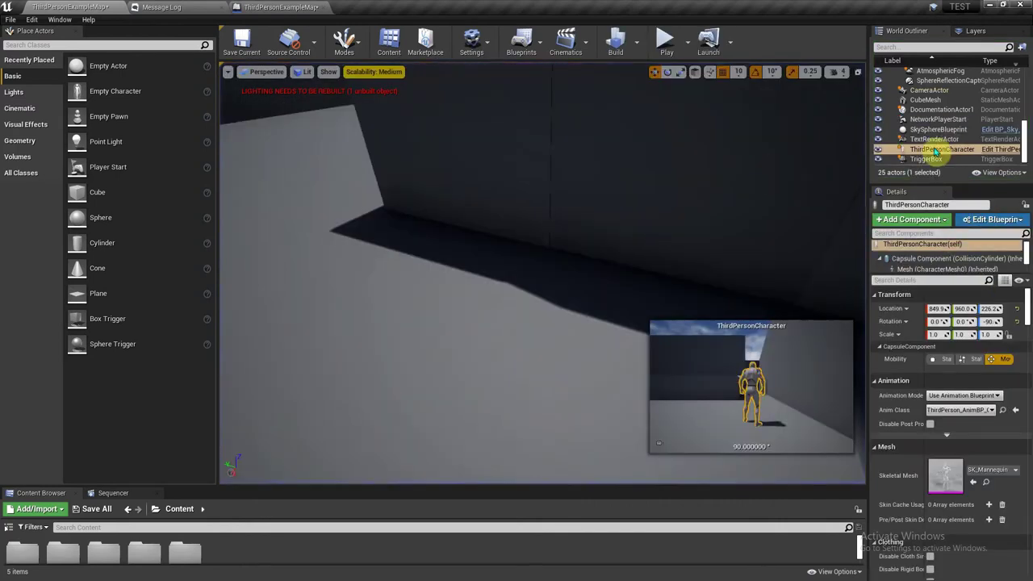
left_click(932, 159)
key("Delete")
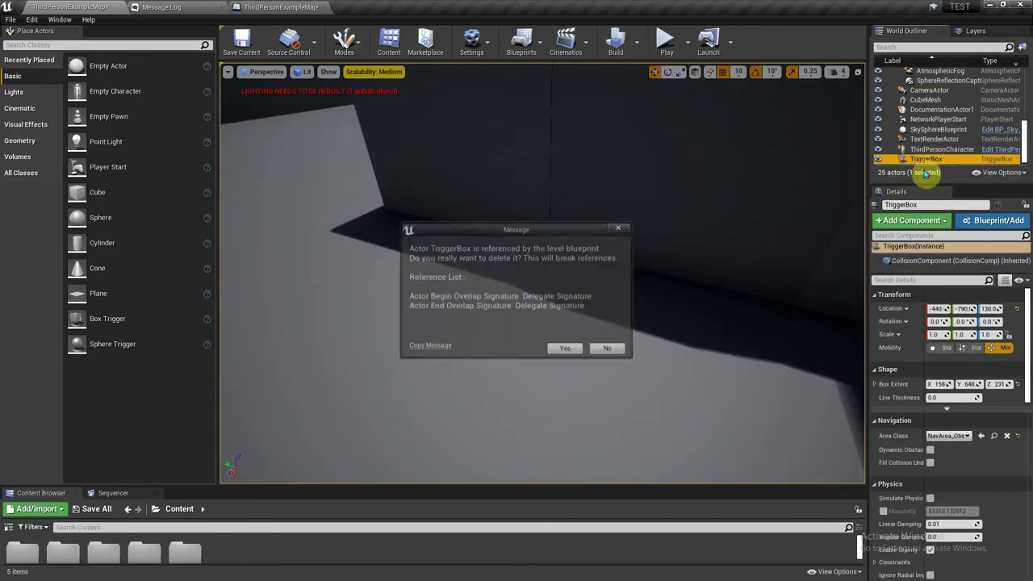
left_click(568, 349)
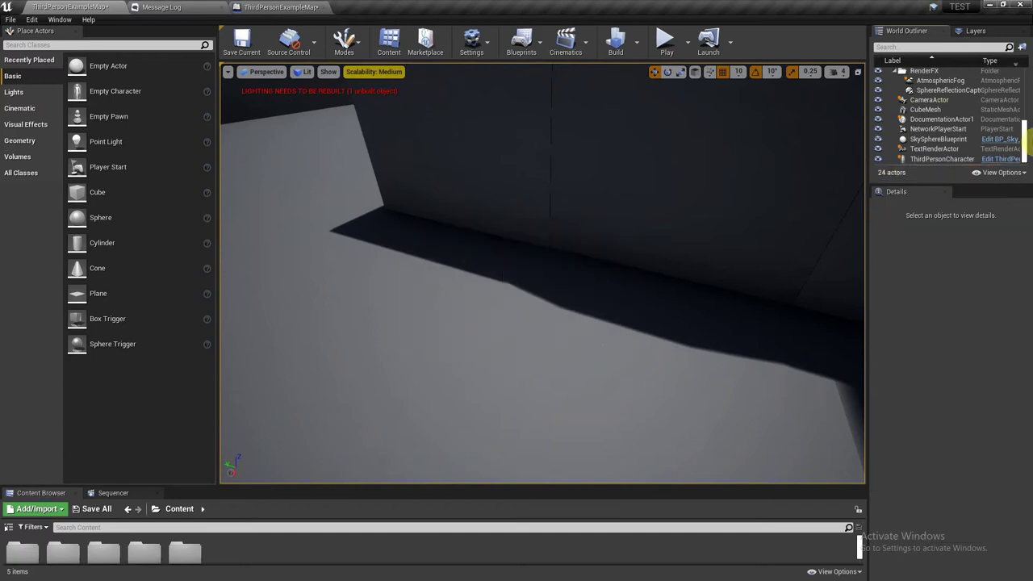
Delete the CameraActor too, confirming the warning, leaving 23 actors
left_click(924, 100)
key("Delete")
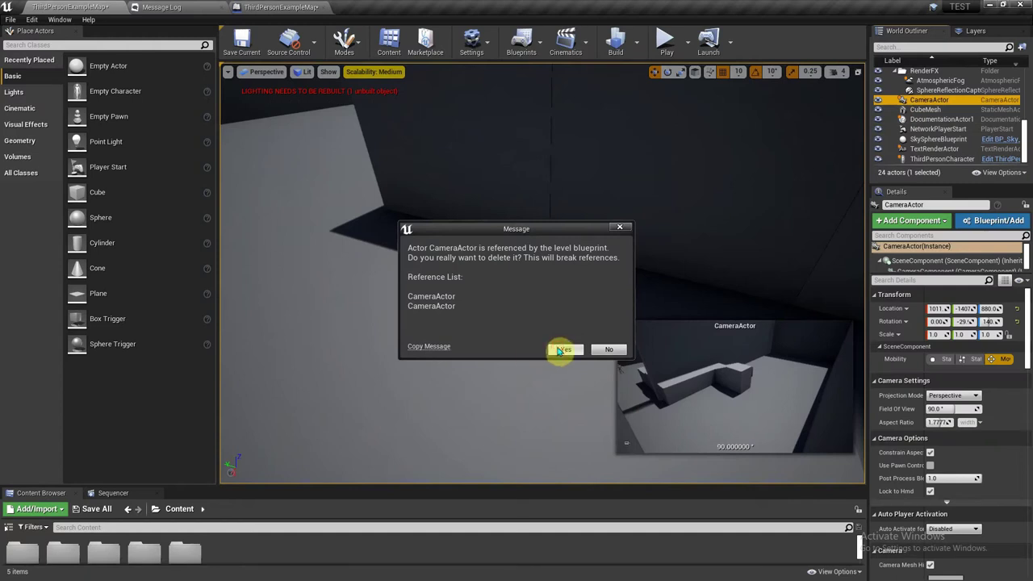
left_click(561, 349)
right_click_drag(565, 329, 565, 329)
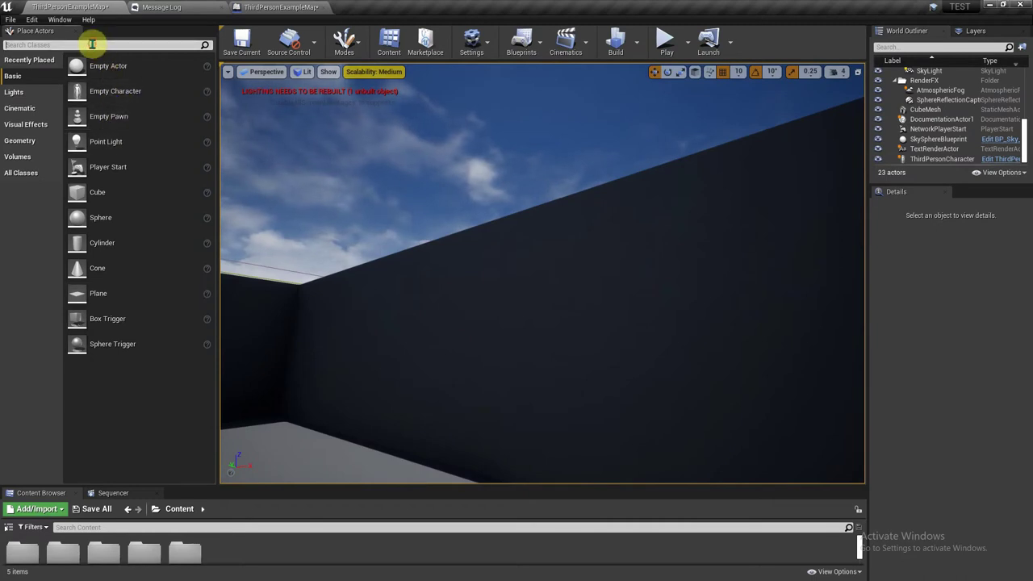
Search Place Actors for 'CAM' and drop a new Camera into the level against the wall
type("CAN")
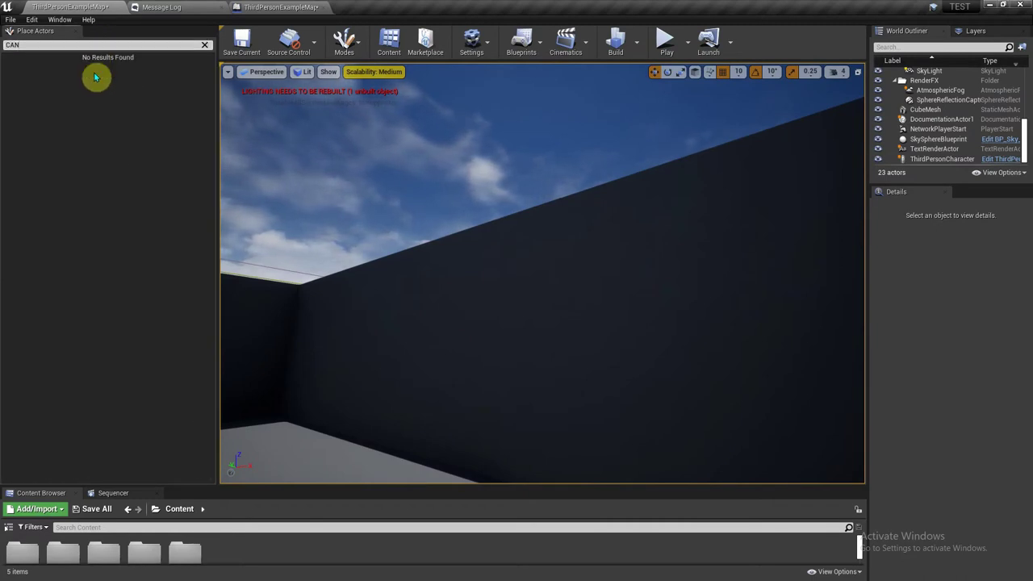
key("BackSpace")
key("BackSpace")
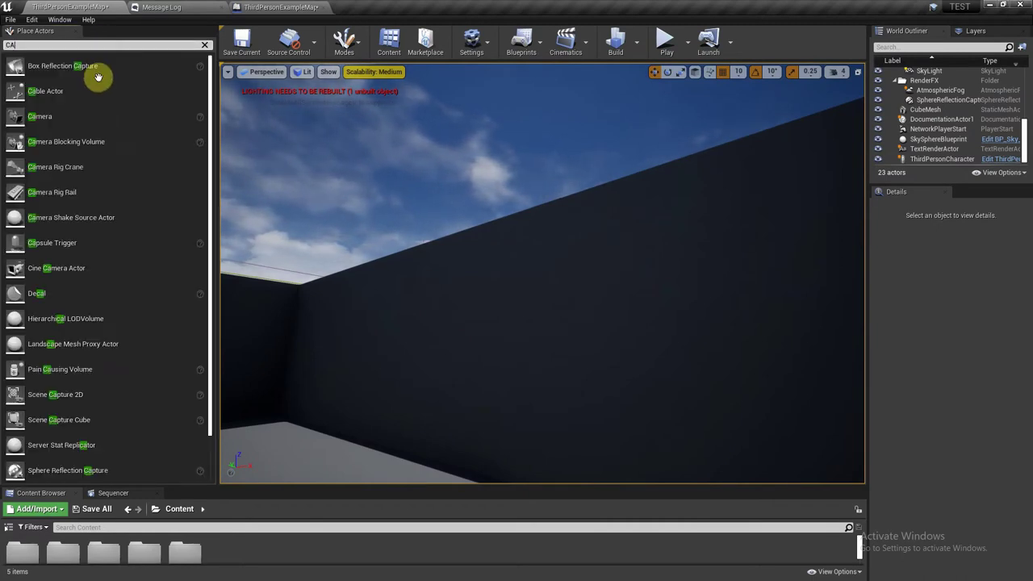
type("M")
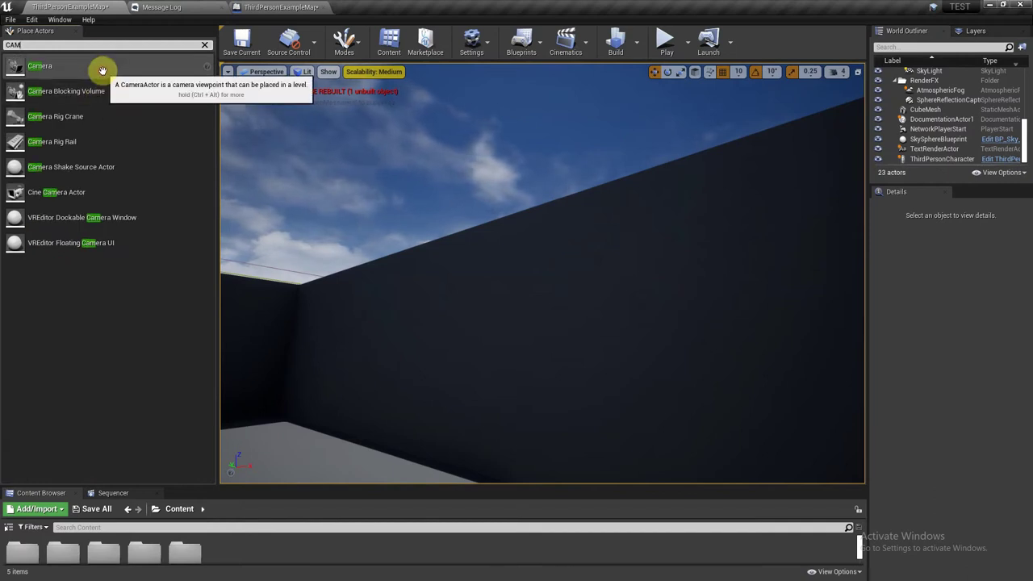
left_click_drag(101, 69, 655, 273)
left_click(682, 381)
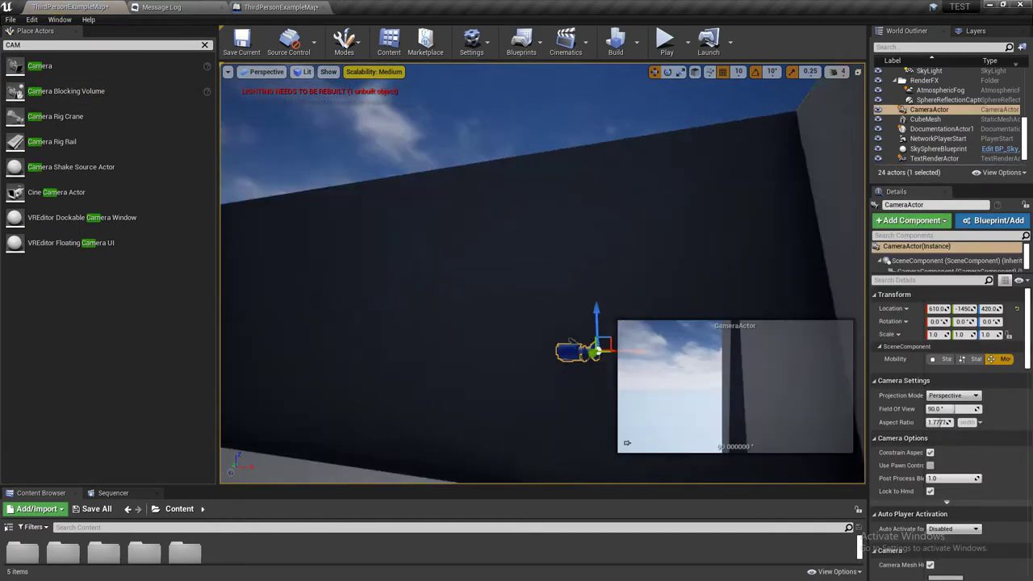
right_click_drag(595, 350, 593, 332)
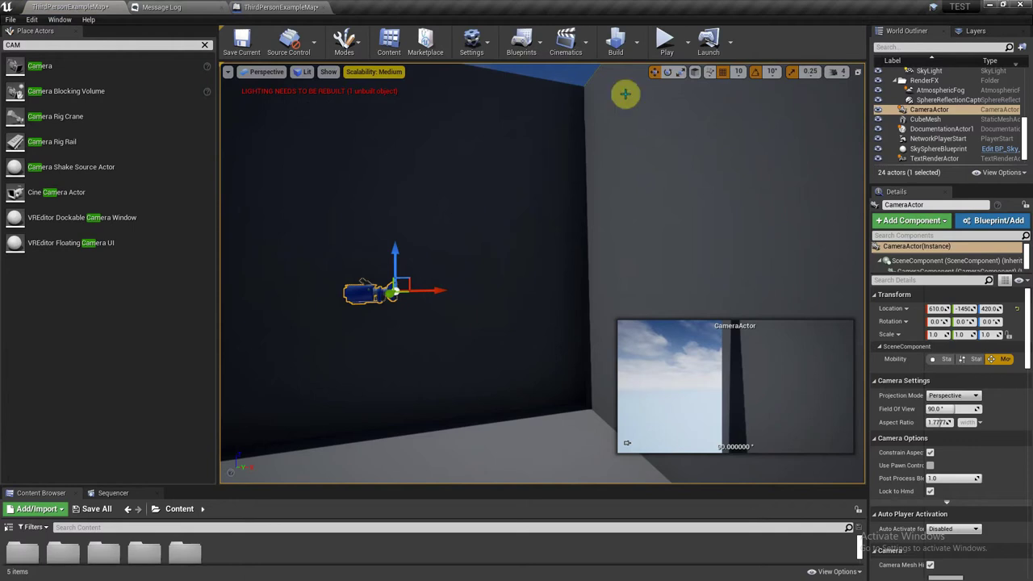
Turn the camera 70° and move it up to the wall corner near the top
left_click(668, 72)
left_click_drag(422, 293, 452, 287)
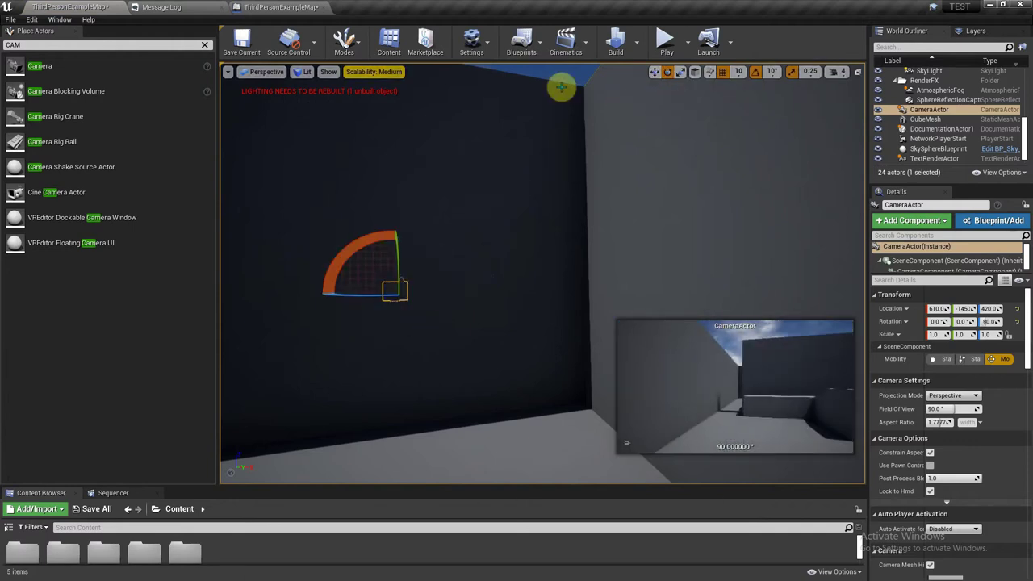
key("w")
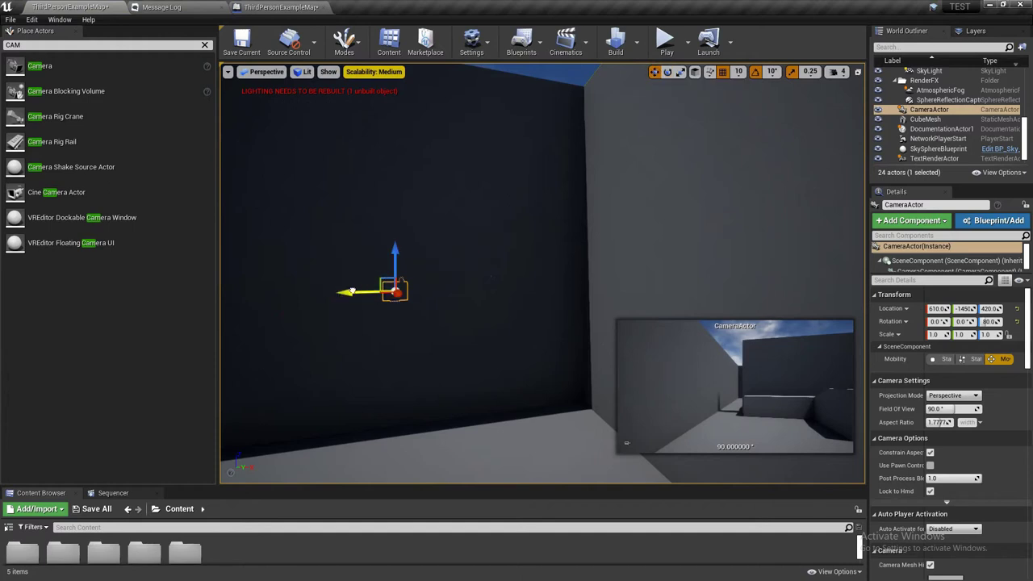
left_click_drag(352, 292, 525, 301)
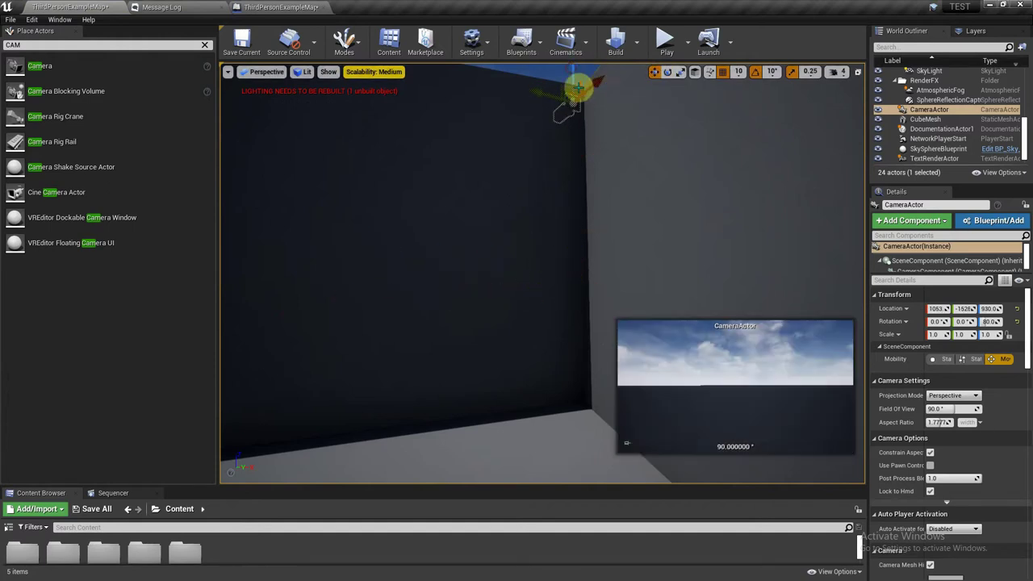
left_click_drag(589, 96, 593, 79)
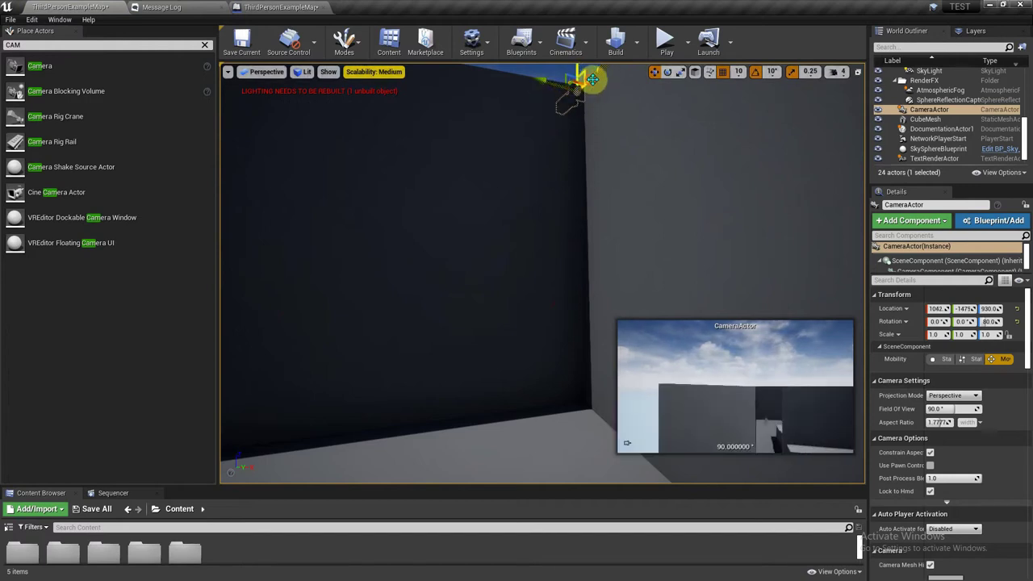
right_click_drag(596, 76, 565, 242)
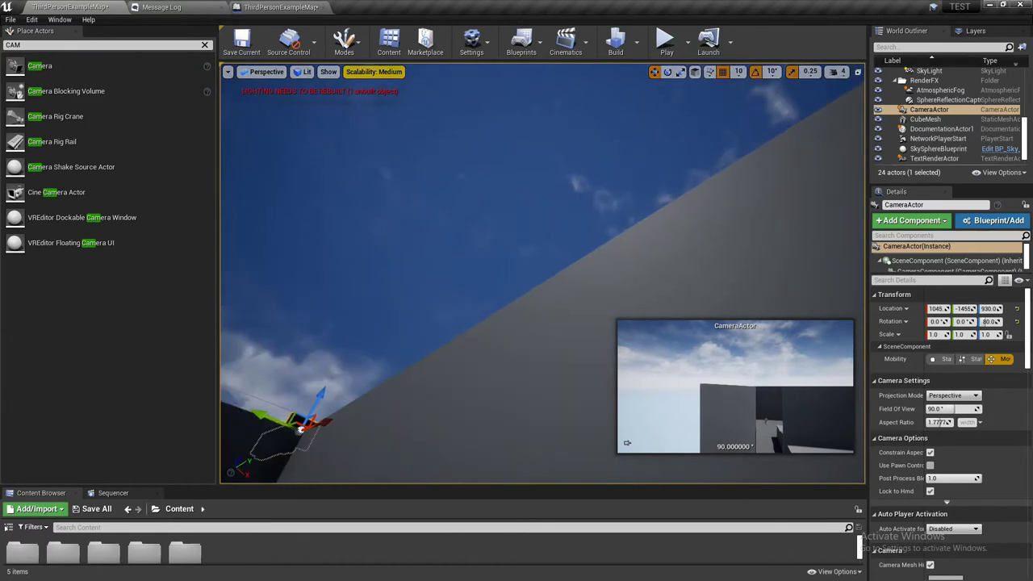
right_click_drag(623, 81, 622, 210)
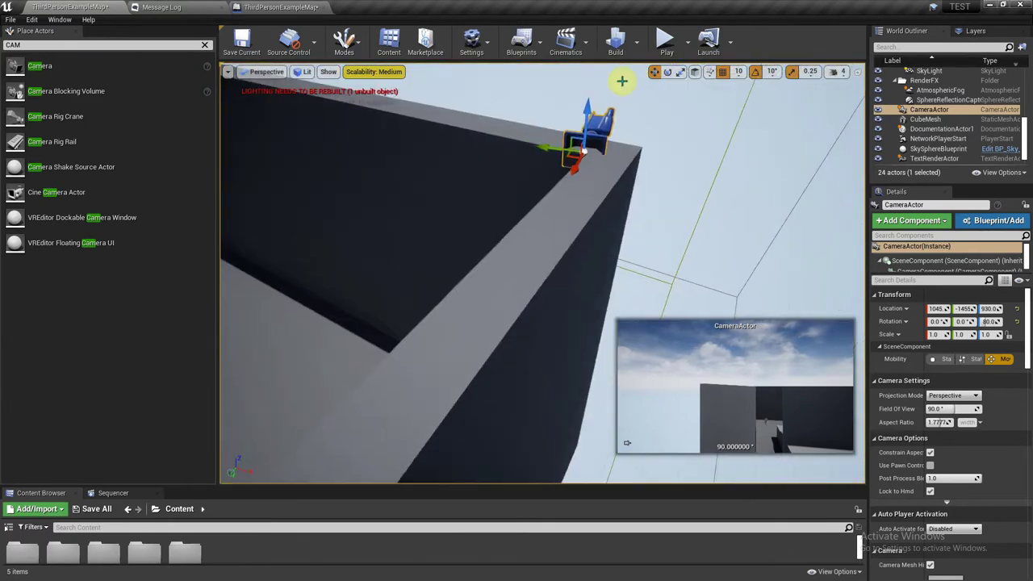
Face the camera to 130° yaw, slide it along the wall top, and tilt it down to -29°
left_click(669, 74)
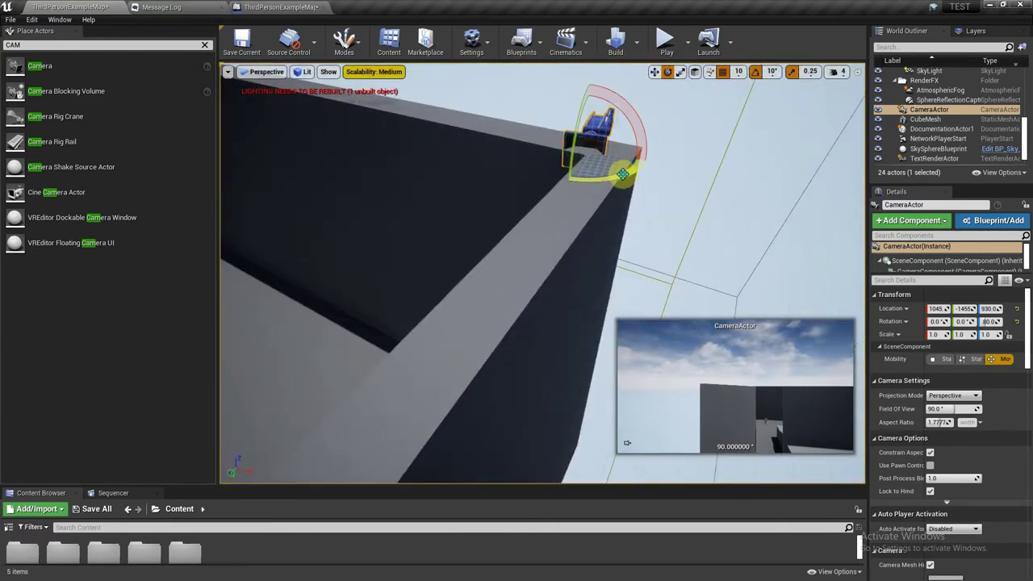
left_click_drag(618, 180, 565, 179)
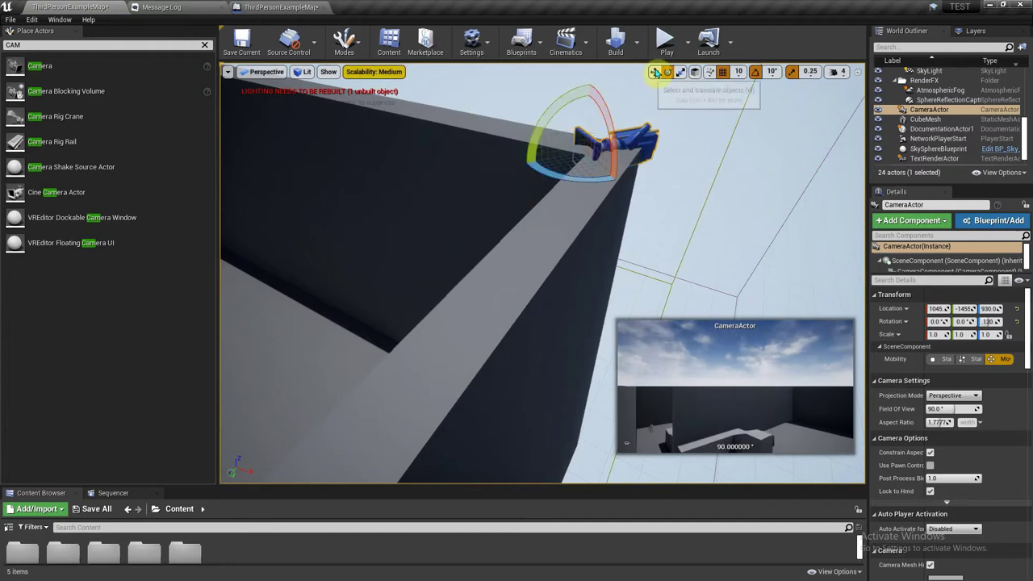
left_click(653, 71)
left_click_drag(558, 159, 495, 175)
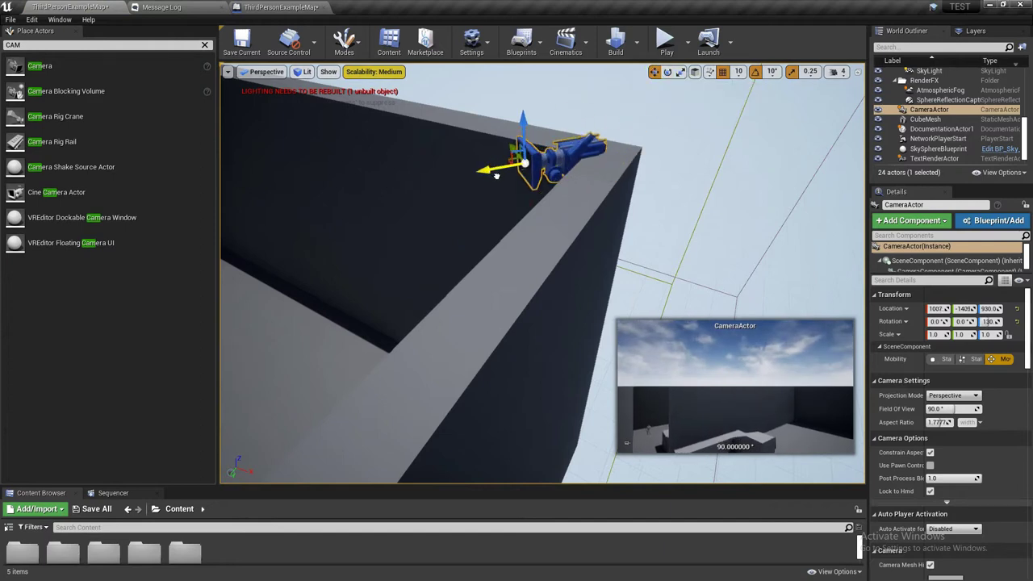
left_click(668, 72)
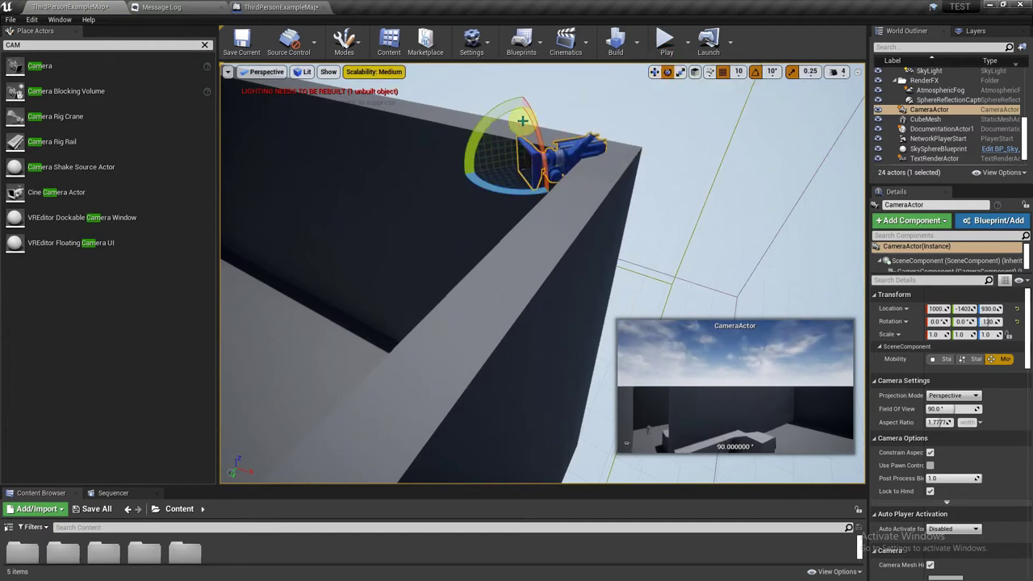
left_click_drag(489, 166, 489, 113)
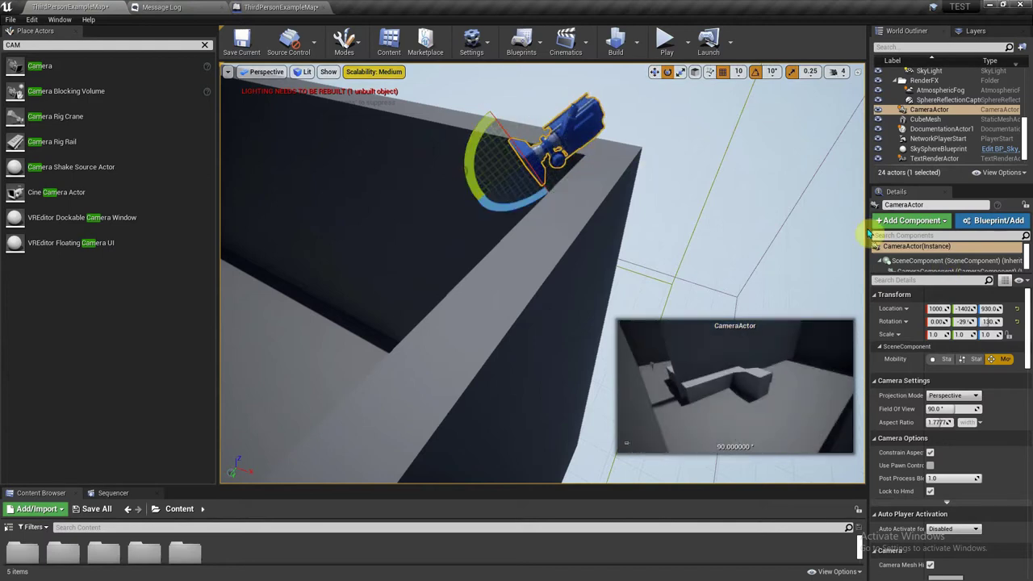
Place a new Box Trigger and slide it along Y into the corridor at -330, -840, 130
left_click(204, 44)
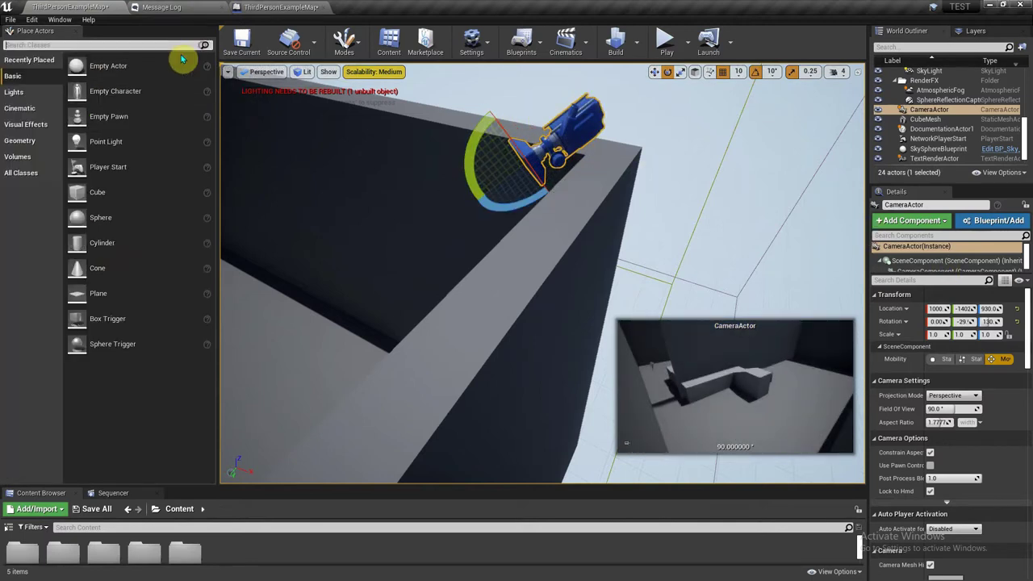
left_click_drag(107, 319, 286, 291)
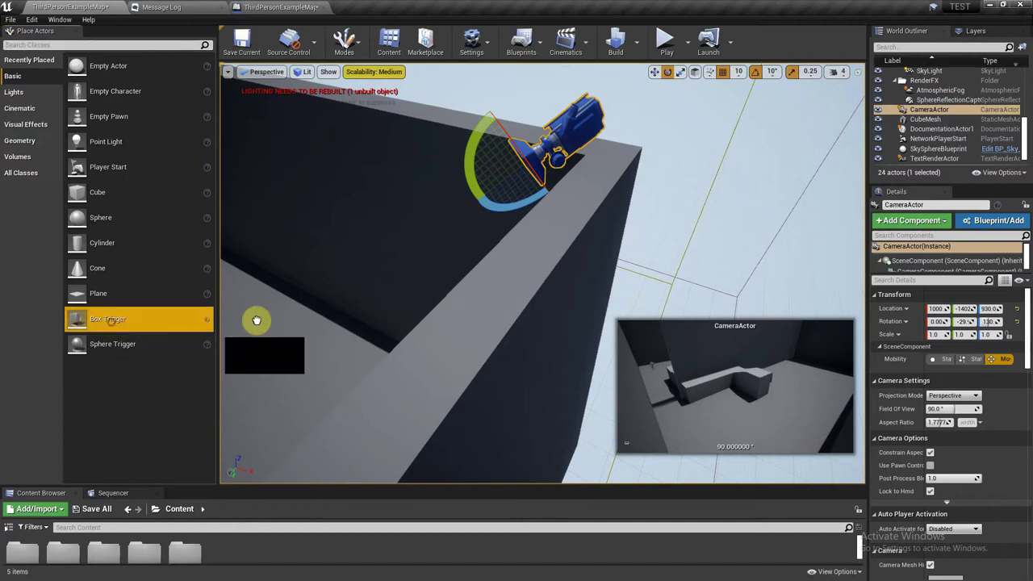
key("f")
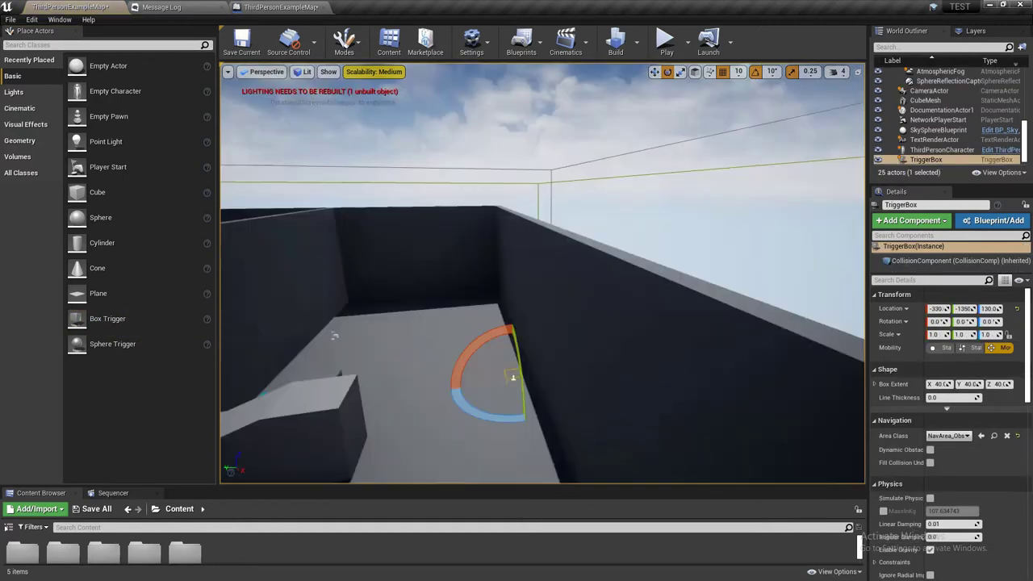
mouse_move(275, 369)
right_mouse_down()
mouse_move(279, 242)
mouse_move(546, 148)
right_mouse_up()
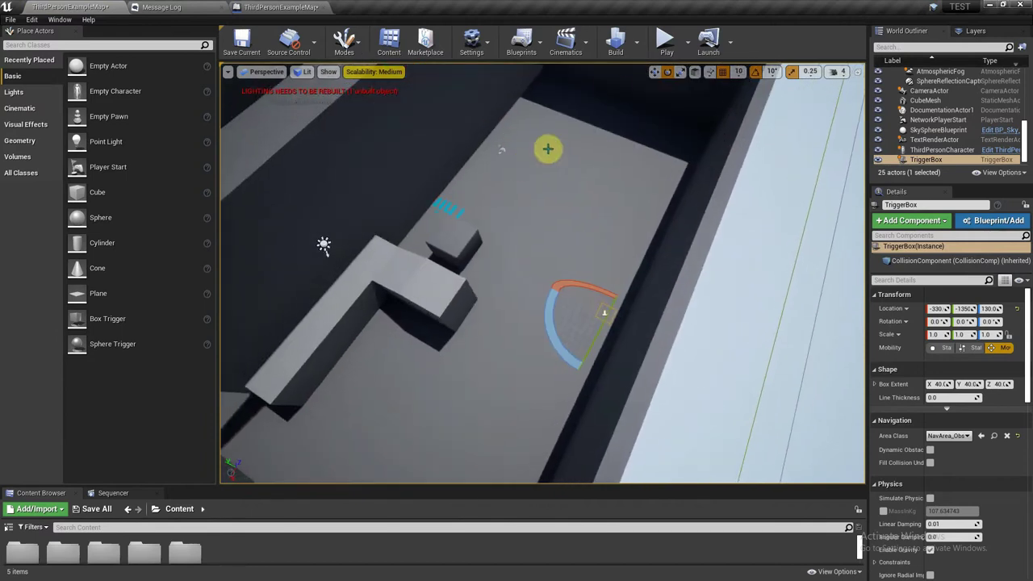
left_click(655, 72)
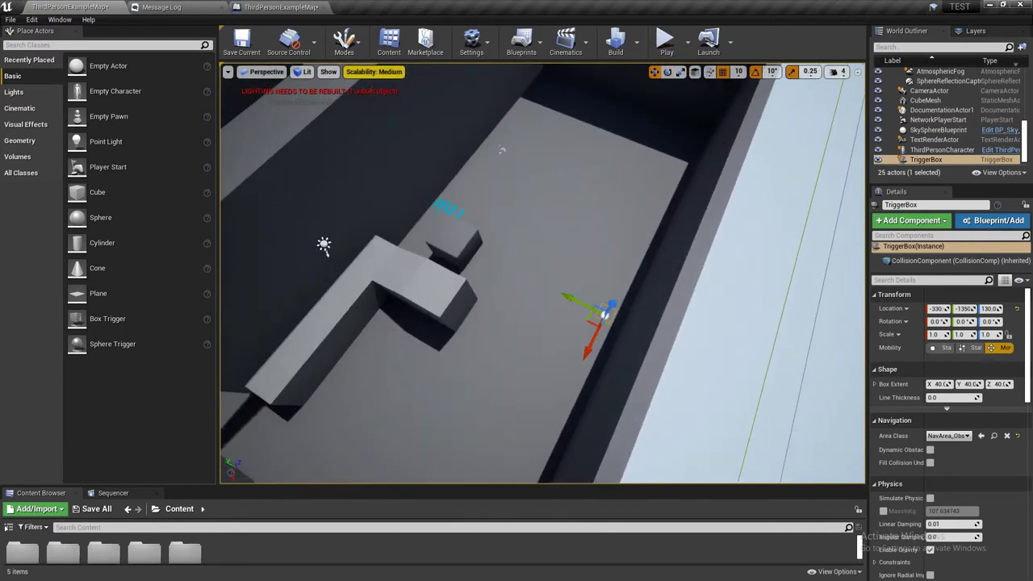
left_click_drag(575, 309, 530, 286)
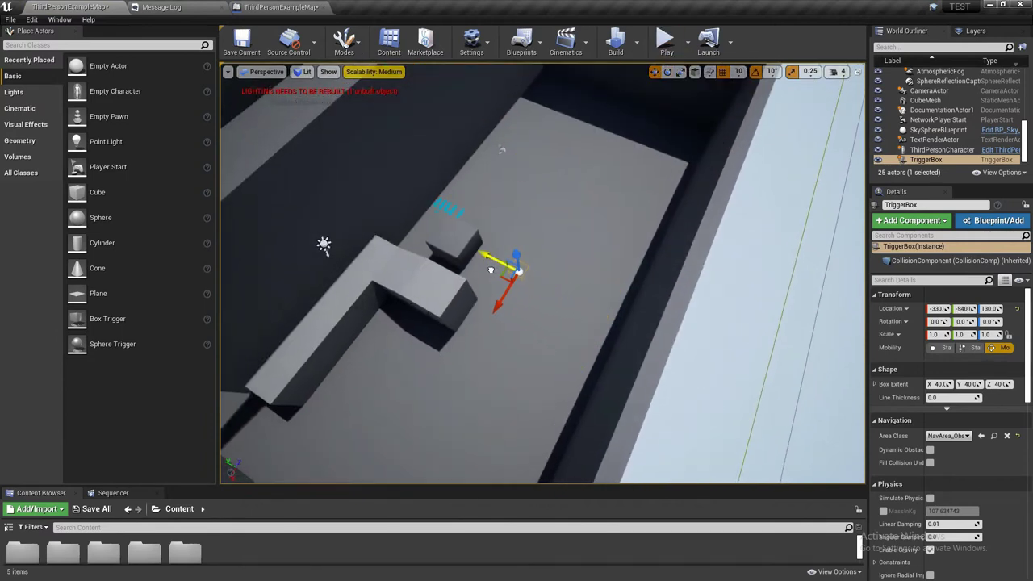
Scale the trigger box to an extent of 158 × 661 × 240 along X, Y and Z
left_click(680, 72)
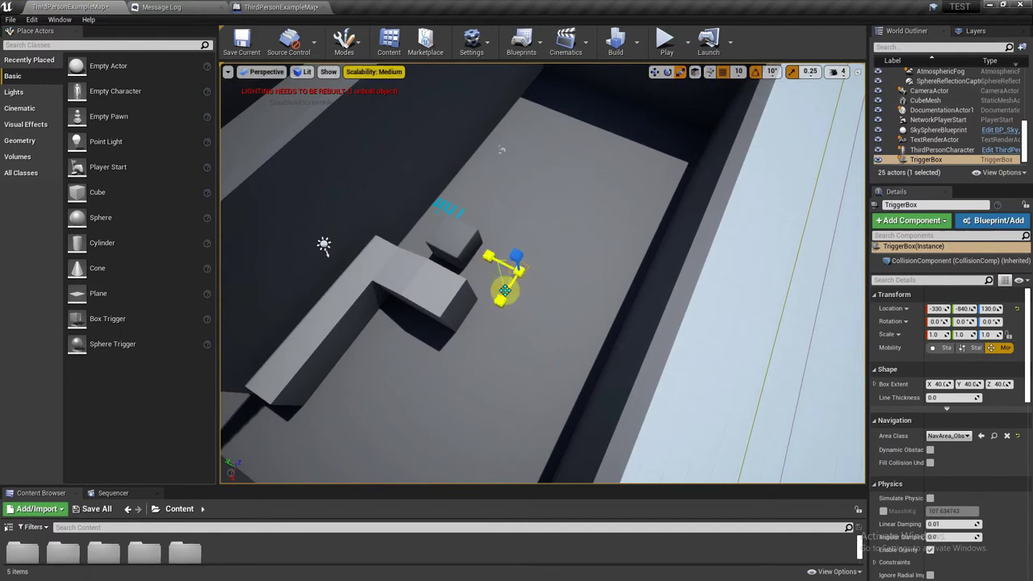
left_click_drag(935, 385, 956, 384)
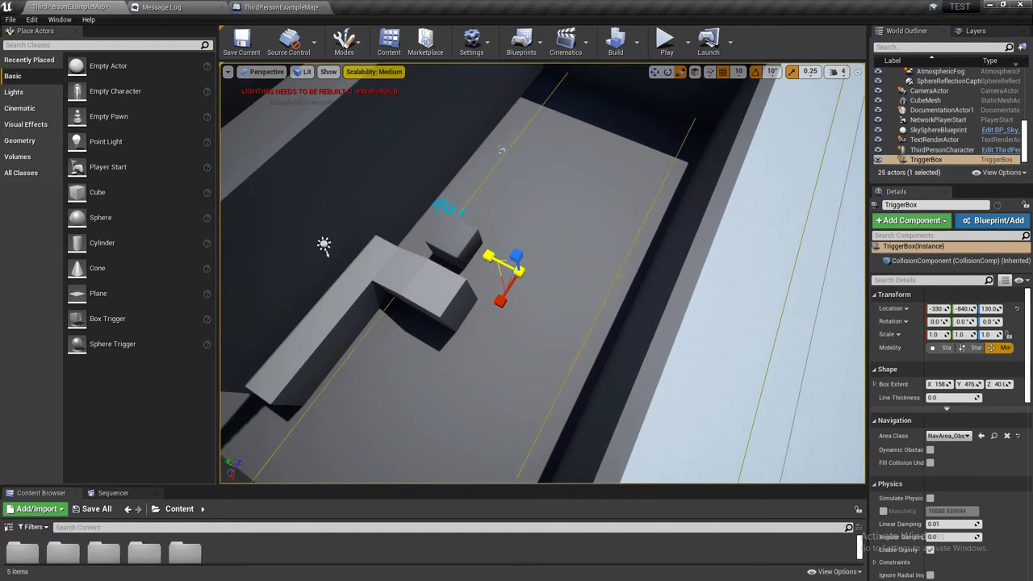
left_click_drag(966, 384, 992, 384)
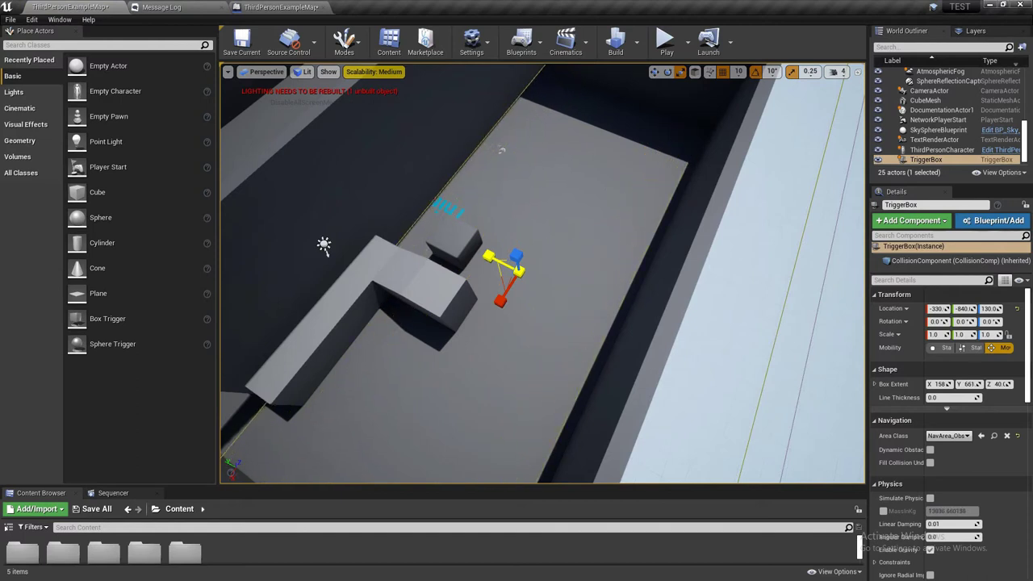
right_click_drag(540, 275, 565, 267)
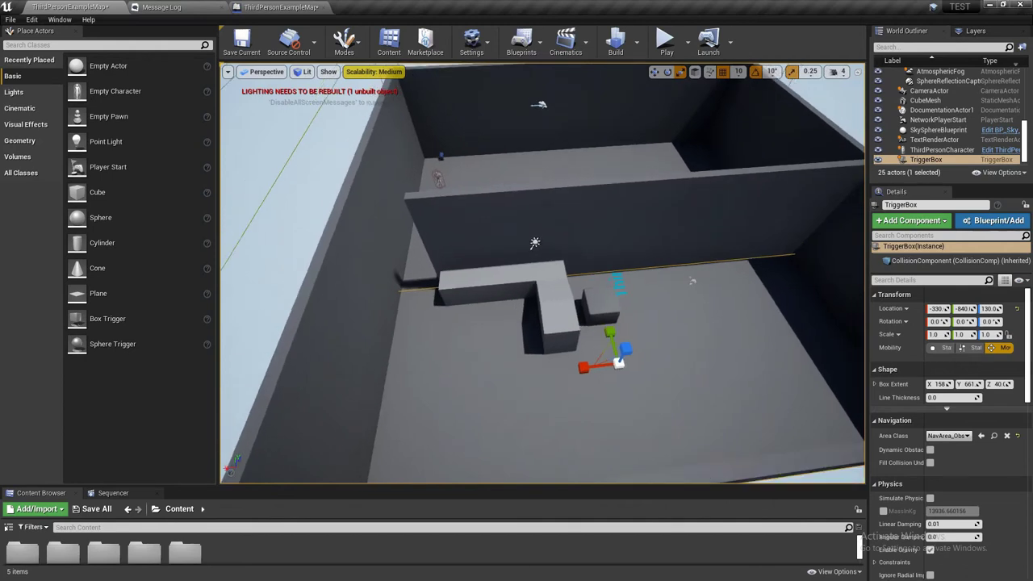
mouse_move(617, 302)
left_mouse_down()
mouse_move(616, 282)
mouse_move(616, 295)
left_mouse_up()
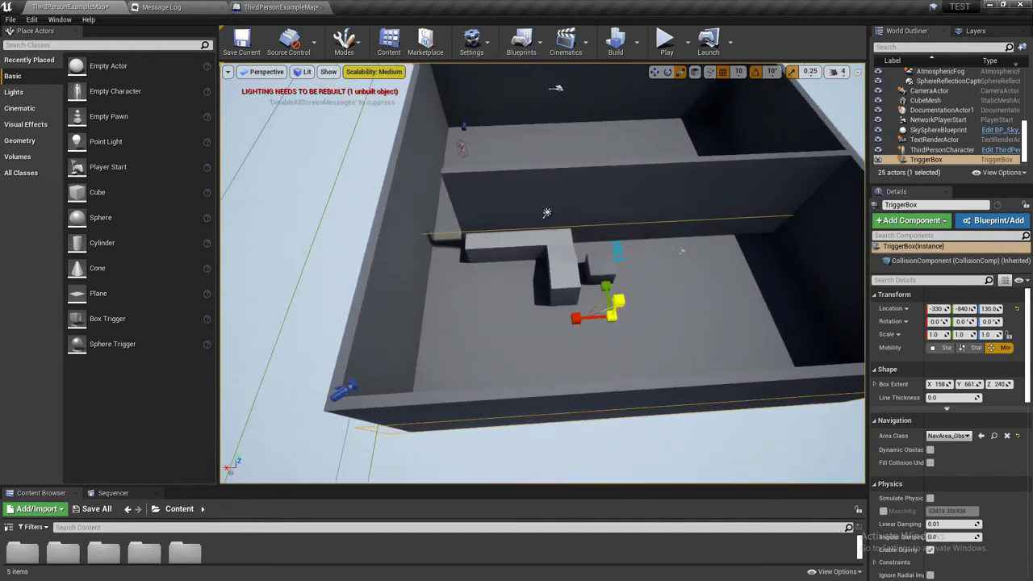
right_click_drag(603, 251, 604, 251)
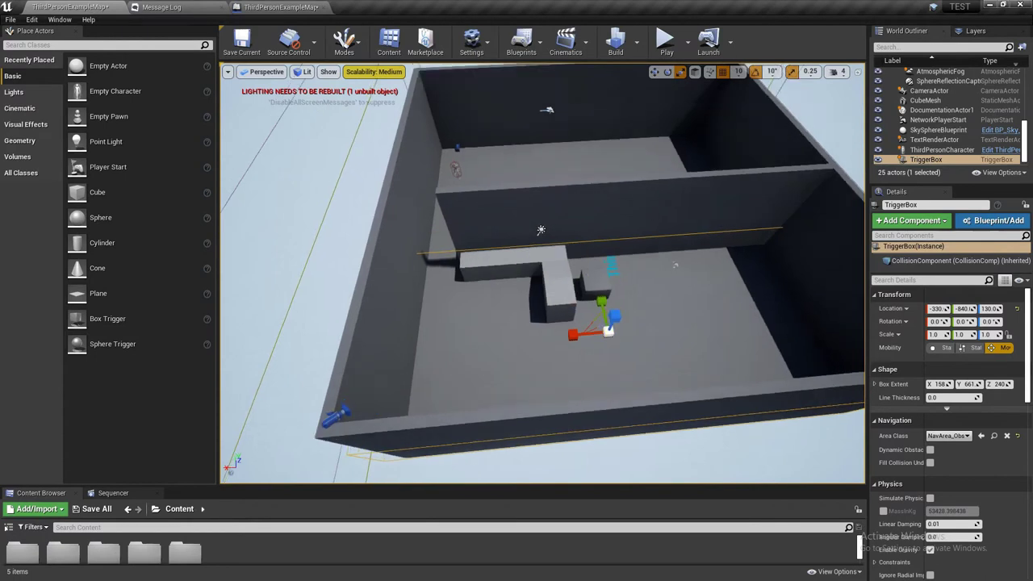
key("w")
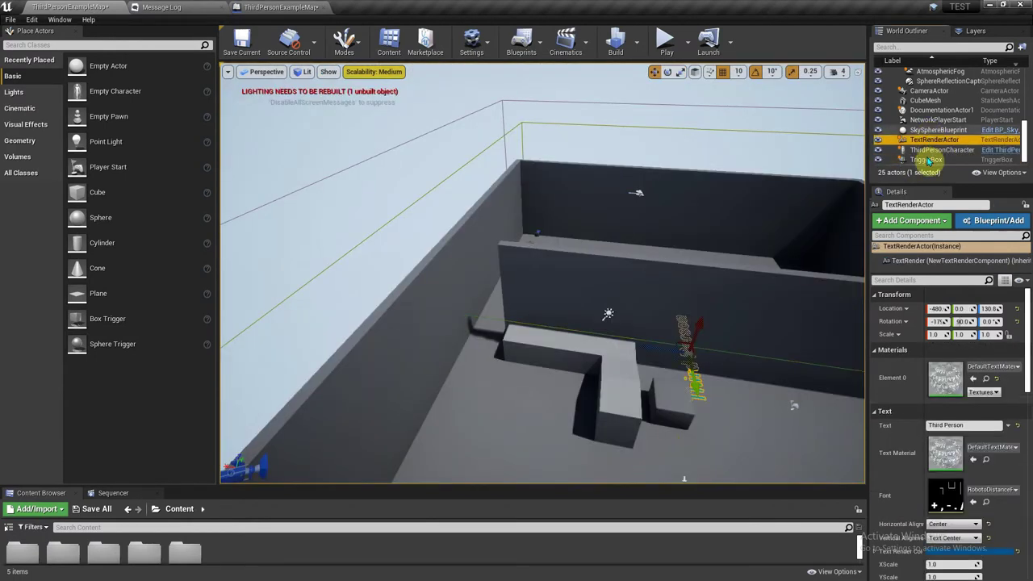
Delete the old Level Blueprint nodes and add a CameraActor reference to the graph
left_click(928, 90)
key("f")
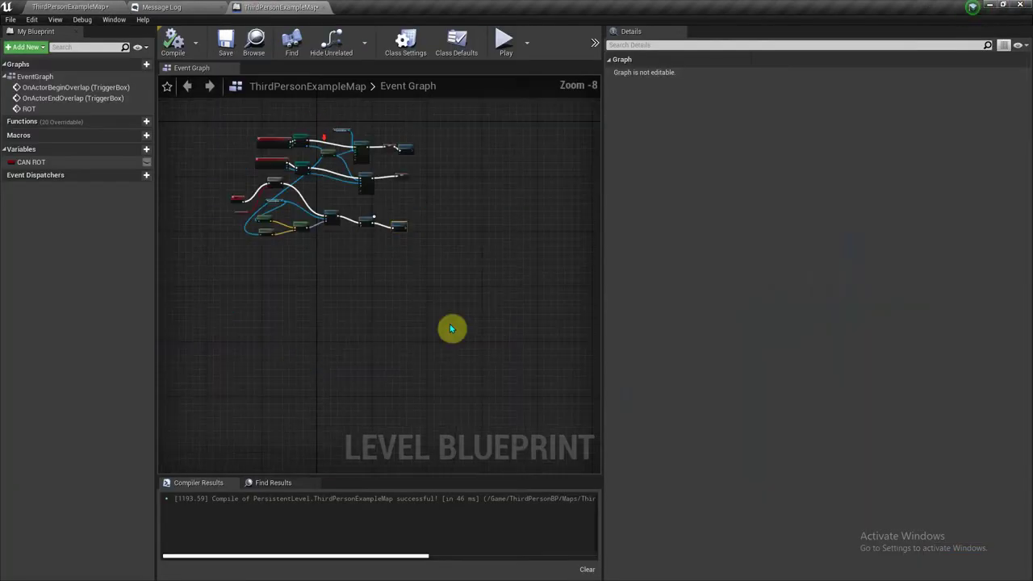
left_click_drag(452, 409, 213, 121)
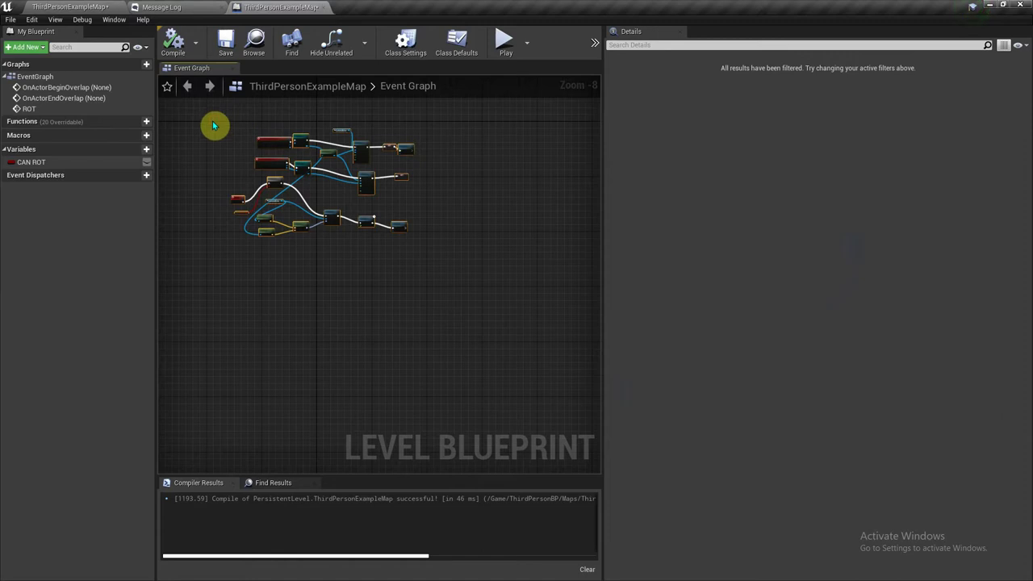
key("Delete")
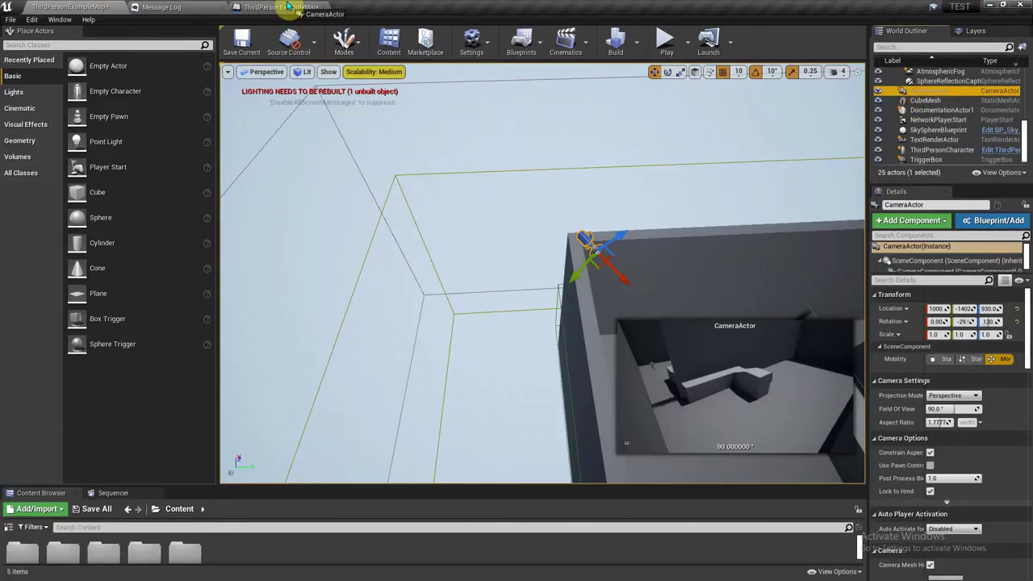
left_click(288, 6)
left_click_drag(288, 6, 329, 215)
scroll(362, 254, "up", 4)
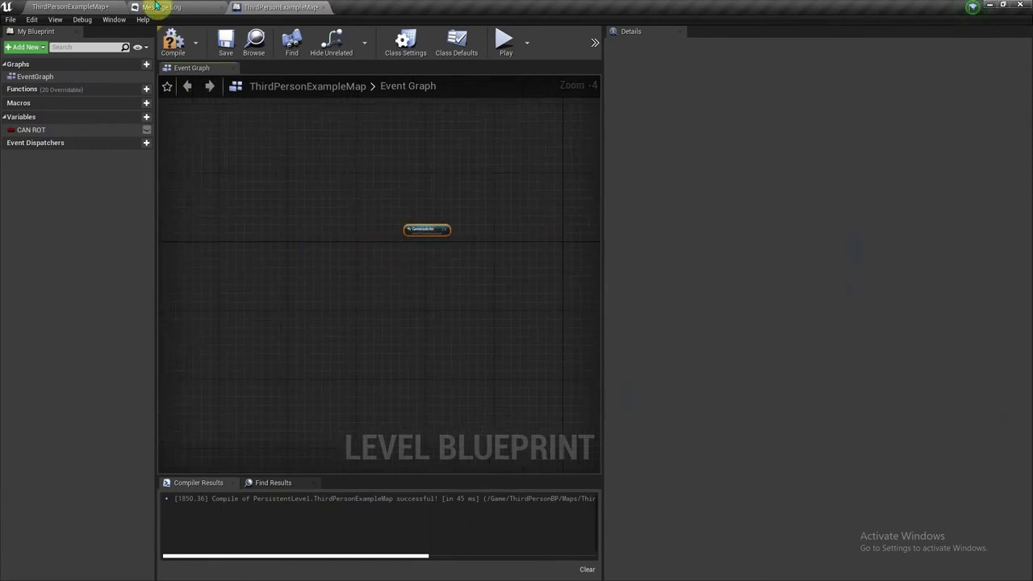
With the TriggerBox selected, add its OnActorBeginOverlap event to the Level Blueprint
left_click(85, 6)
left_click_drag(791, 226, 603, 151)
left_click(685, 212)
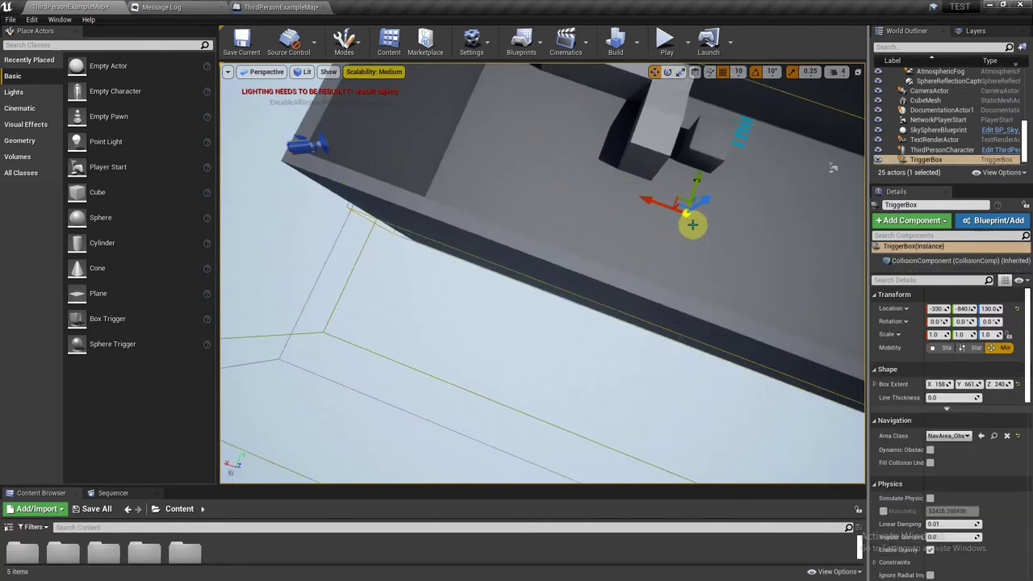
left_click(258, 7)
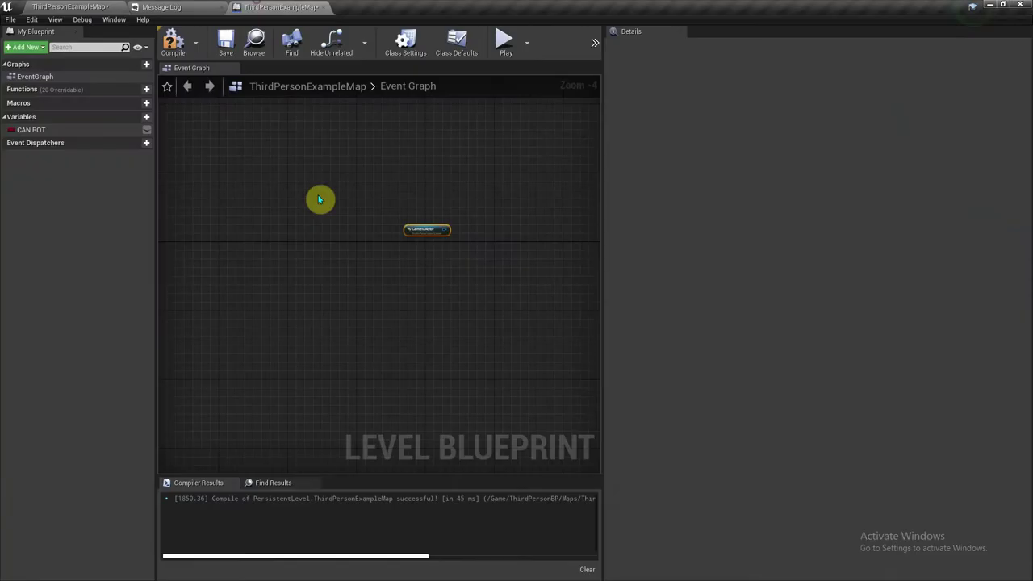
right_click_drag(294, 240, 302, 269)
right_click(302, 270)
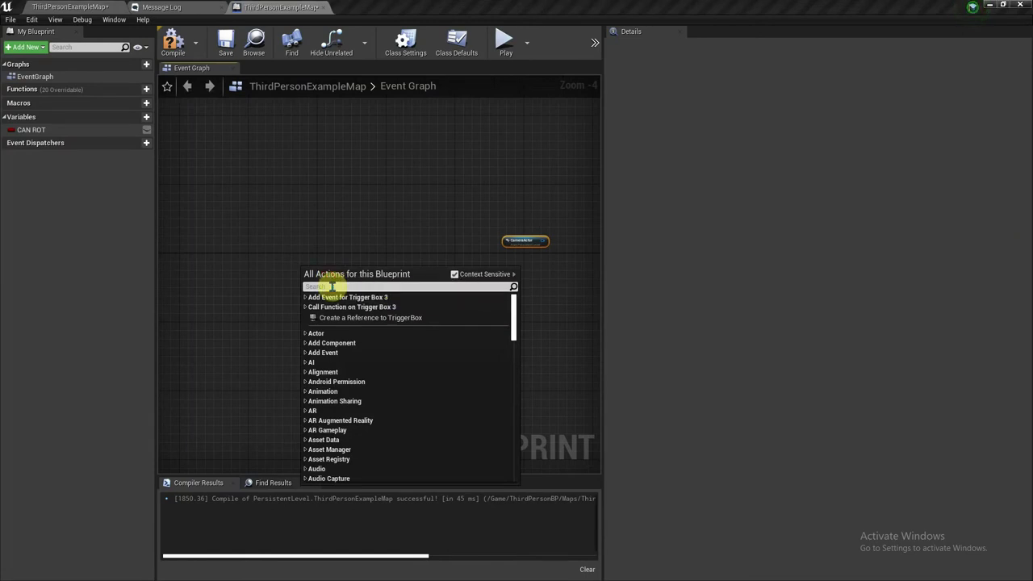
type("BE")
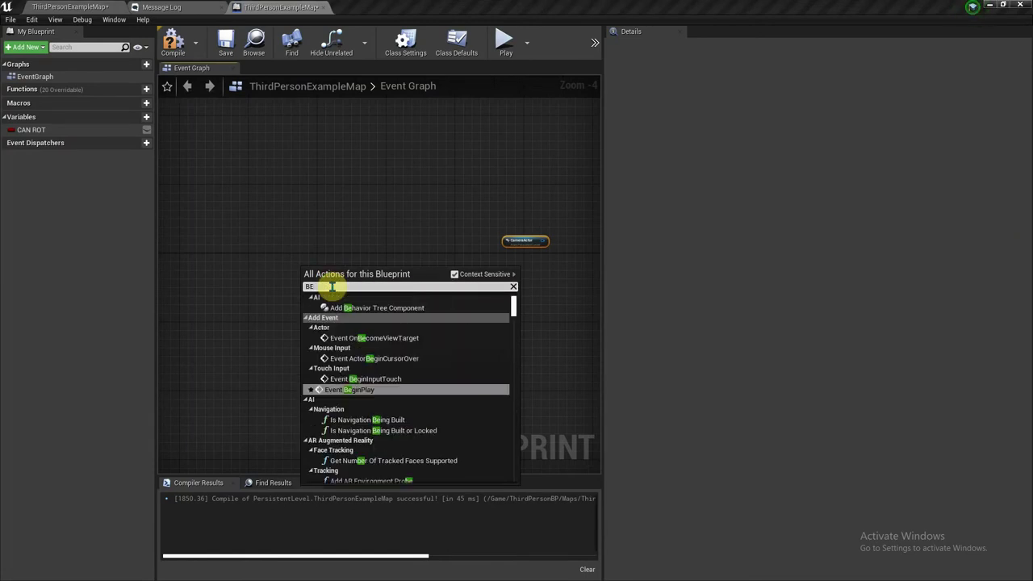
type("GIN")
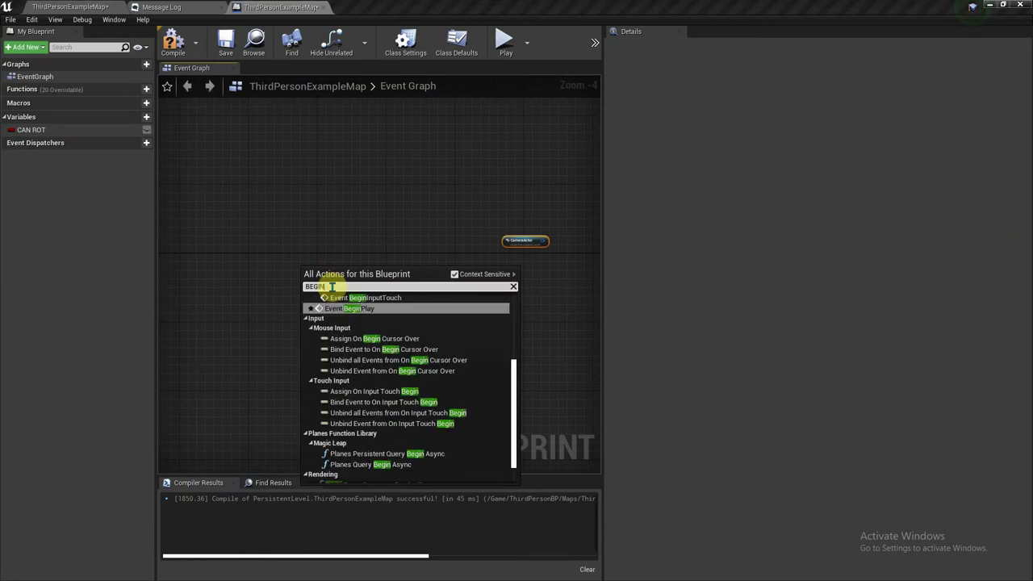
type(" OVER")
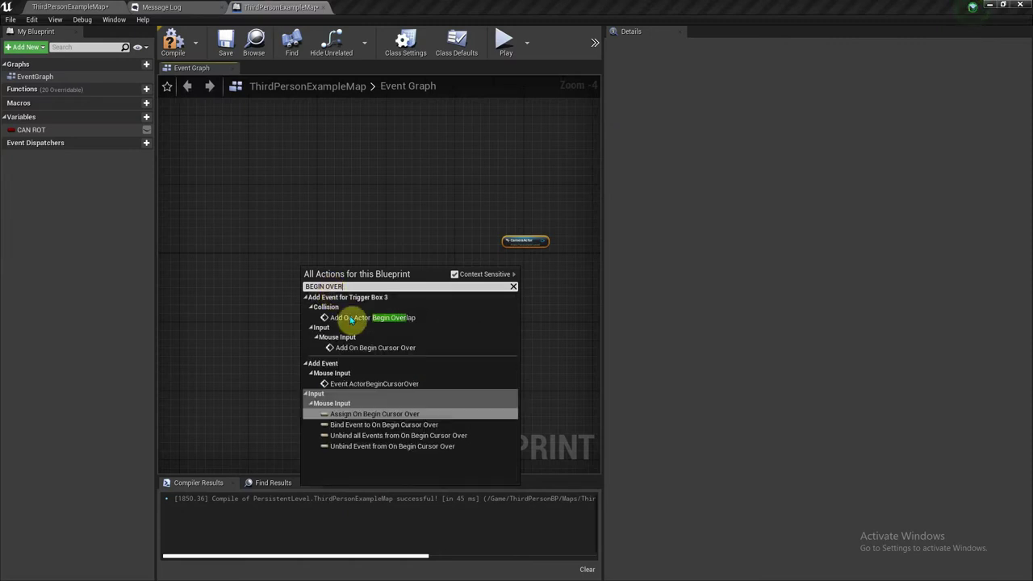
left_click(351, 319)
Add the TriggerBox's OnActorEndOverlap event below the begin-overlap event
scroll(364, 301, "up", 3)
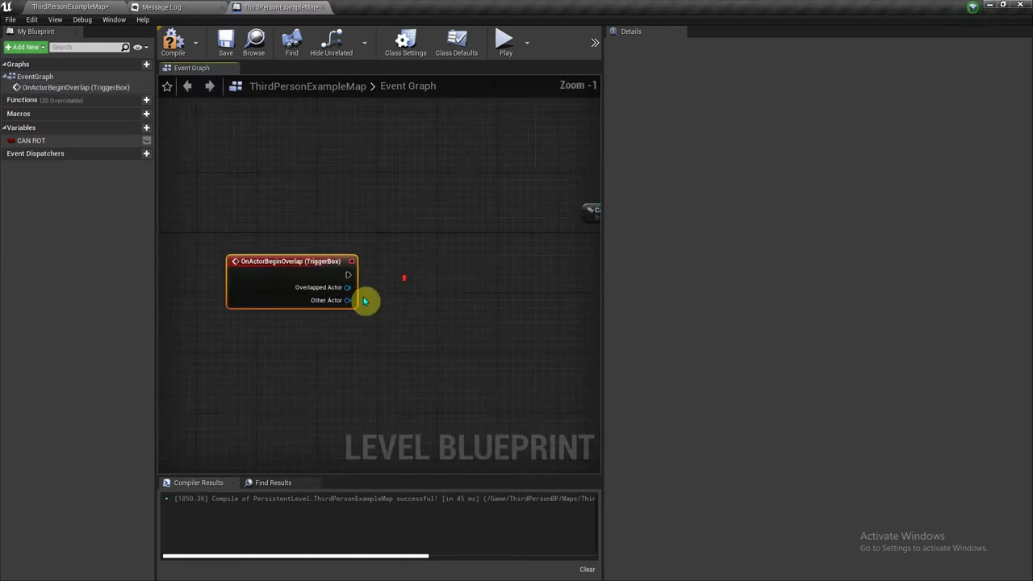
right_click_drag(364, 301, 428, 255)
right_click(359, 302)
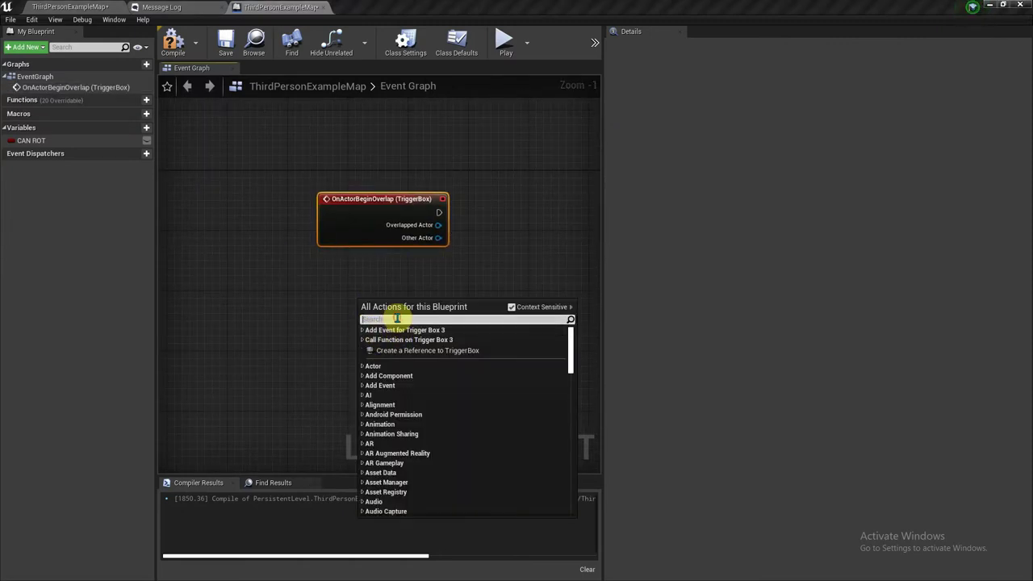
type("EN")
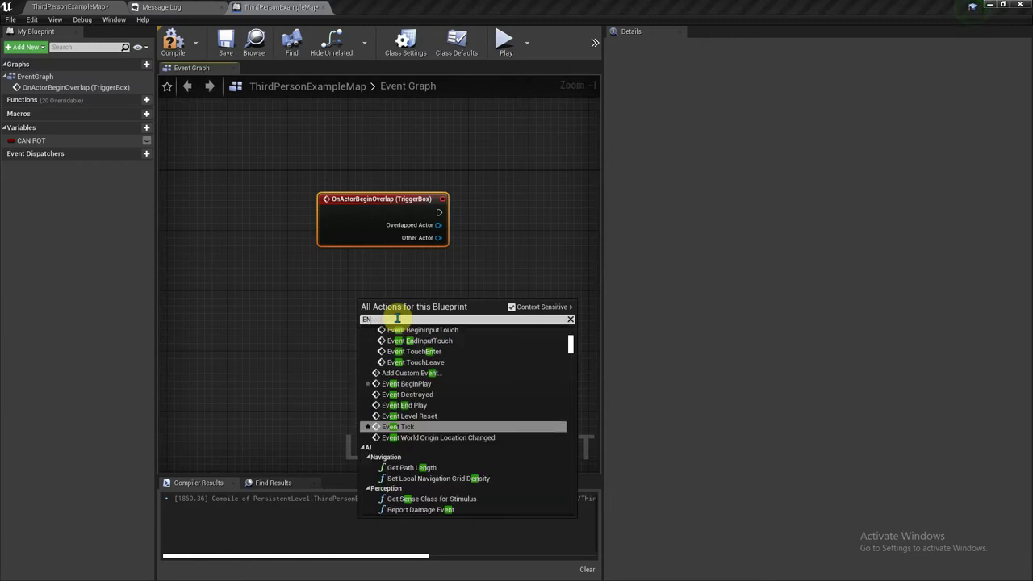
type("D O")
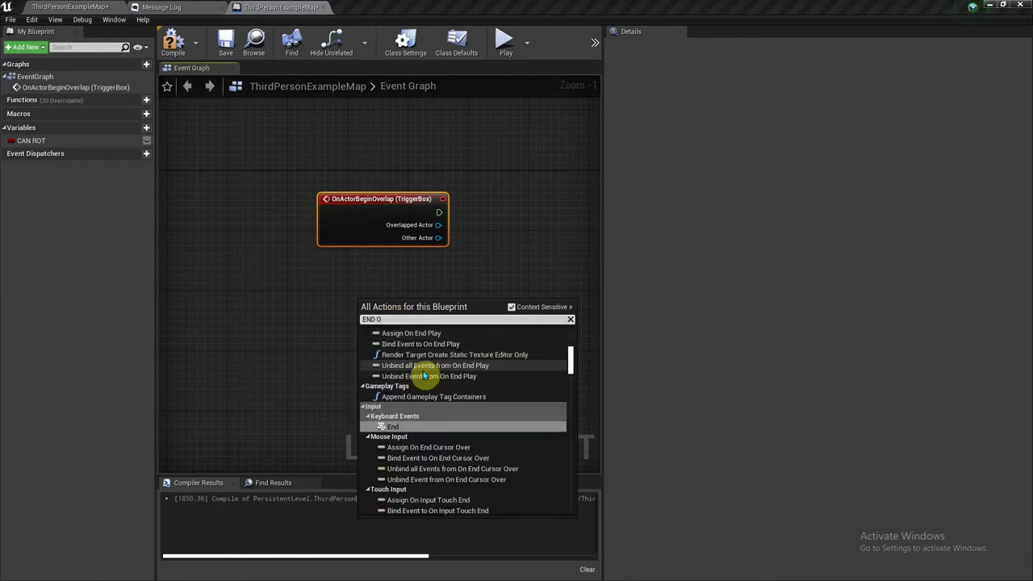
type("VER")
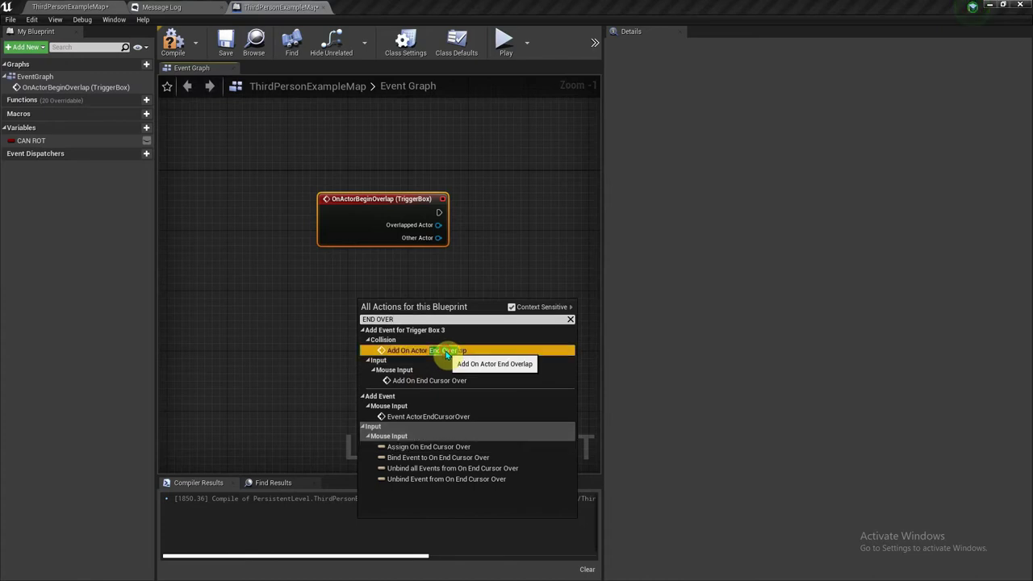
left_click(446, 352)
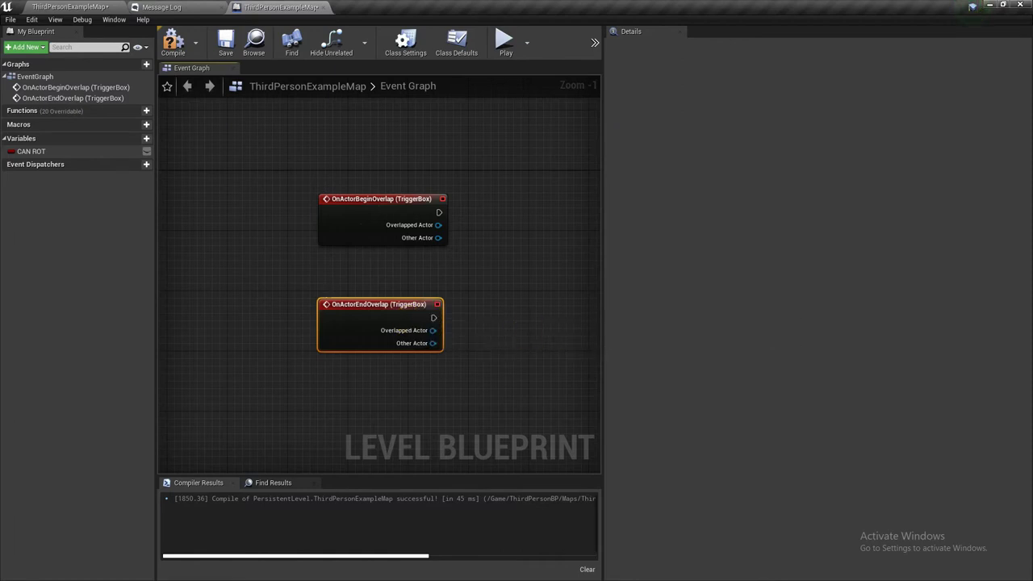
right_click_drag(501, 262, 362, 301)
Cast the begin-overlap Other Actor to ThirdPersonCharacter after the event fires
left_click_drag(304, 253, 385, 249)
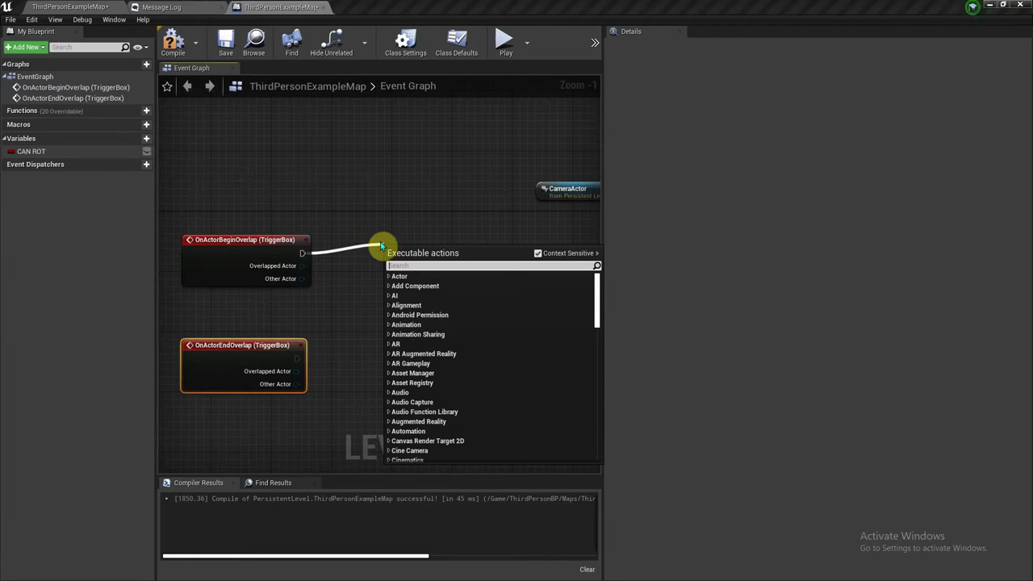
type("CAST")
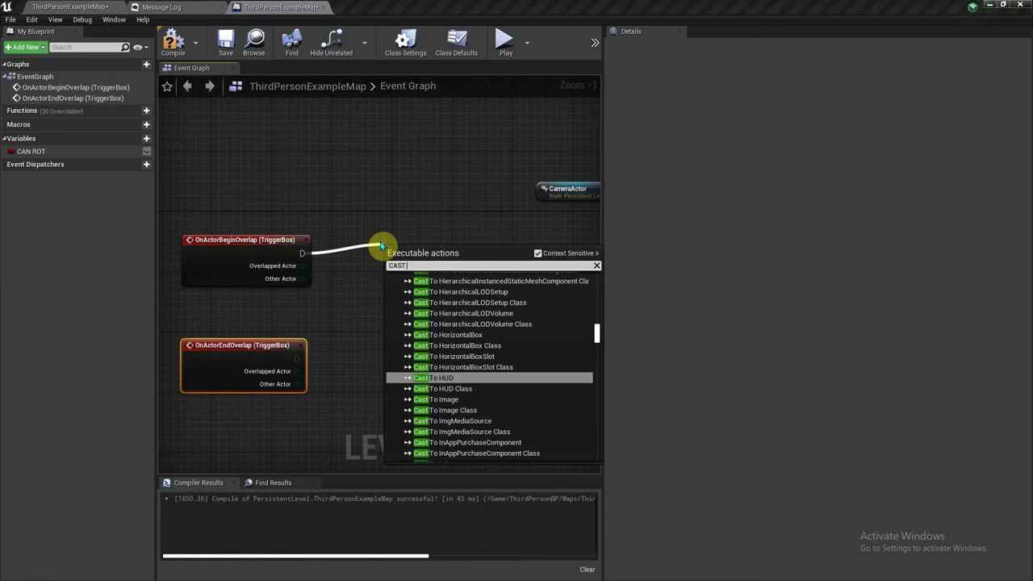
type(" TO ")
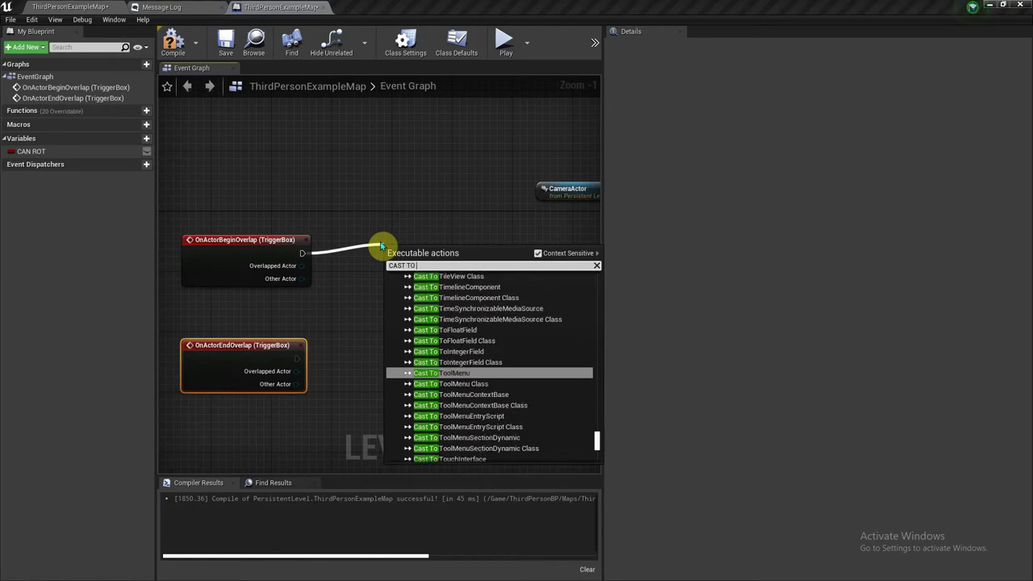
type("TH")
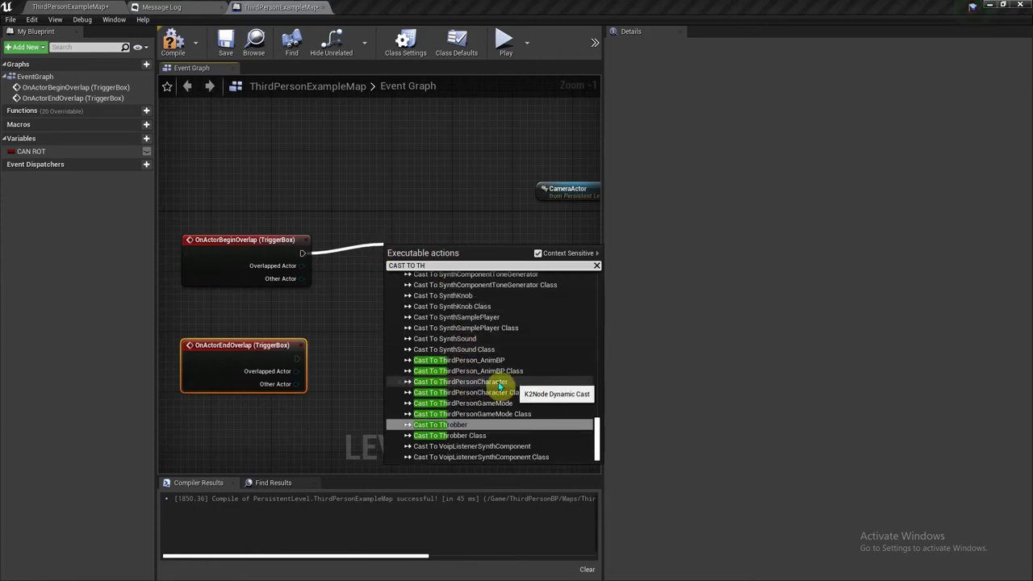
left_click(476, 381)
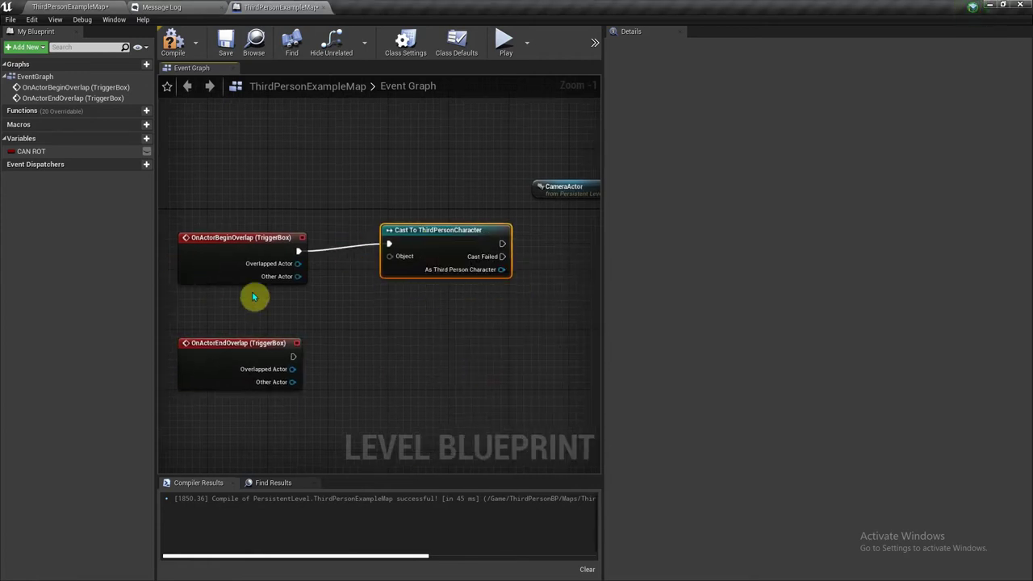
left_click_drag(298, 276, 410, 257)
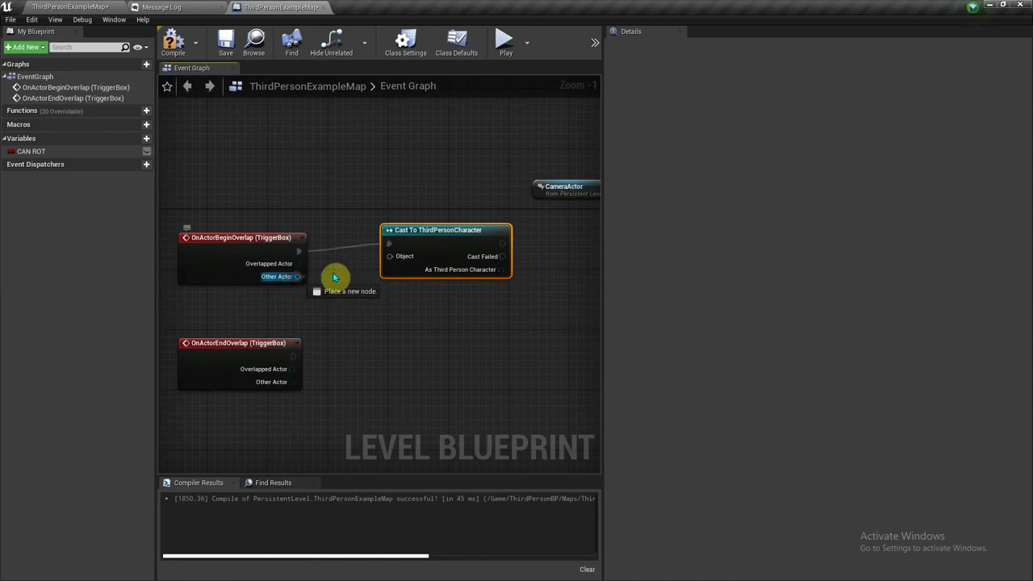
right_click_drag(409, 313, 397, 270)
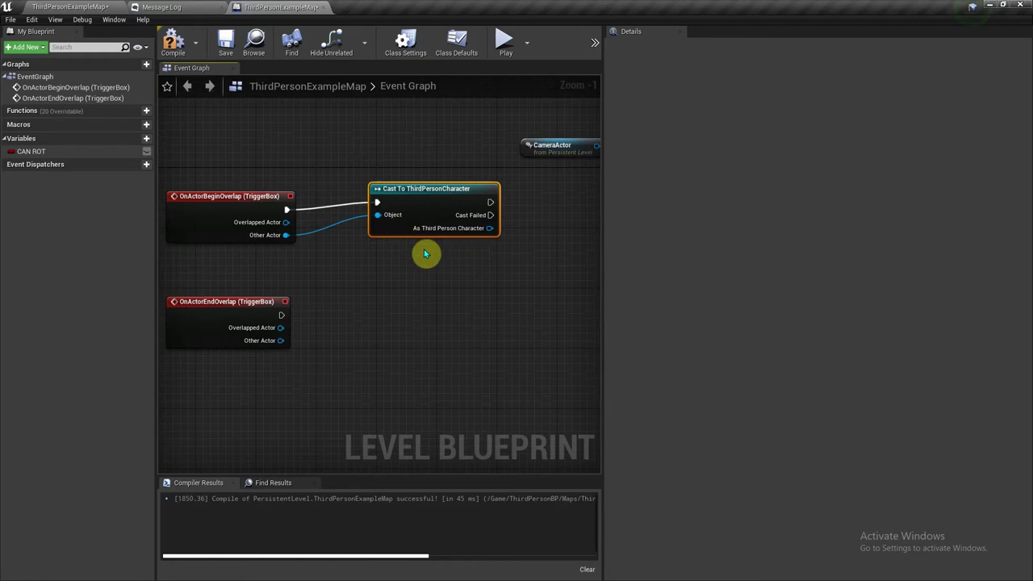
Duplicate the cast and wire it to OnActorEndOverlap's exec and Other Actor pins
key("ctrl+c")
key("ctrl+v")
left_click_drag(429, 284, 377, 329)
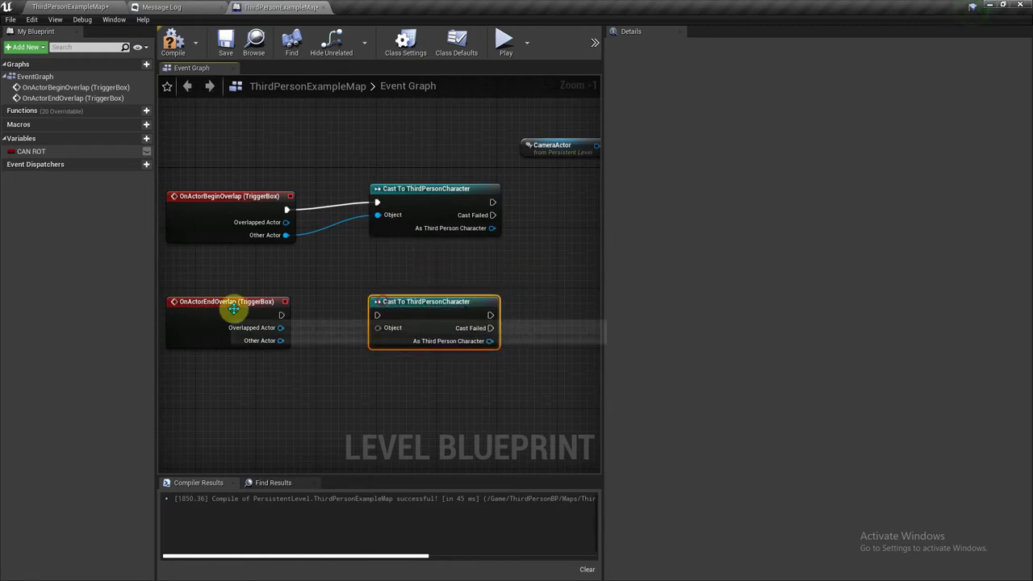
mouse_move(263, 315)
left_mouse_down()
mouse_move(388, 320)
mouse_move(378, 316)
left_mouse_up()
left_click_drag(268, 342, 376, 328)
right_click_drag(346, 385, 270, 348)
Add a Get Player Controller node feeding a Set View Target with Blend node
right_click(255, 337)
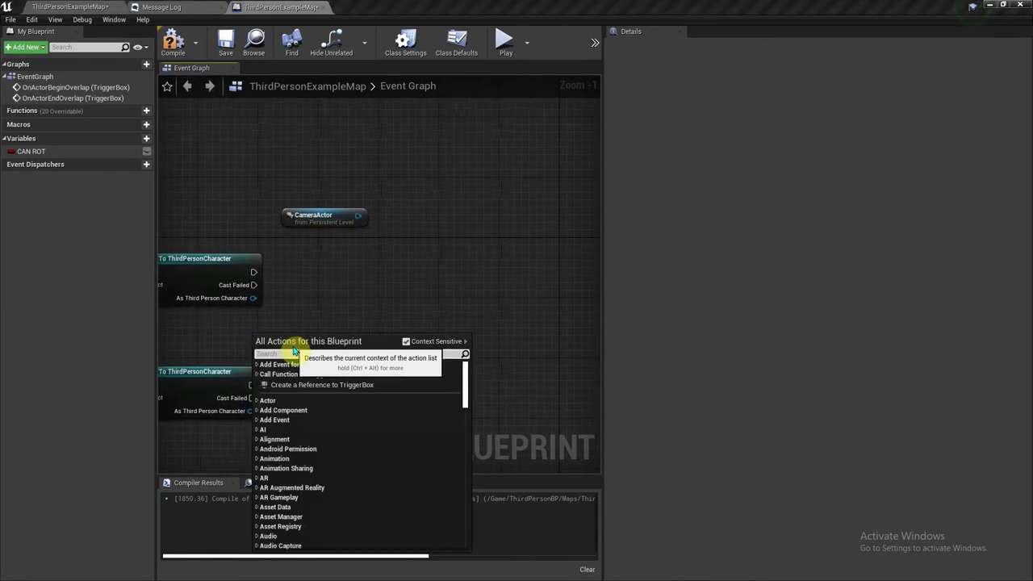
type("GET")
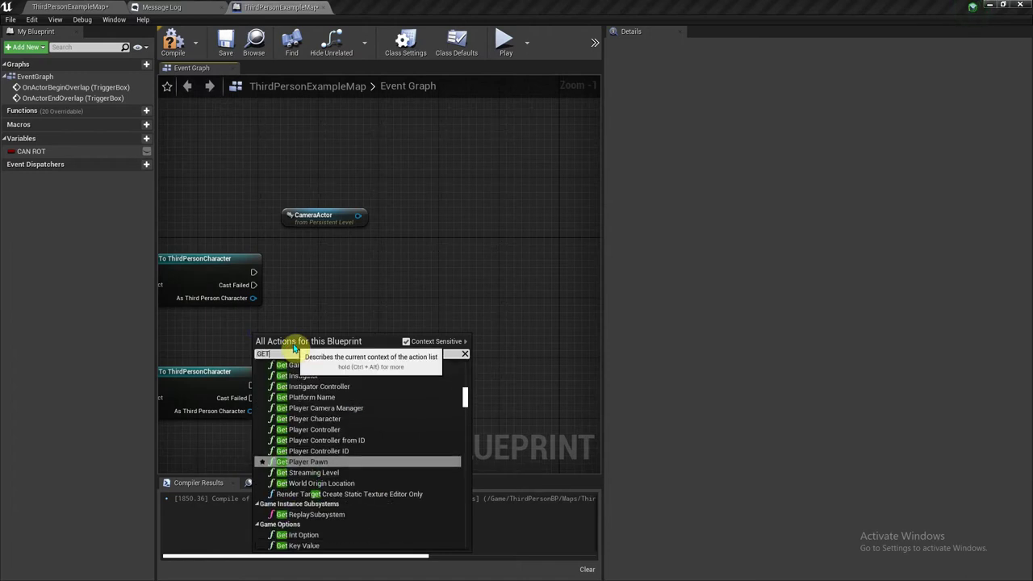
type(" PLA")
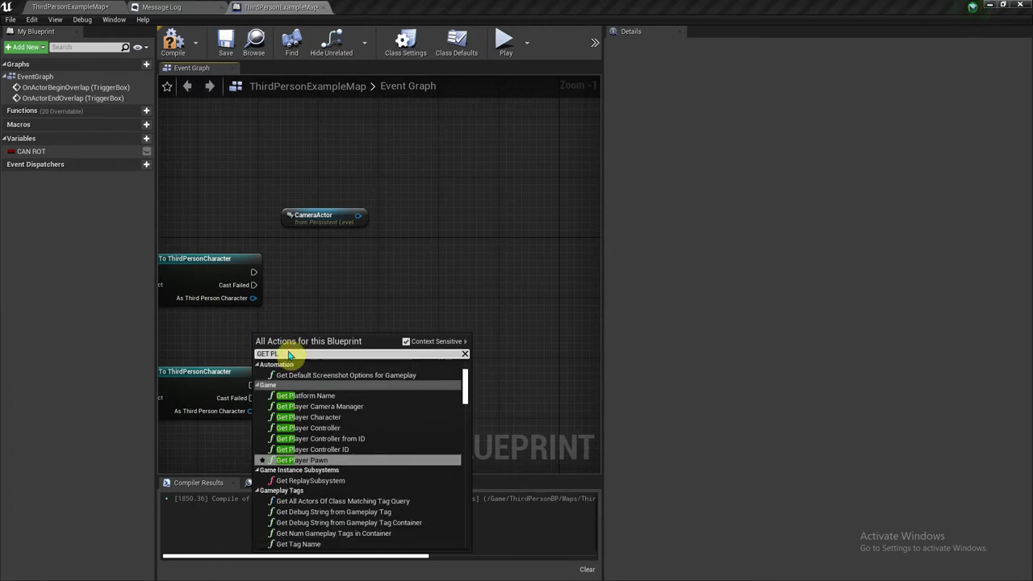
left_click(328, 376)
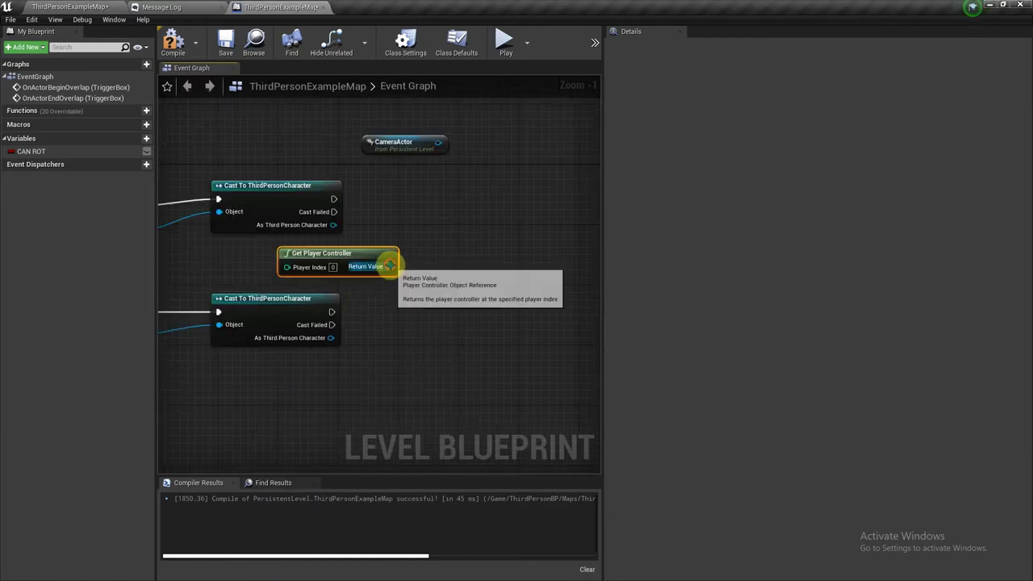
left_click_drag(402, 266, 441, 235)
type("SET")
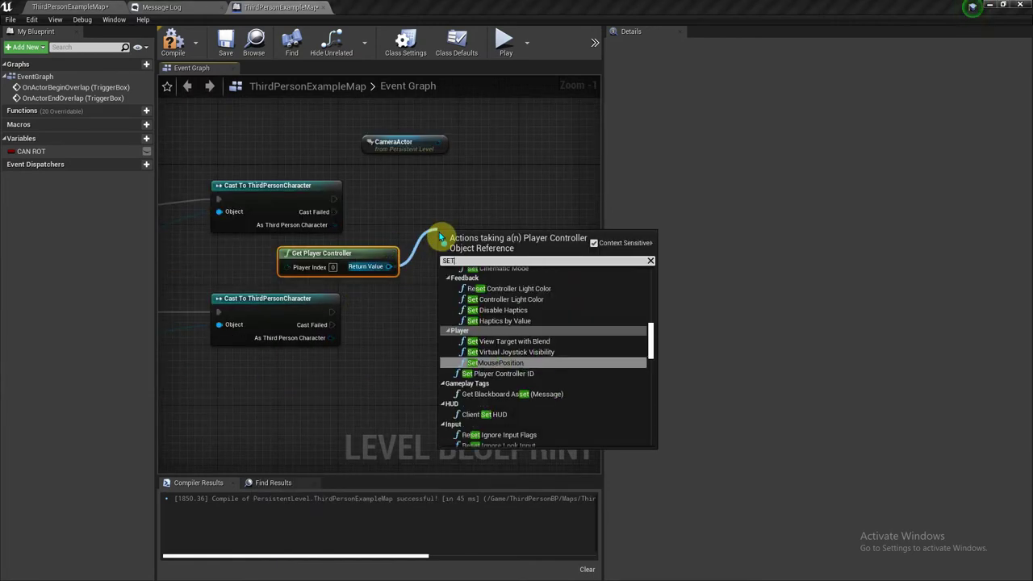
type(" VIEW")
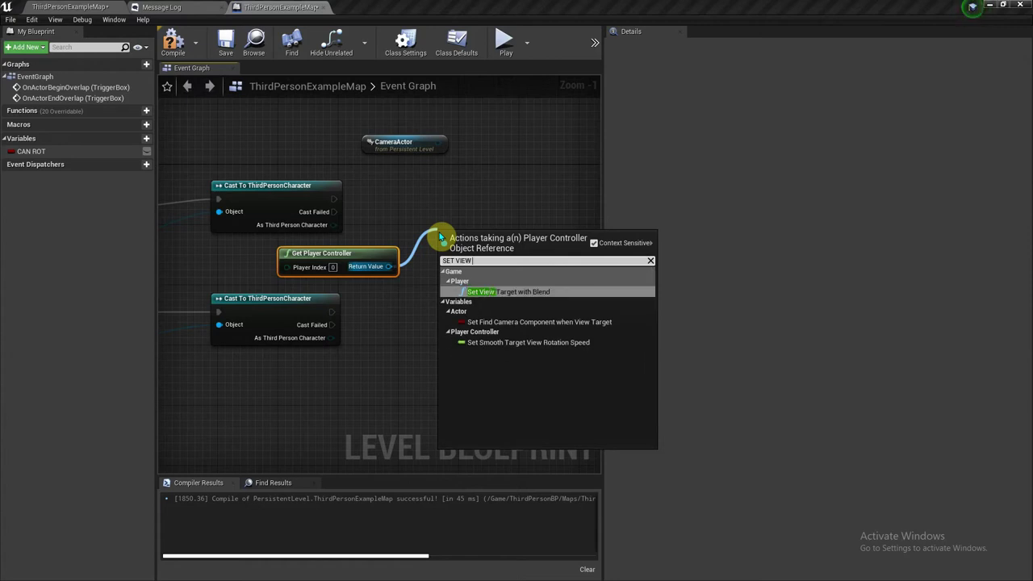
left_click(446, 291)
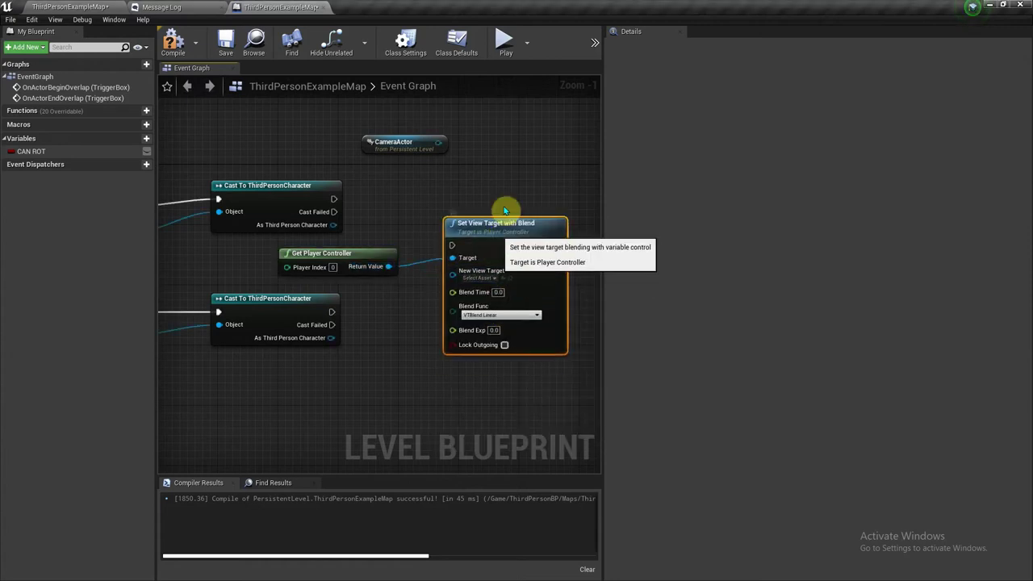
left_click_drag(491, 213, 497, 176)
Run Set View Target after the upper cast, with CameraActor as the New View Target
left_click_drag(333, 200, 457, 202)
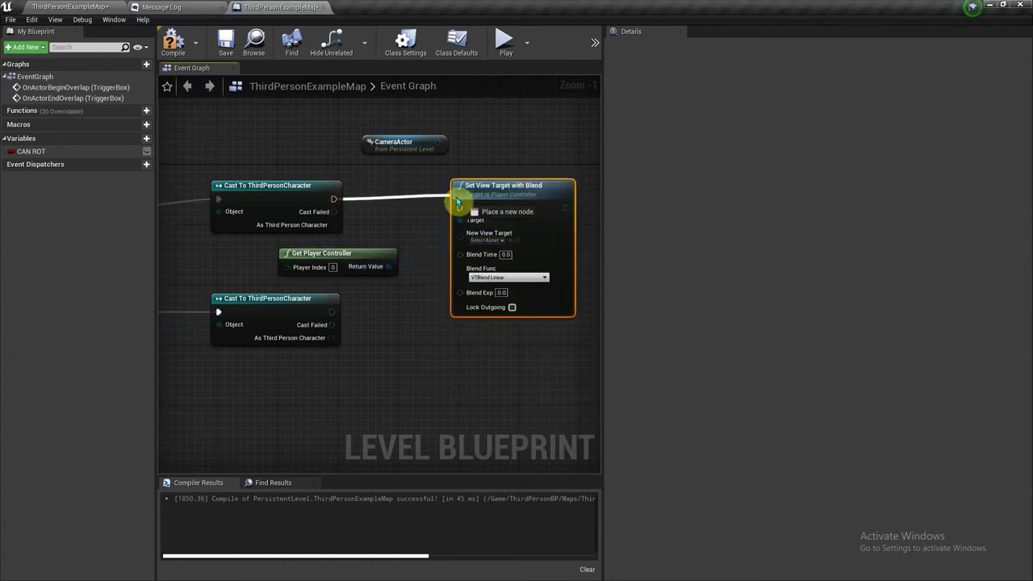
right_click_drag(457, 211, 434, 213)
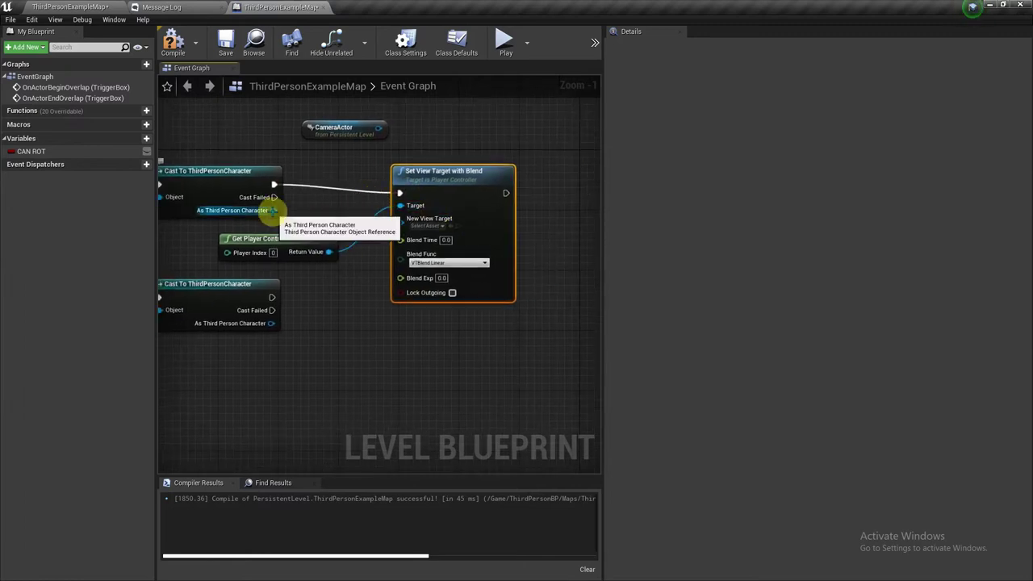
right_click_drag(276, 210, 327, 178)
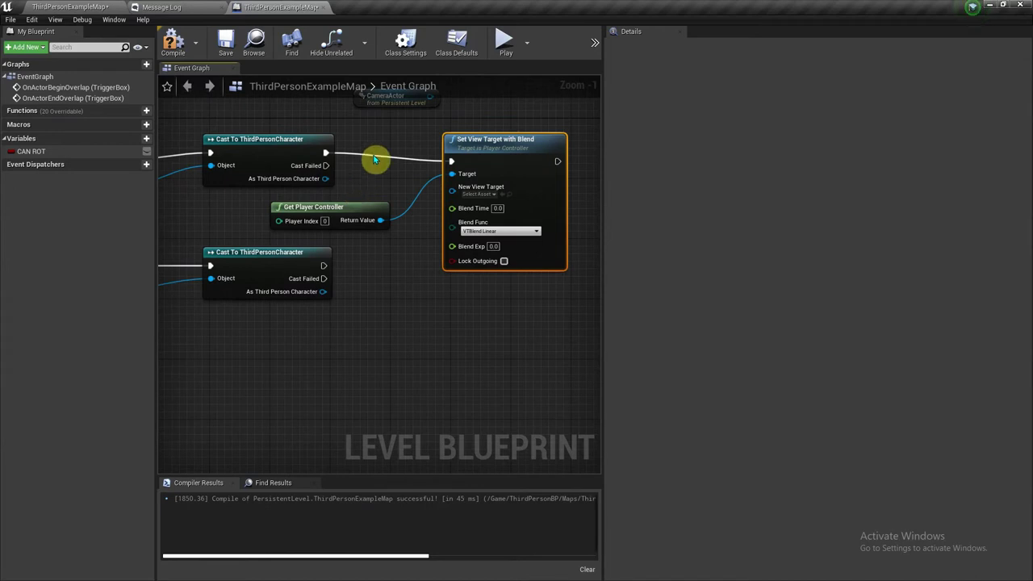
mouse_move(389, 115)
left_mouse_down()
mouse_move(423, 226)
mouse_move(410, 209)
left_mouse_up()
left_click_drag(338, 239, 409, 192)
right_click_drag(299, 175, 337, 142)
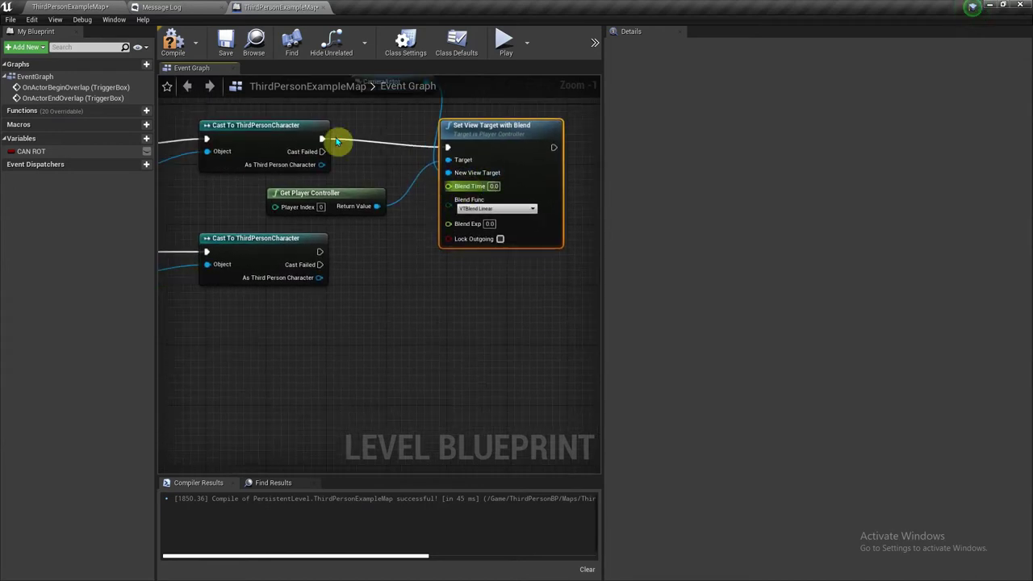
right_click_drag(420, 236, 401, 177)
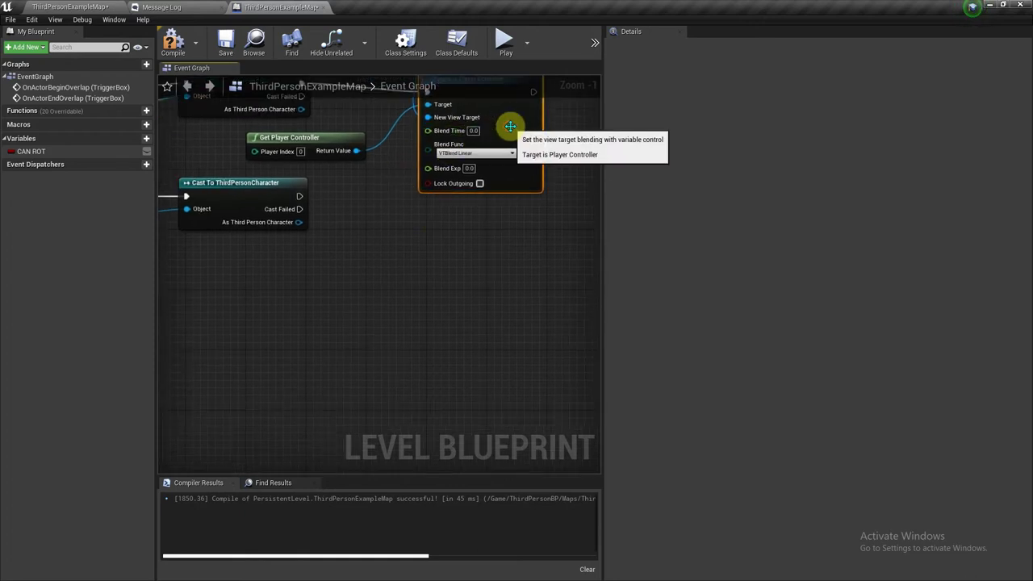
Copy Set View Target for the lower cast, targeting the character with the player controller
key("ctrl+c")
key("ctrl+v")
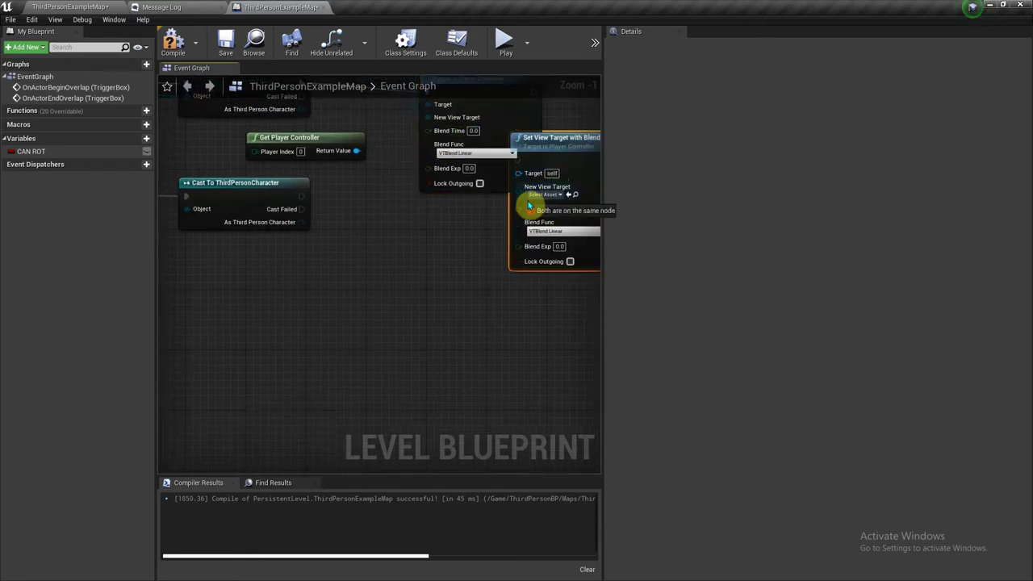
mouse_move(518, 172)
left_mouse_down()
mouse_move(563, 150)
mouse_move(473, 218)
left_mouse_up()
mouse_move(303, 196)
left_mouse_down()
mouse_move(458, 240)
mouse_move(428, 228)
left_mouse_up()
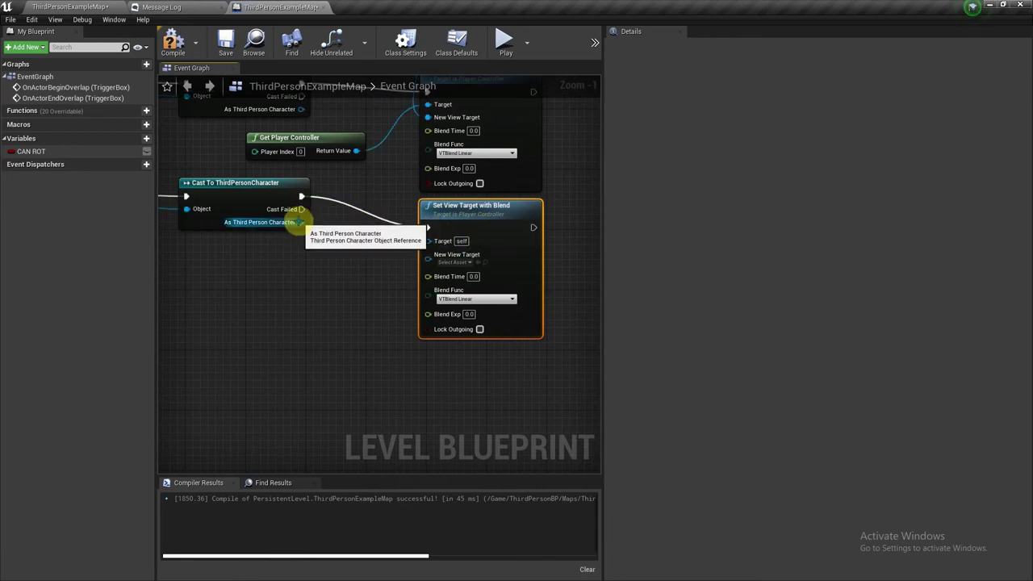
mouse_move(301, 222)
left_mouse_down()
mouse_move(369, 267)
mouse_move(430, 262)
left_mouse_up()
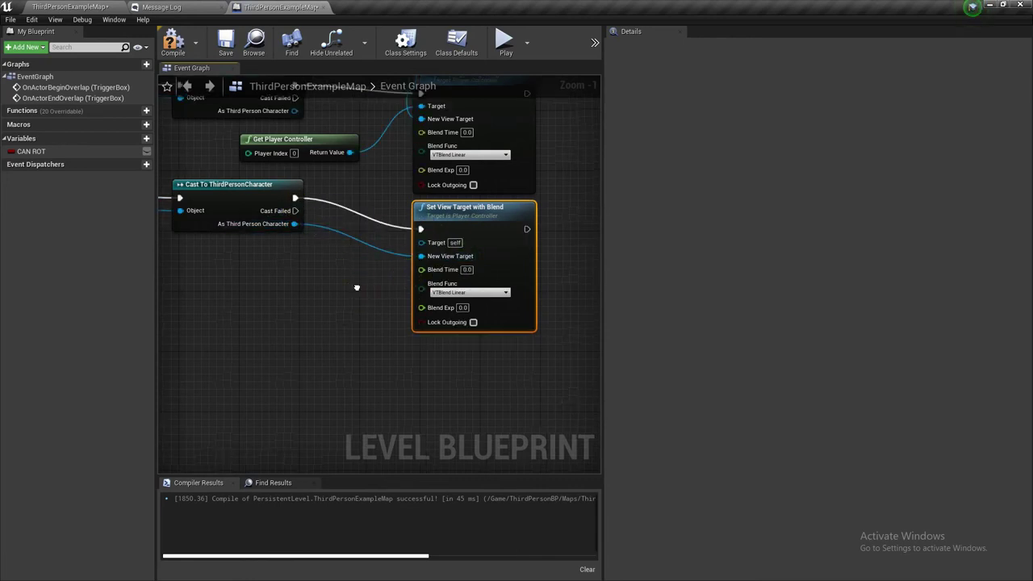
right_click_drag(359, 292, 341, 311)
mouse_move(339, 169)
left_mouse_down()
mouse_move(383, 251)
mouse_move(411, 260)
left_mouse_up()
Add a custom event below the existing nodes and name it ROT CAM
scroll(369, 291, "down", 3)
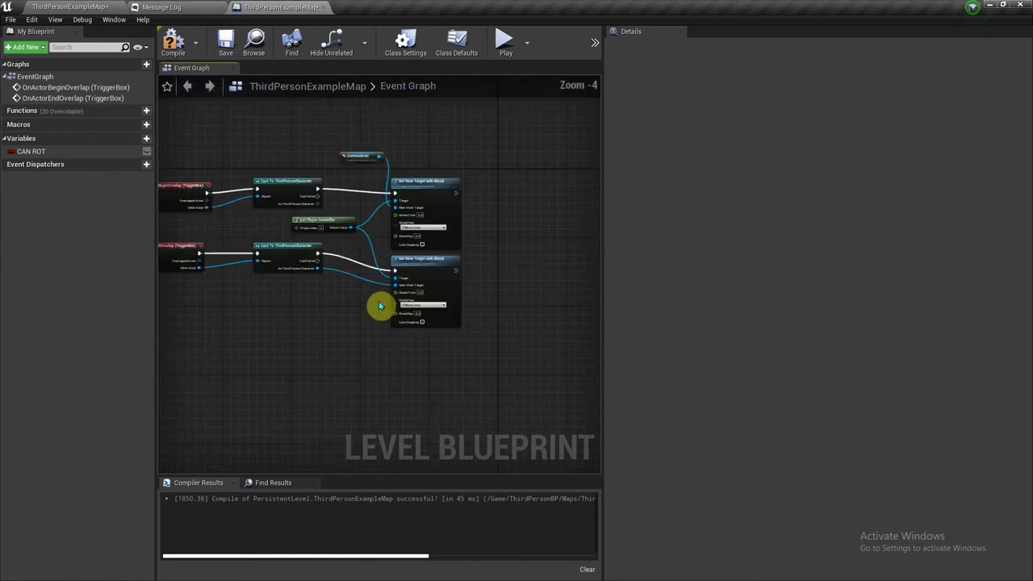
right_click_drag(379, 304, 447, 264)
scroll(460, 259, "up", 2)
scroll(318, 295, "up", 2)
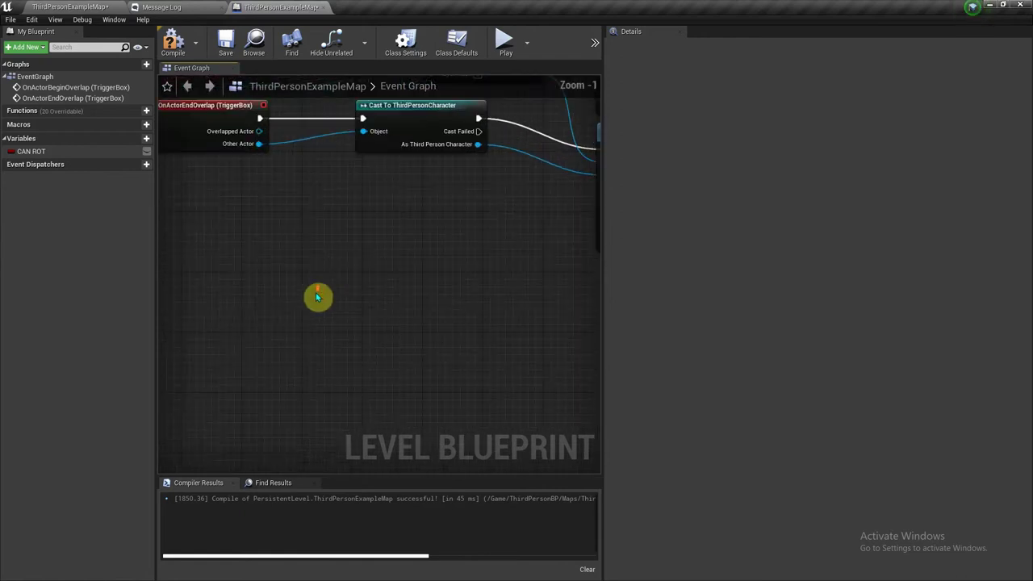
right_click_drag(318, 296, 394, 341)
scroll(335, 329, "down", 4)
right_click(334, 329)
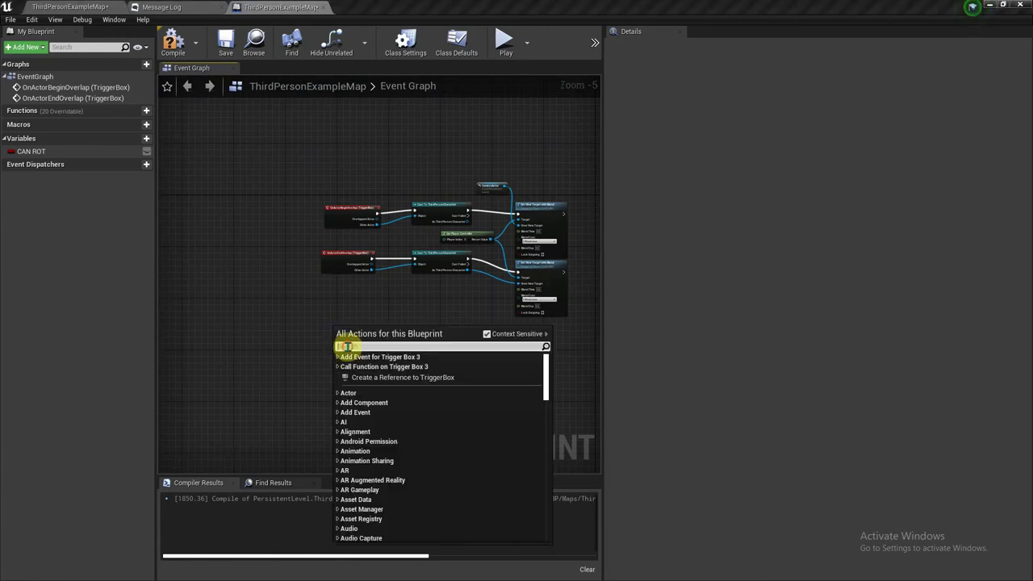
type("Cus")
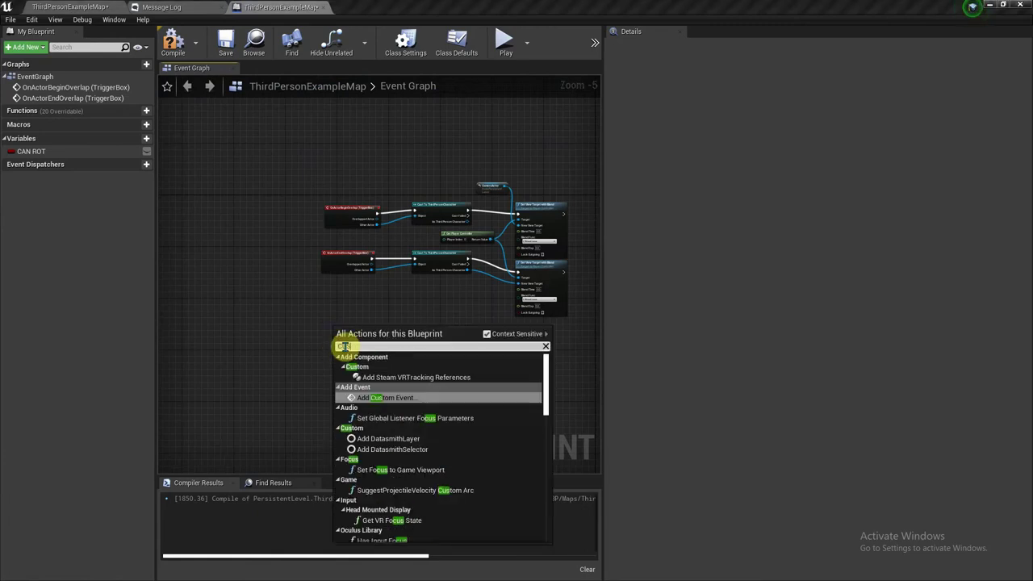
type("t")
left_click(389, 397)
scroll(363, 344, "up", 3)
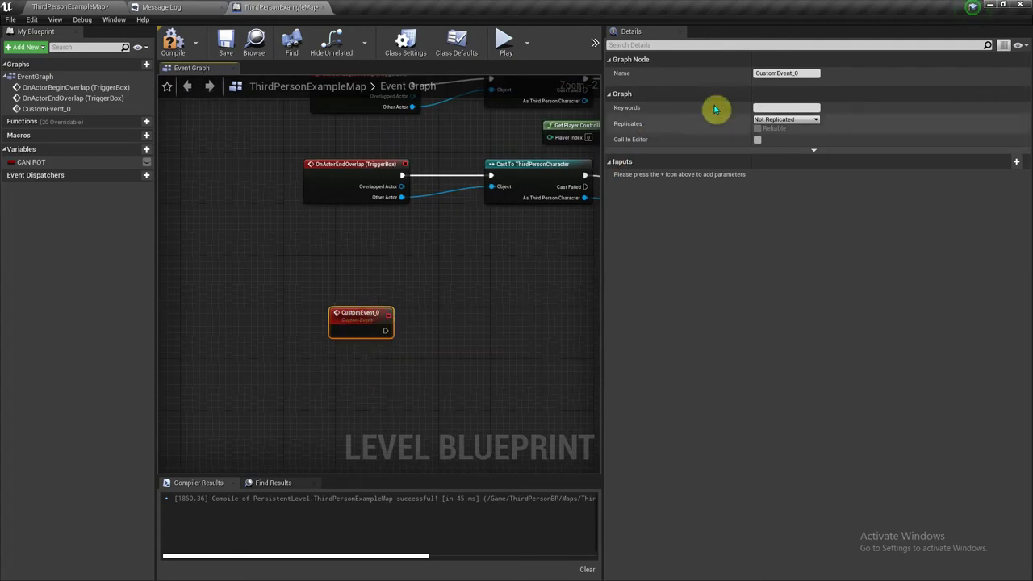
left_click(763, 72)
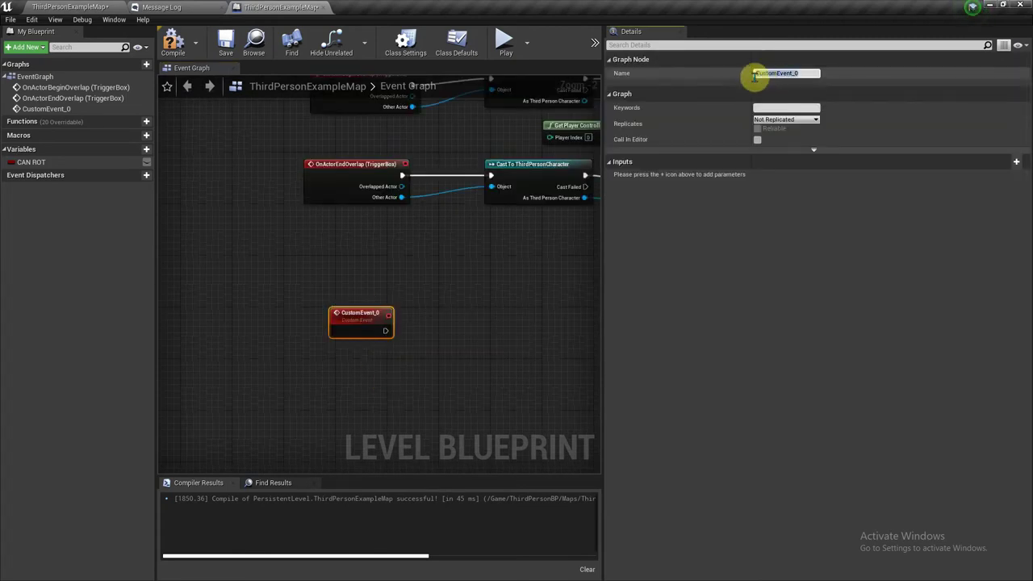
type("ROT CA")
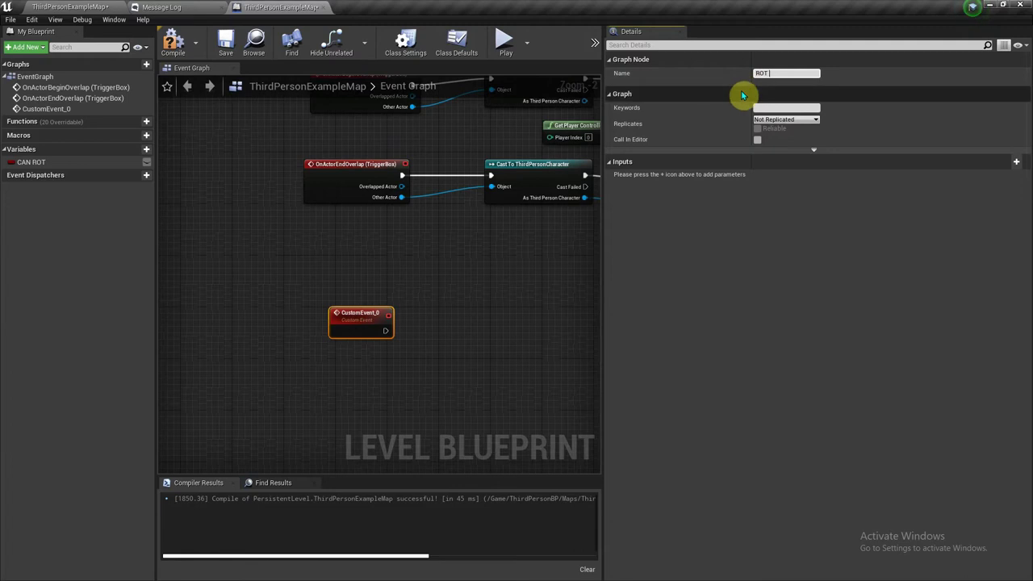
type("M")
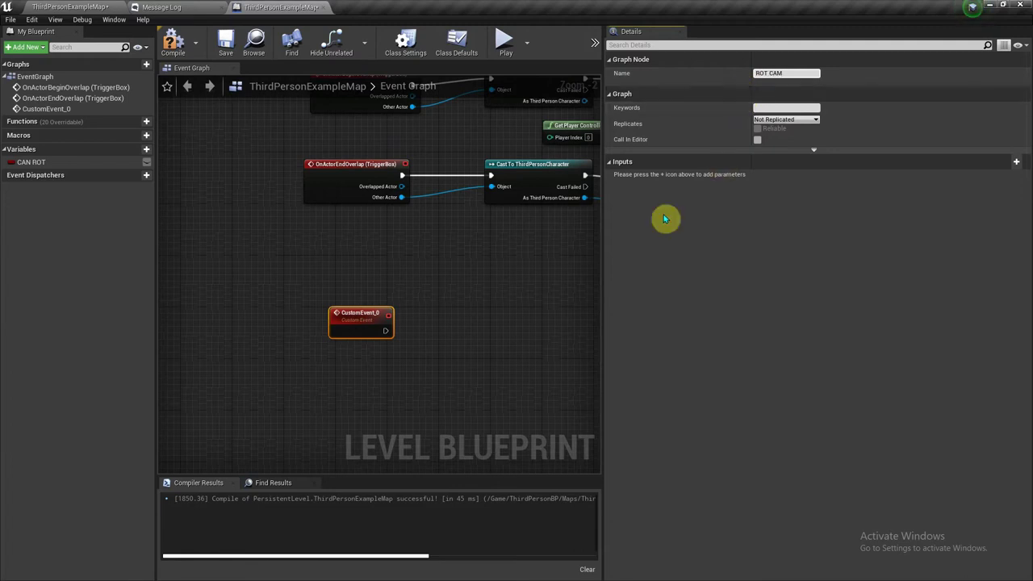
left_click(459, 329)
Pull a wire from As Third Person Character and search the actions for the actor location getter
scroll(427, 267, "up", 1)
scroll(438, 209, "up", 1)
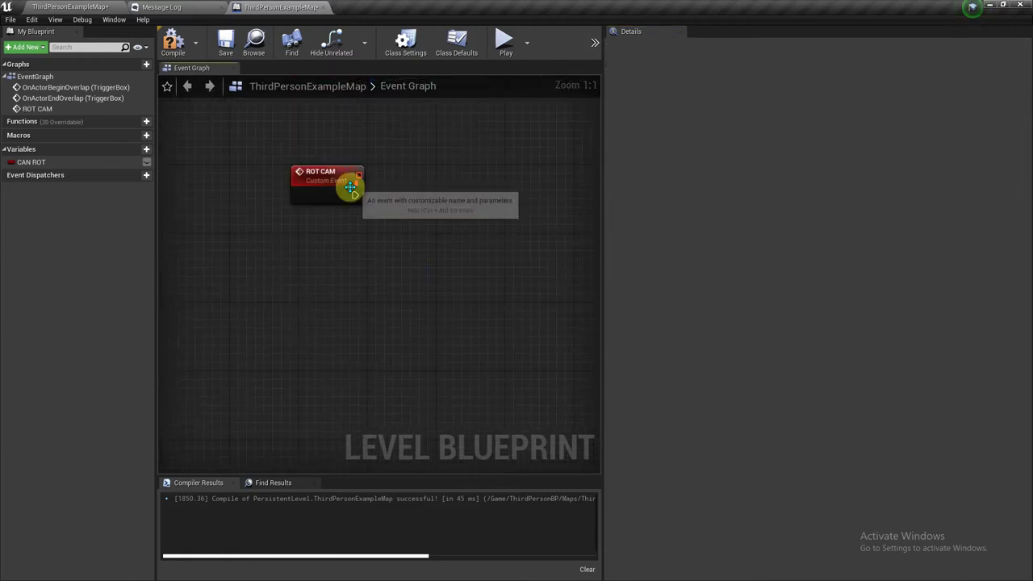
scroll(364, 196, "down", 7)
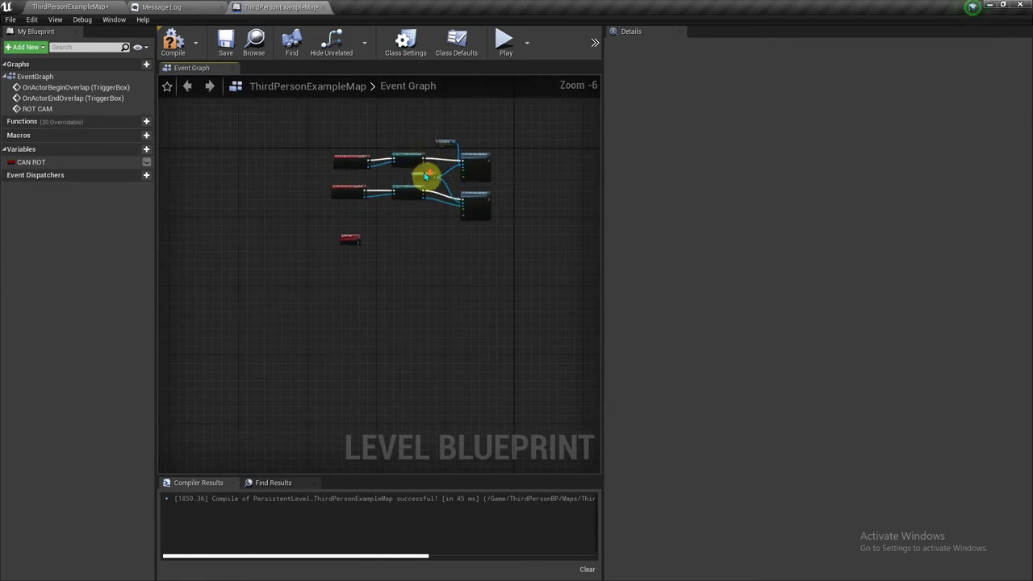
scroll(426, 176, "up", 4)
mouse_move(428, 156)
left_mouse_down()
mouse_move(294, 350)
mouse_move(265, 261)
left_mouse_up()
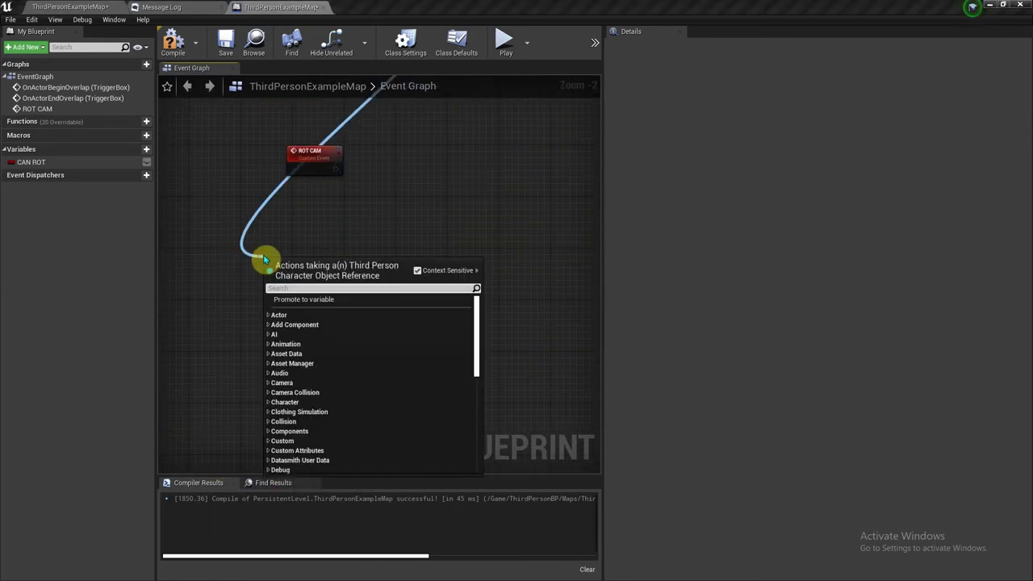
type("GW")
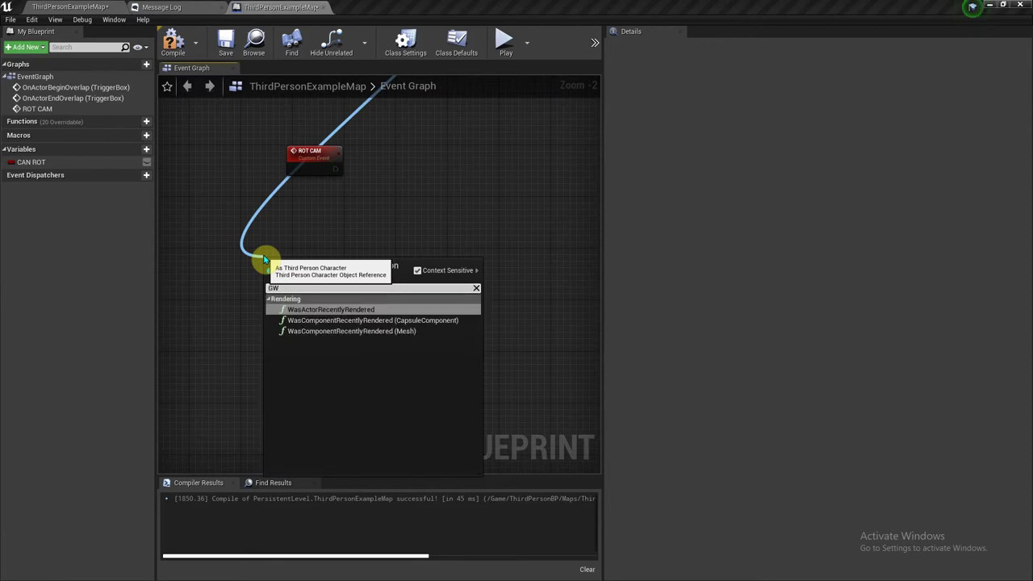
key("BackSpace")
type("ET AC")
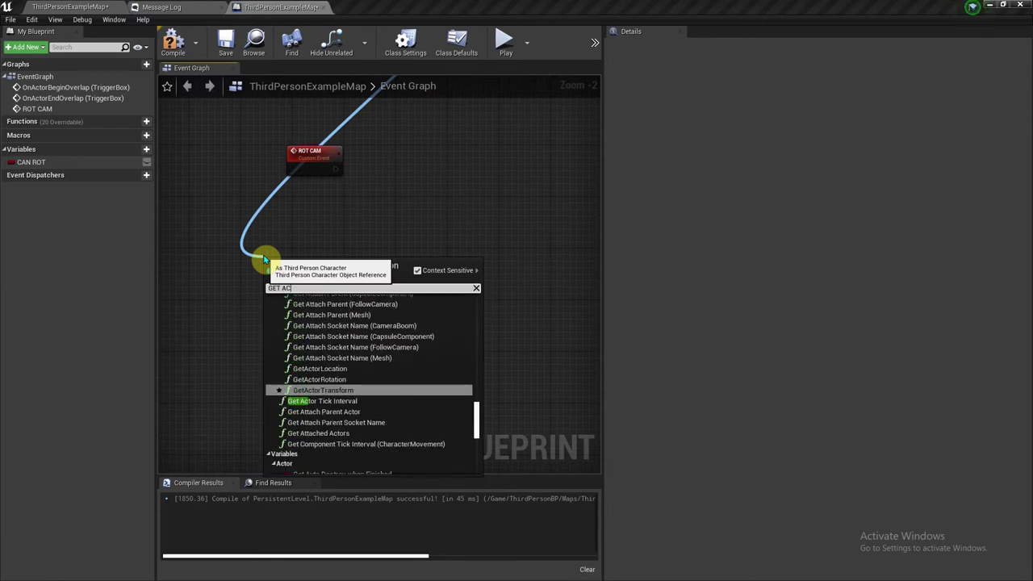
type("TOR")
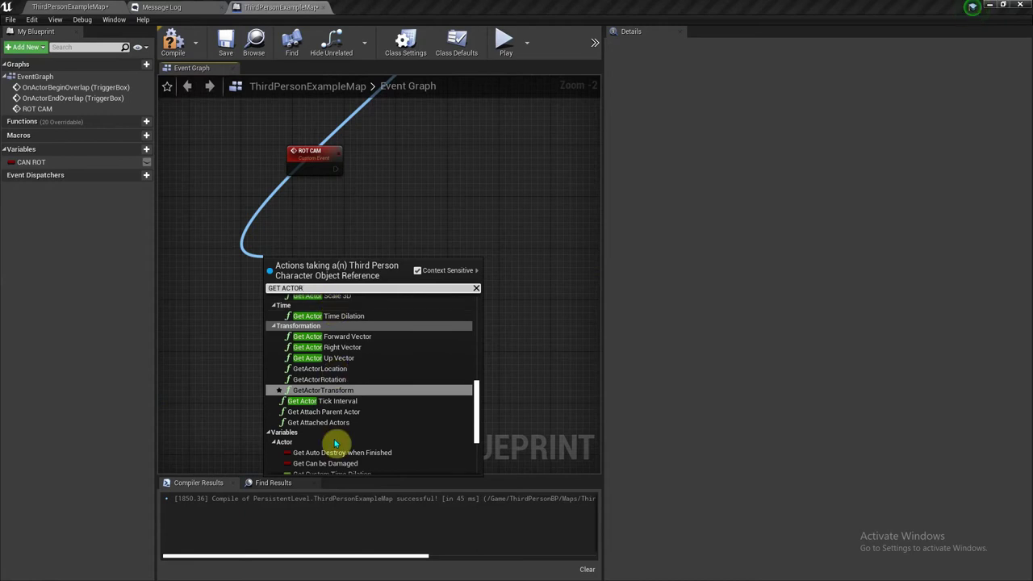
type(" LO")
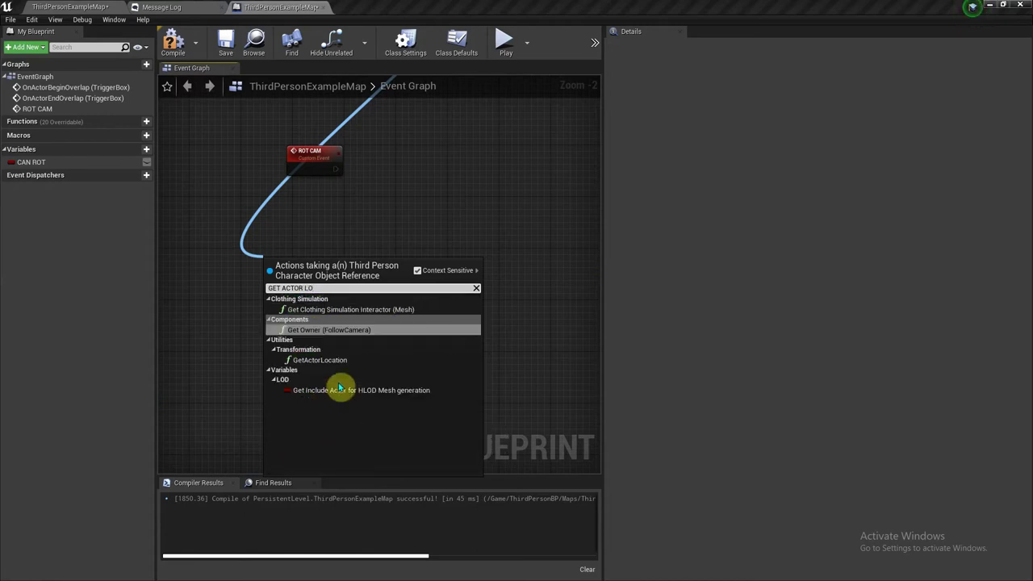
Add a GetActorLocation node for the character and paste a duplicate of it
left_click(341, 364)
scroll(367, 290, "down", 2)
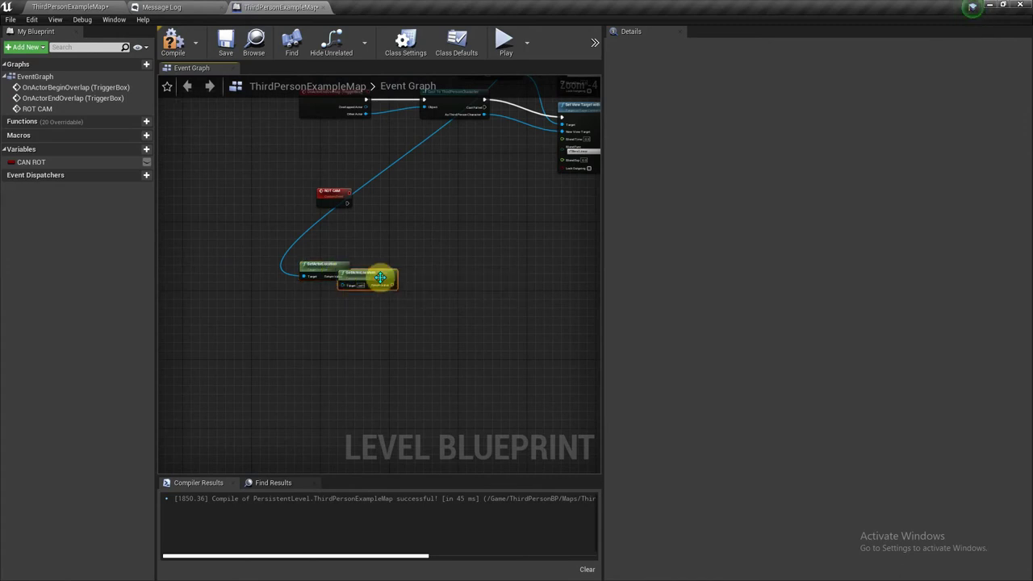
key("ctrl+c")
key("ctrl+v")
right_click_drag(395, 261, 304, 440)
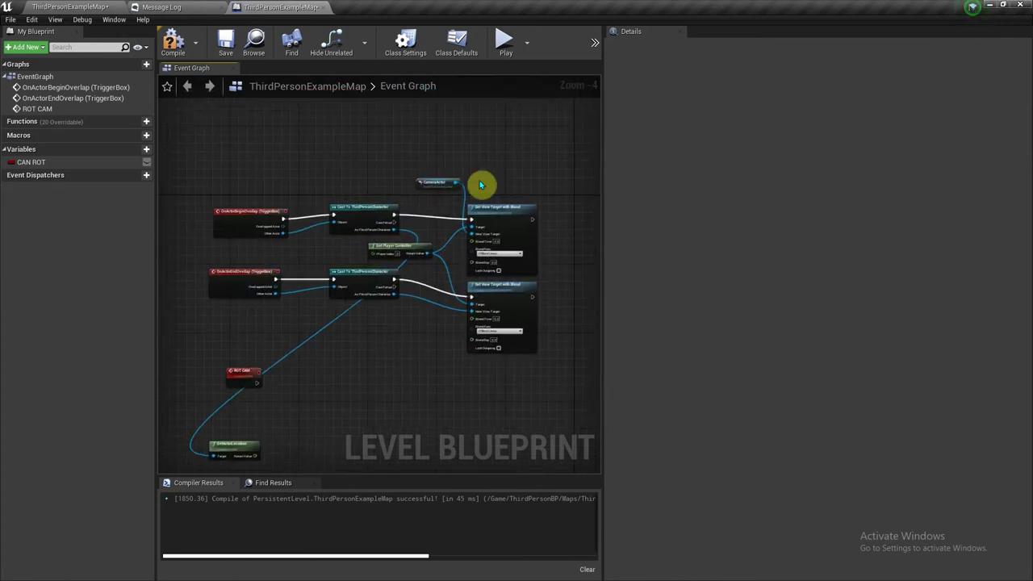
Arrange the CameraActor reference beside the second GetActorLocation node so it targets the camera
left_click(436, 183)
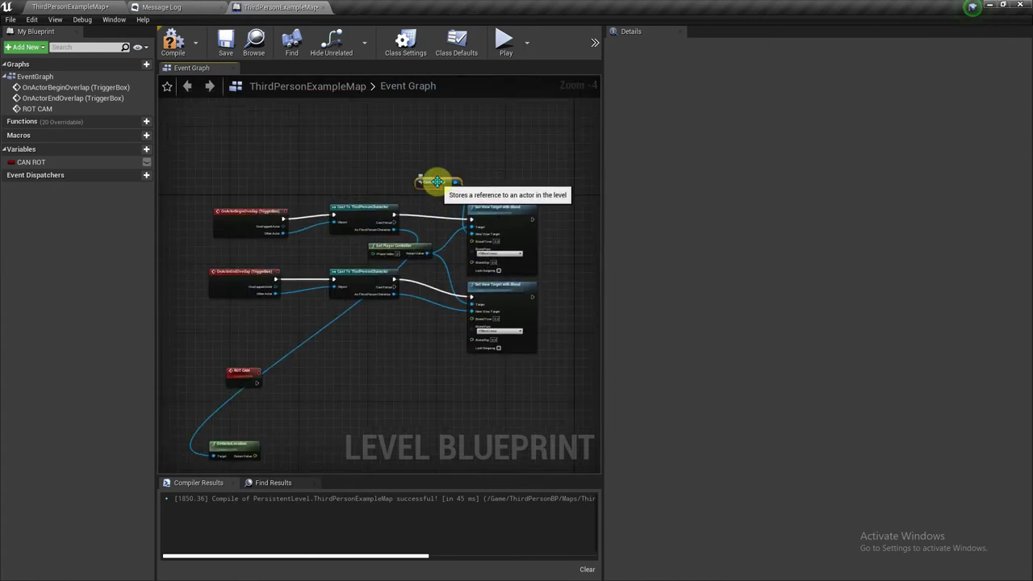
right_click_drag(206, 464, 334, 300)
scroll(317, 314, "up", 2)
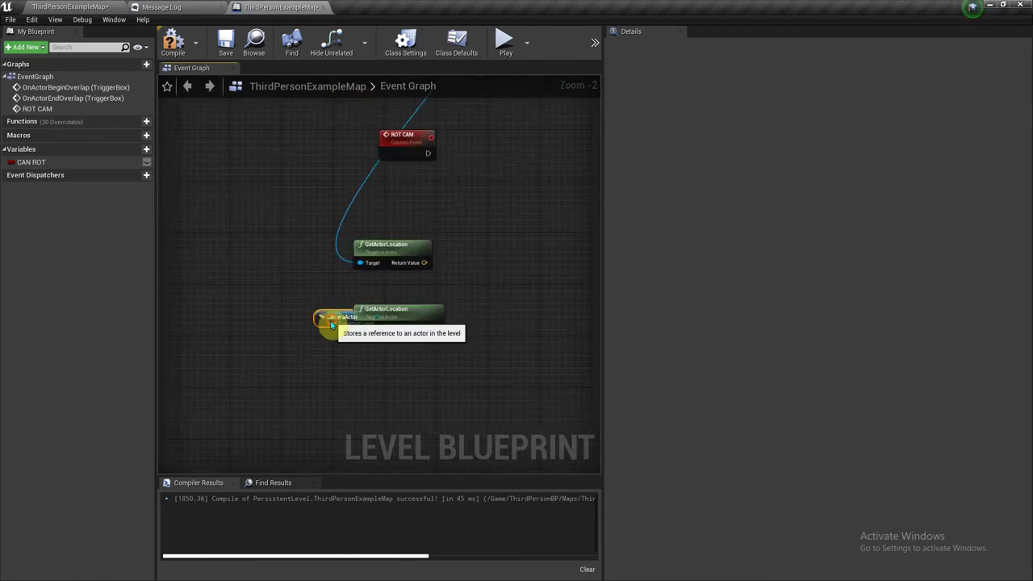
mouse_move(338, 309)
left_mouse_down()
mouse_move(313, 320)
mouse_move(366, 329)
mouse_move(321, 229)
left_mouse_up()
left_click_drag(287, 305, 250, 242)
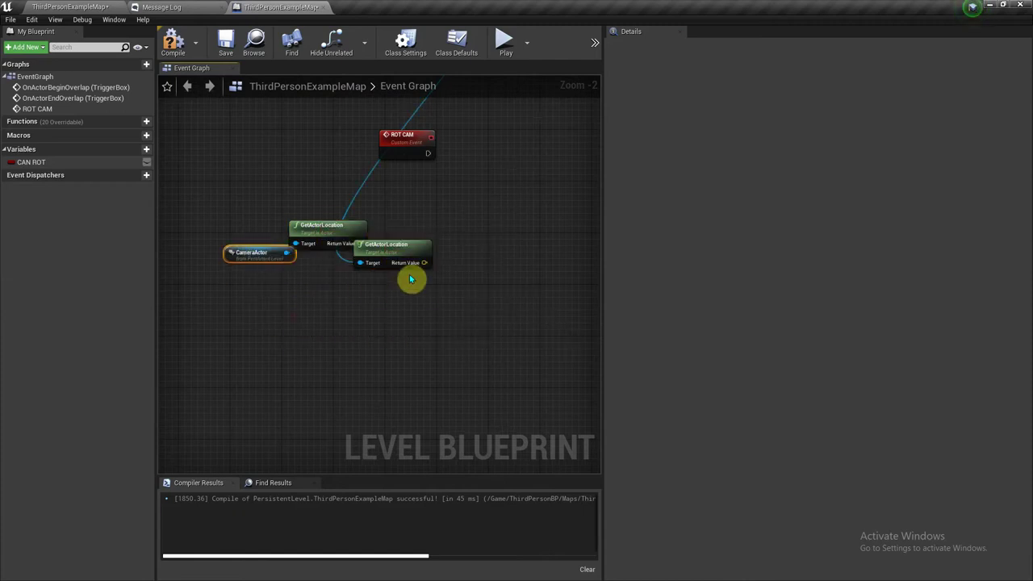
left_click_drag(399, 250, 327, 308)
right_click_drag(387, 299, 356, 363)
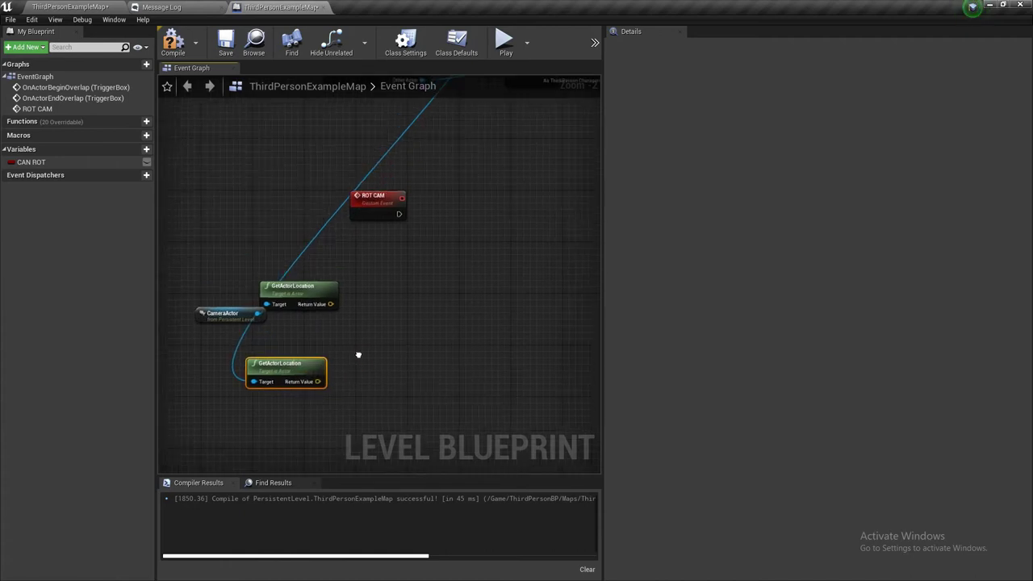
left_click_drag(231, 339, 225, 345)
Add a Find Look at Rotation node from the lower GetActorLocation output
left_click_drag(315, 384, 367, 338)
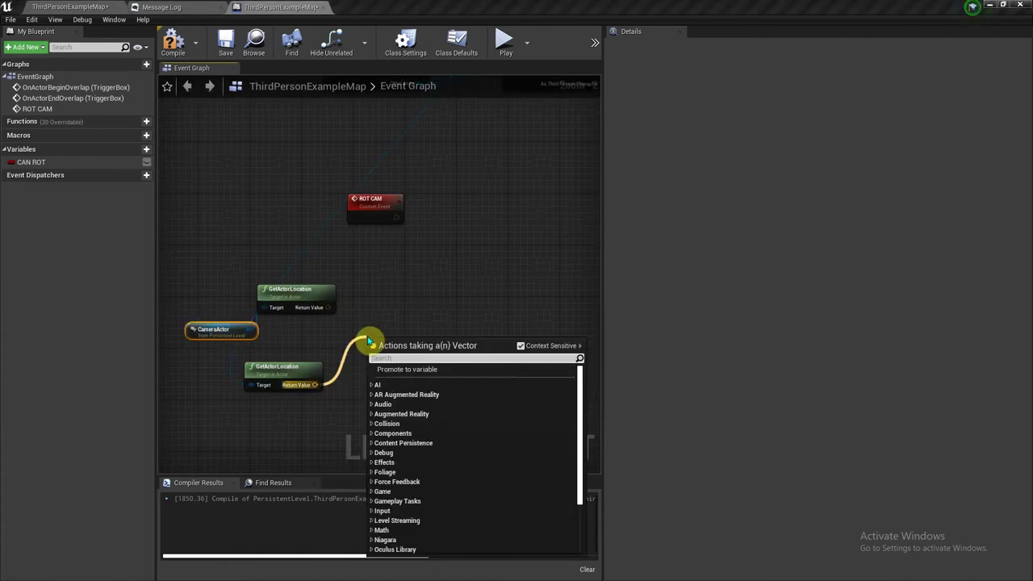
type("LOO")
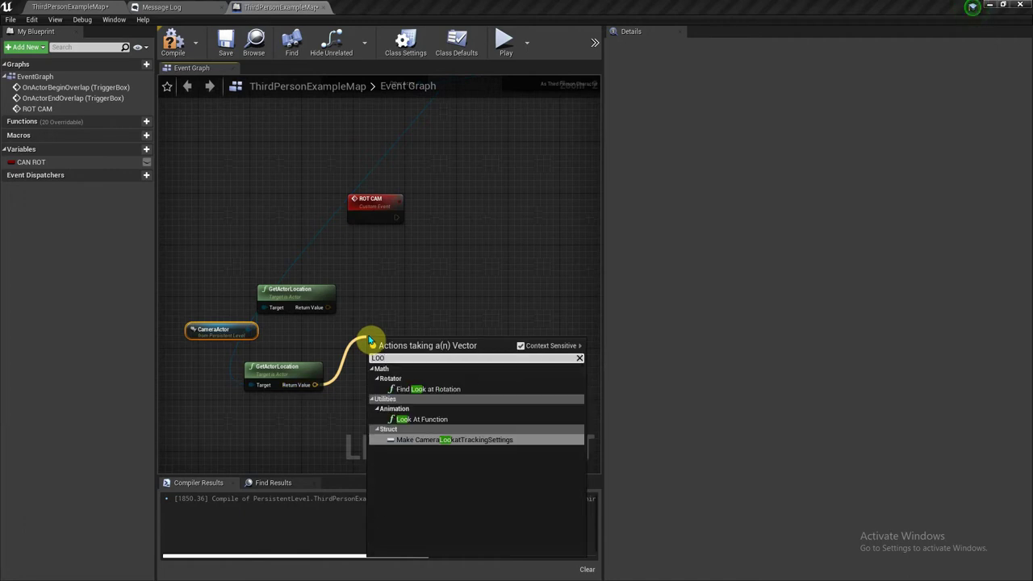
left_click(426, 389)
left_click_drag(415, 355, 413, 326)
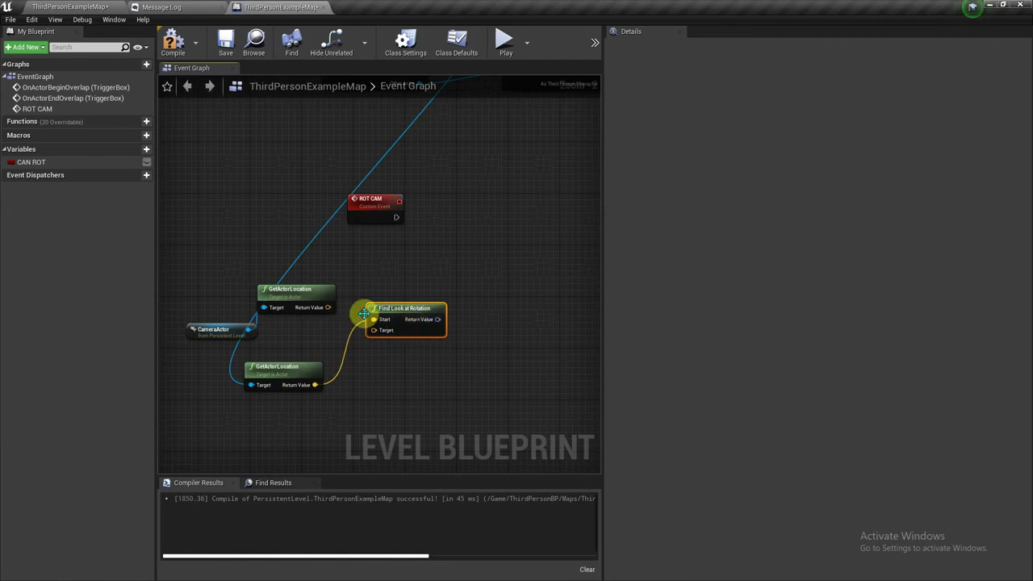
Wire the camera location into Start, the character location into Target, and CameraActor into GetActorLocation
mouse_move(329, 308)
left_mouse_down()
mouse_move(338, 323)
mouse_move(327, 369)
left_mouse_up()
mouse_move(329, 313)
left_mouse_down()
mouse_move(360, 327)
mouse_move(375, 319)
left_mouse_up()
left_click_drag(315, 384, 379, 341)
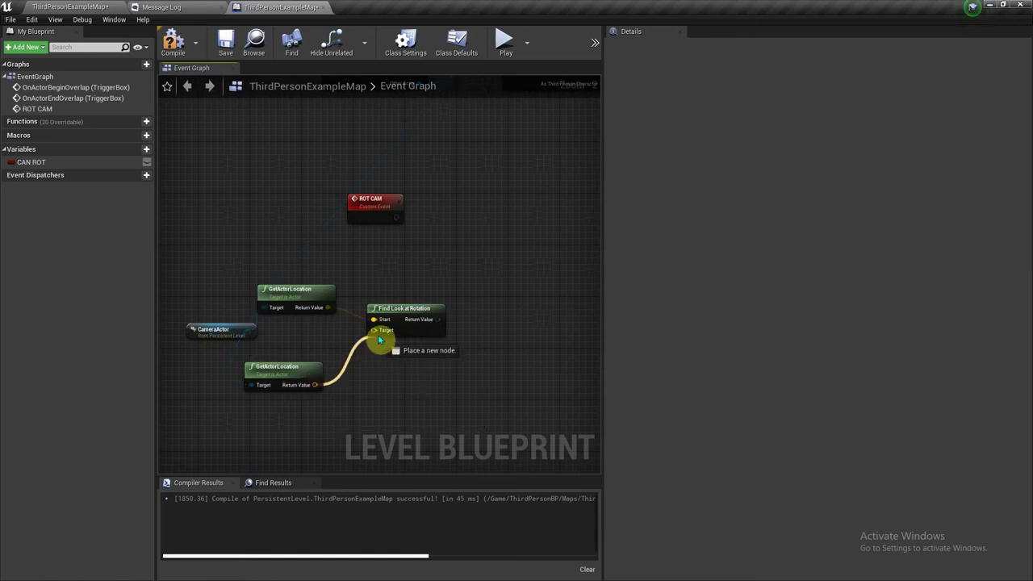
mouse_move(250, 385)
left_mouse_down()
mouse_move(252, 329)
mouse_move(166, 300)
mouse_move(247, 301)
left_mouse_up()
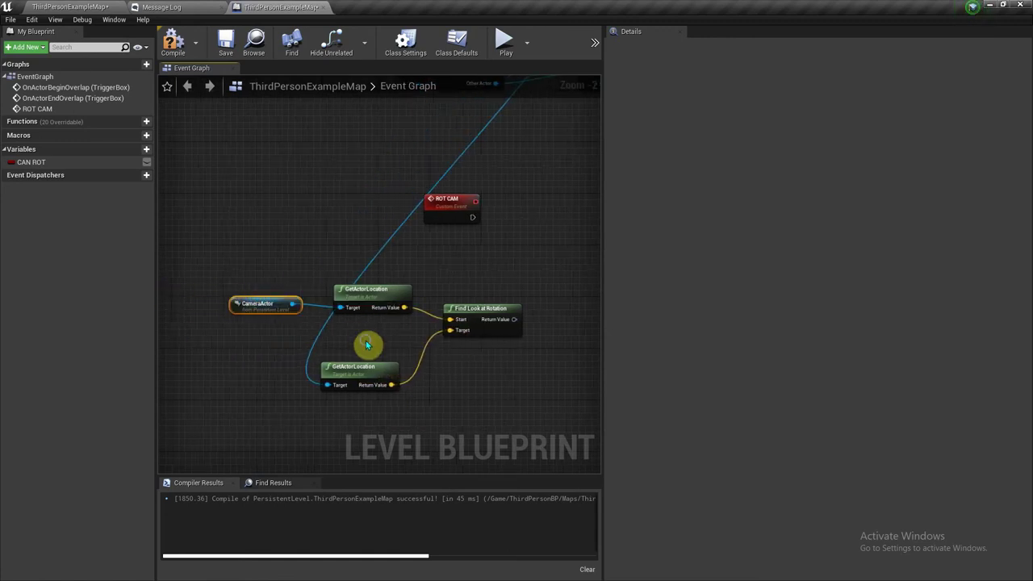
Reposition the ROT CAM event node to the left of the look-at nodes
right_click_drag(391, 376, 274, 385)
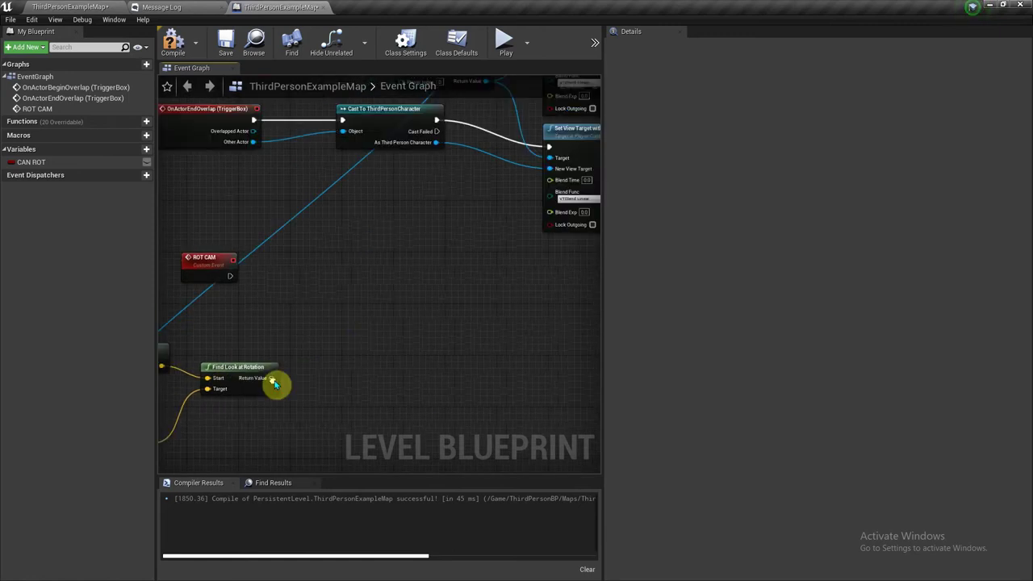
scroll(292, 360, "down", 2)
scroll(307, 358, "up", 2)
scroll(415, 293, "down", 1)
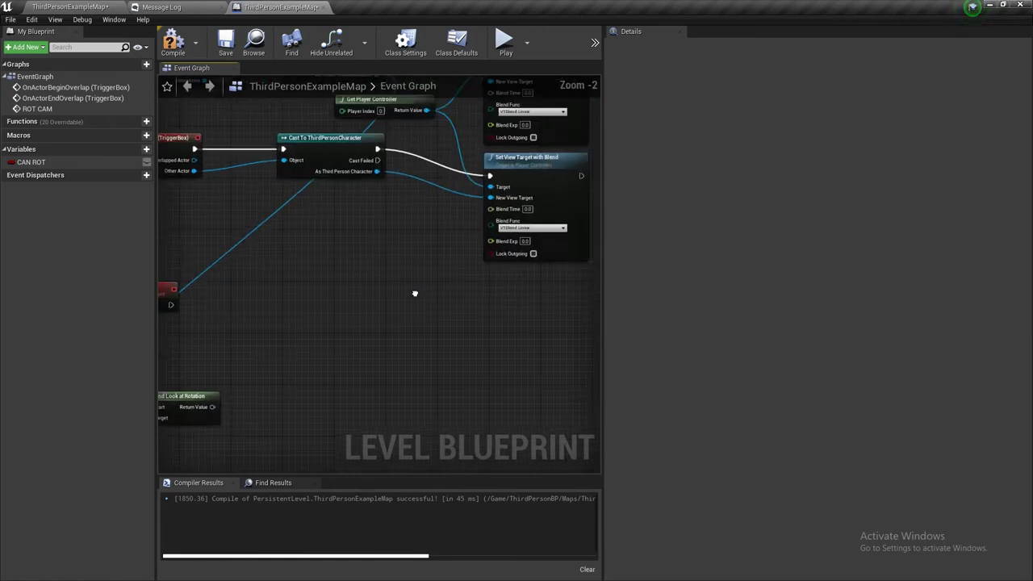
scroll(252, 286, "up", 1)
right_click_drag(203, 292, 272, 284)
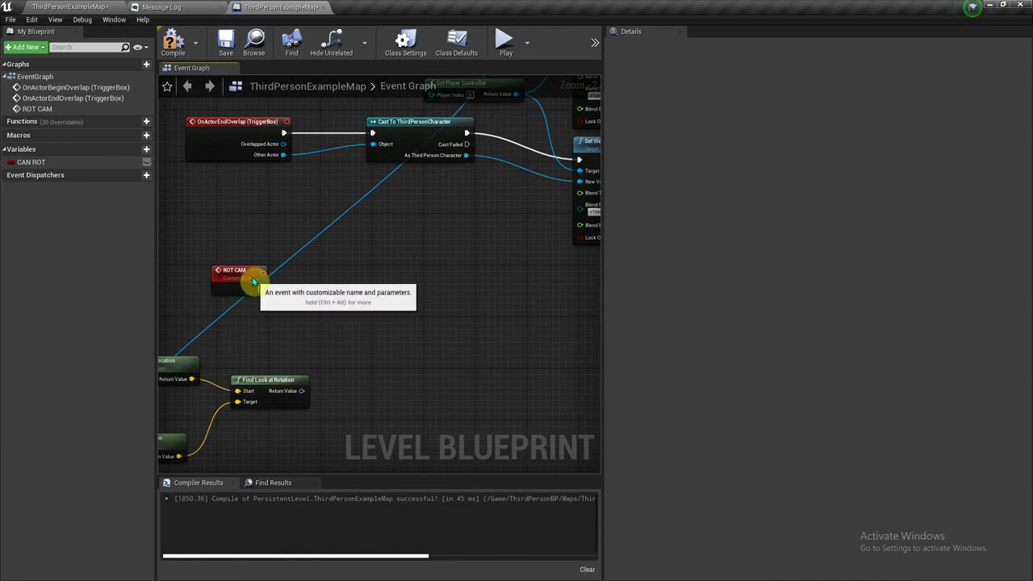
mouse_move(272, 284)
left_mouse_down()
mouse_move(252, 288)
mouse_move(410, 314)
left_mouse_up()
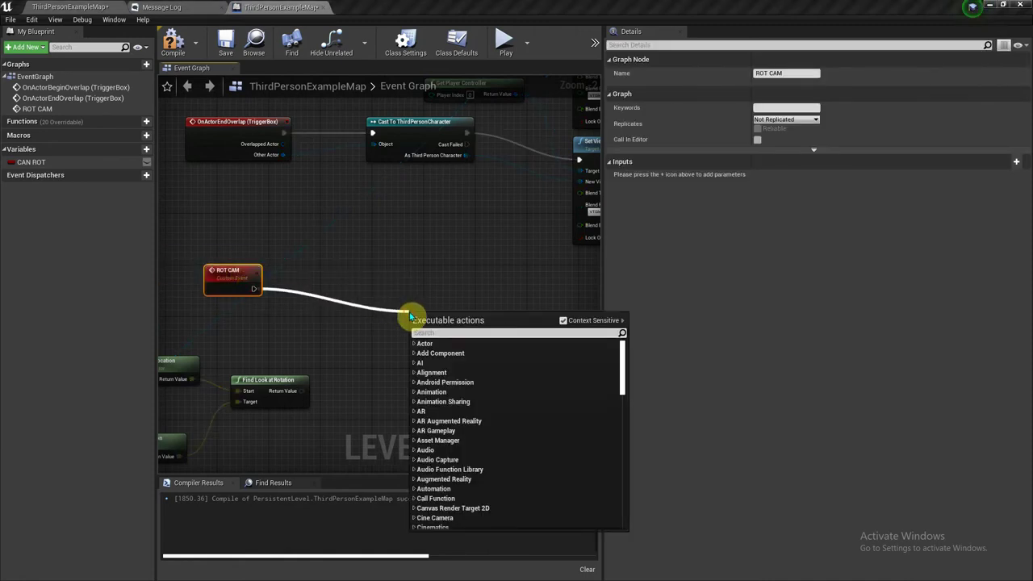
Add a SetActorRotation node targeting the CameraActor
type("set")
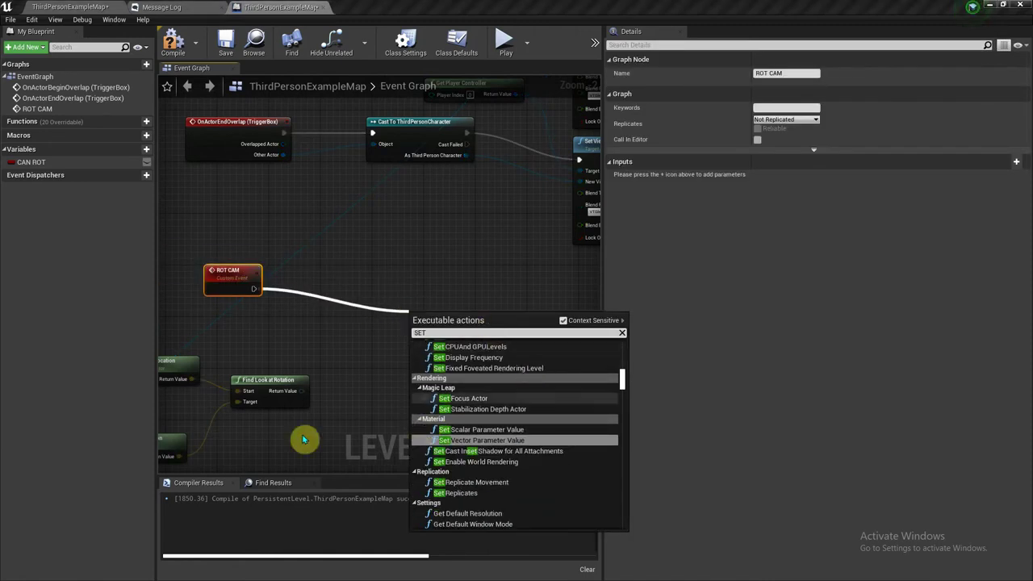
left_click(386, 393)
right_click_drag(380, 386, 495, 363)
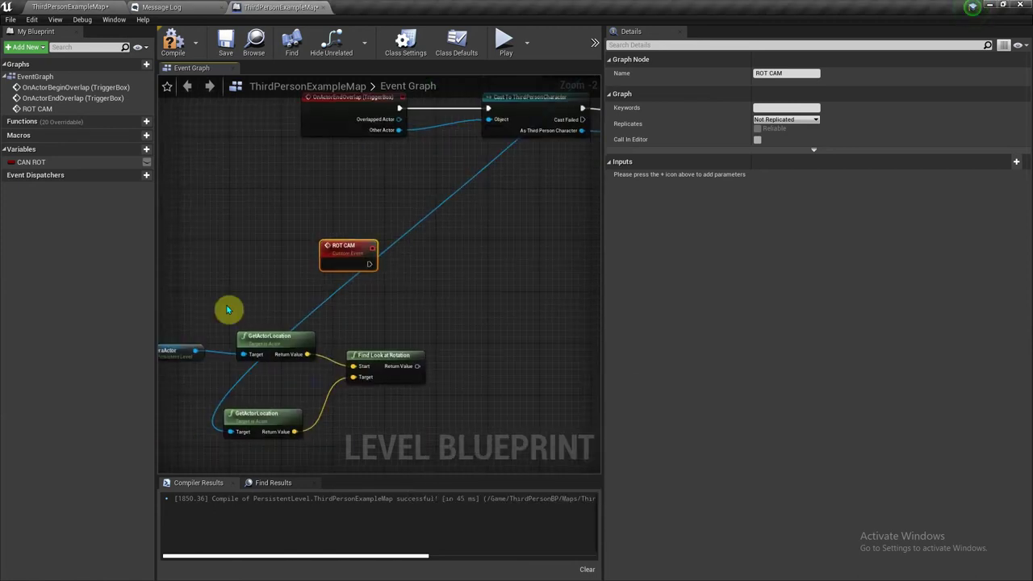
mouse_move(182, 349)
left_mouse_down()
mouse_move(415, 307)
mouse_move(507, 301)
left_mouse_up()
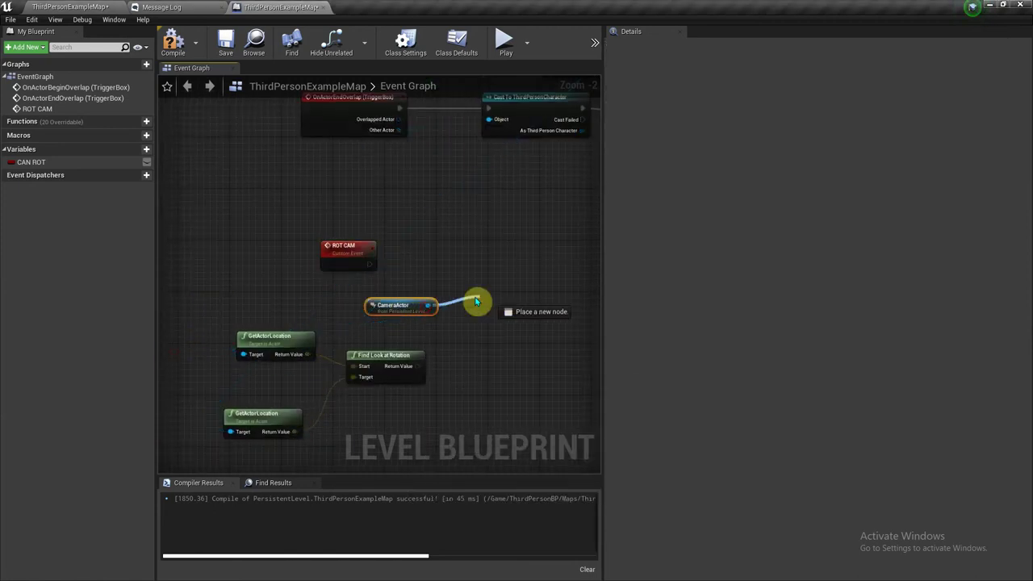
type("SET")
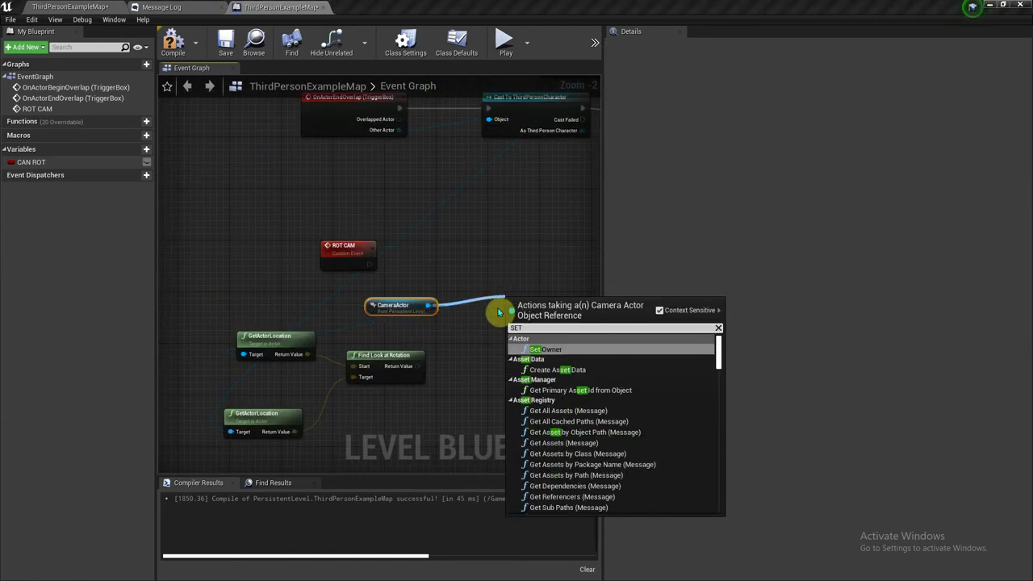
type(" ACT")
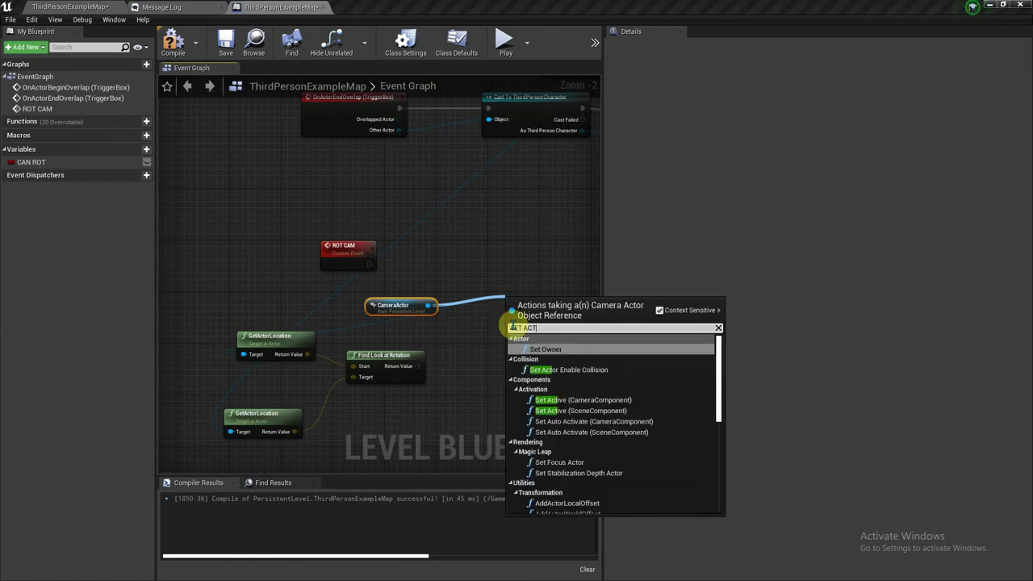
type("OR R")
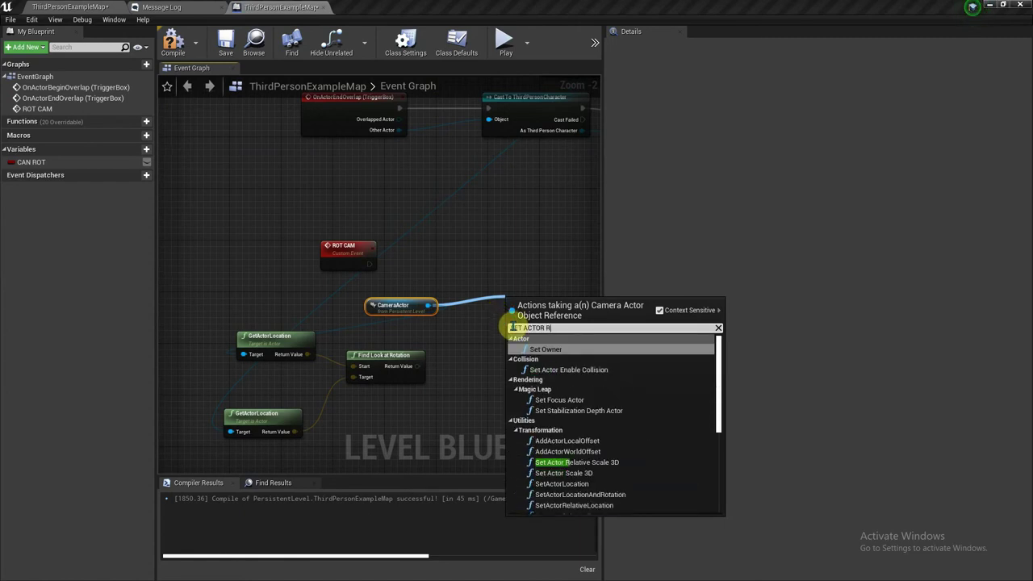
type("OT")
left_click(568, 381)
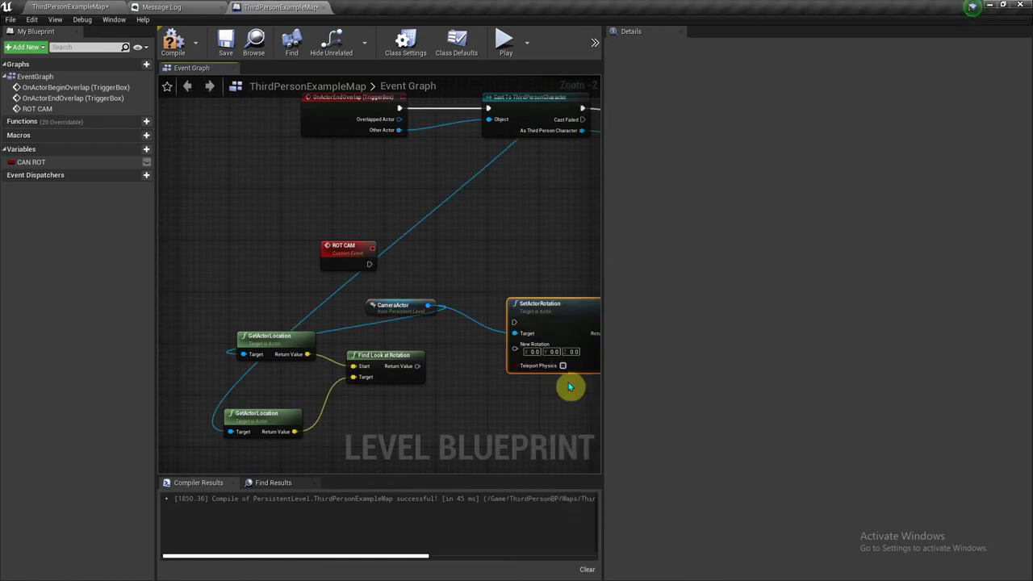
left_click_drag(488, 316, 495, 323)
Make ROT CAM fire SetActorRotation, with the Find Look at Rotation result as New Rotation
right_click_drag(426, 263, 402, 267)
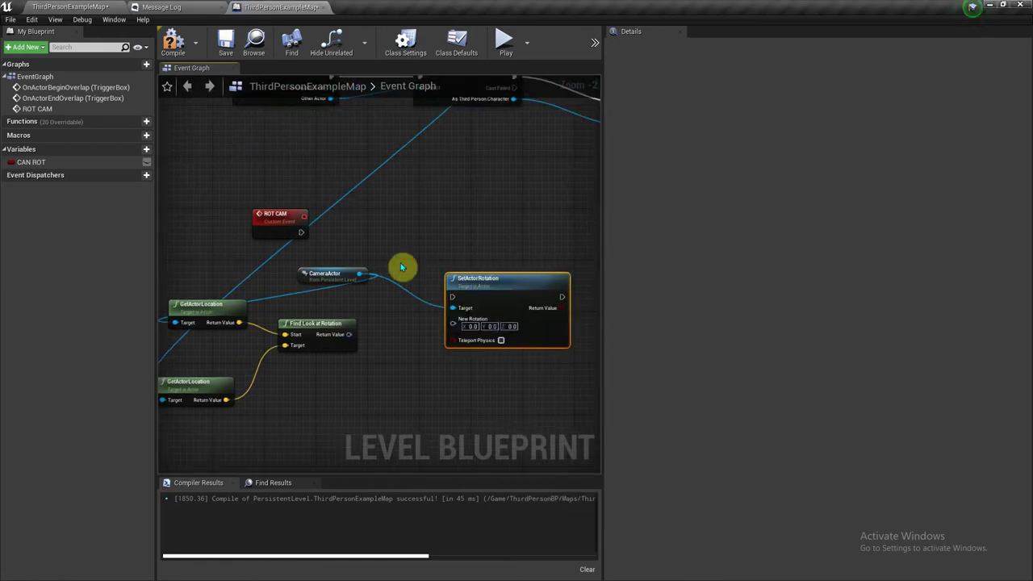
left_click_drag(302, 233, 459, 302)
right_click_drag(371, 306, 365, 226)
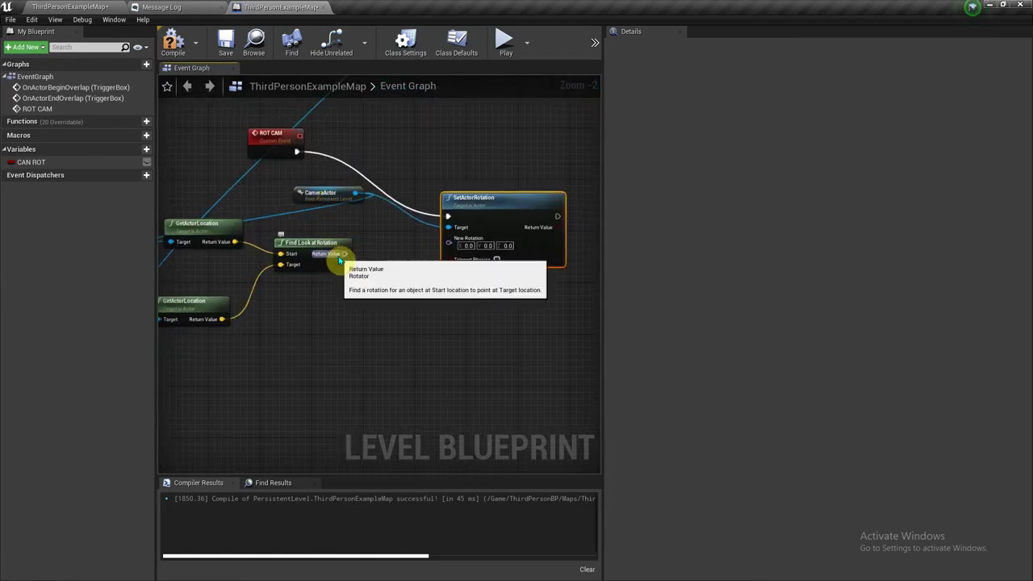
left_click_drag(342, 254, 457, 252)
right_click_drag(417, 288, 302, 296)
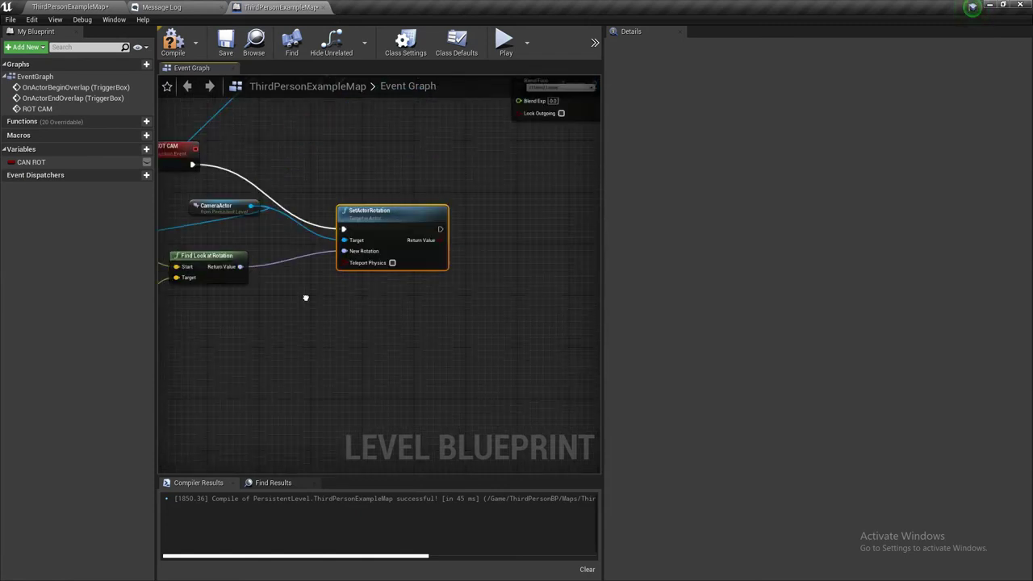
Move the CameraActor node left and pan toward the Set View Target with Blend nodes
mouse_move(491, 339)
right_mouse_down()
mouse_move(191, 288)
mouse_move(247, 243)
right_mouse_up()
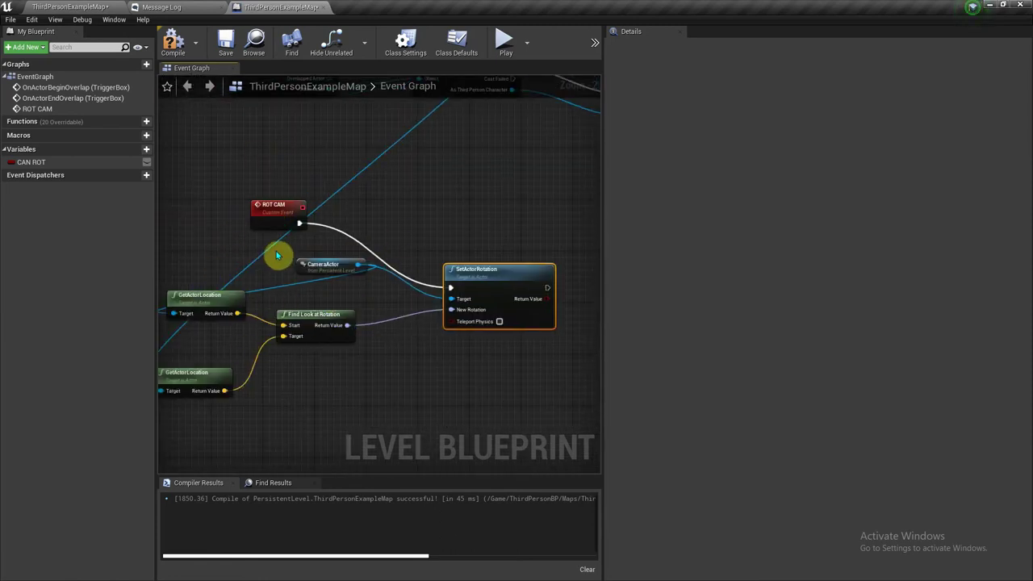
left_click_drag(306, 265, 169, 251)
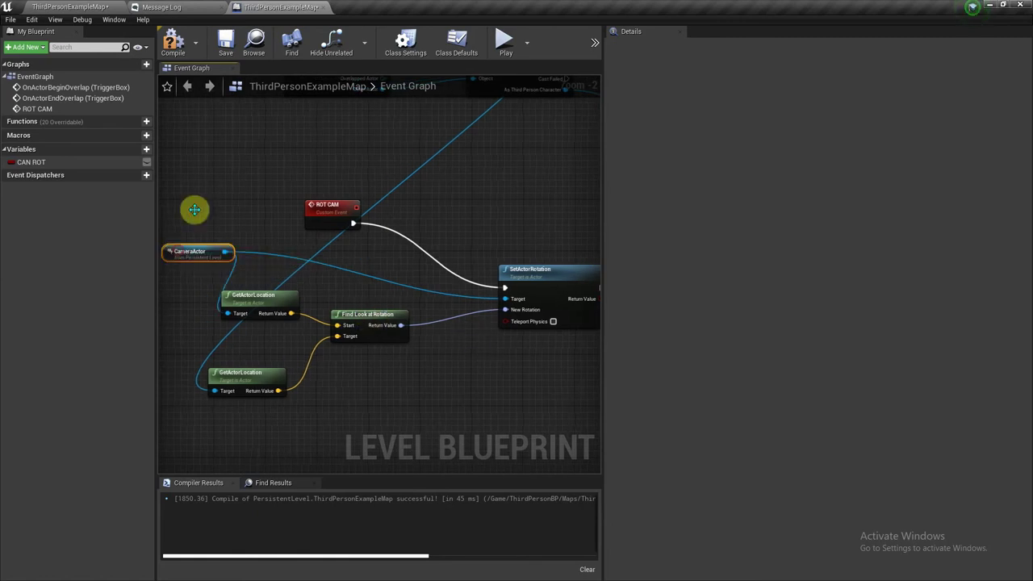
mouse_move(478, 353)
right_mouse_down()
mouse_move(380, 369)
mouse_move(341, 353)
right_mouse_up()
mouse_move(405, 323)
right_mouse_down()
mouse_move(288, 369)
mouse_move(299, 293)
mouse_move(357, 438)
mouse_move(379, 347)
mouse_move(360, 379)
right_mouse_up()
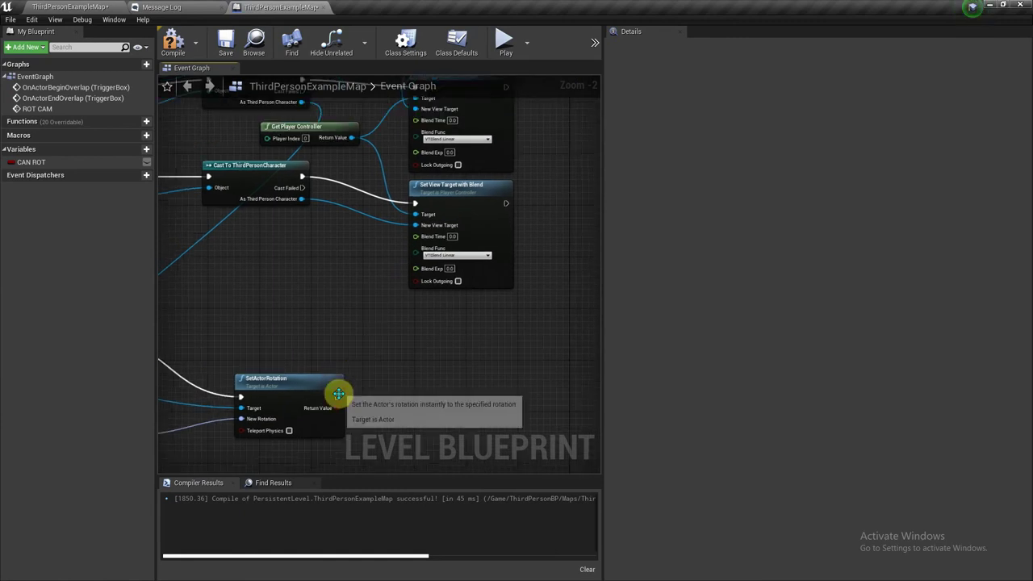
Add a 0.005 s Delay node after SetActorRotation
left_click_drag(336, 397, 436, 413)
type("DE")
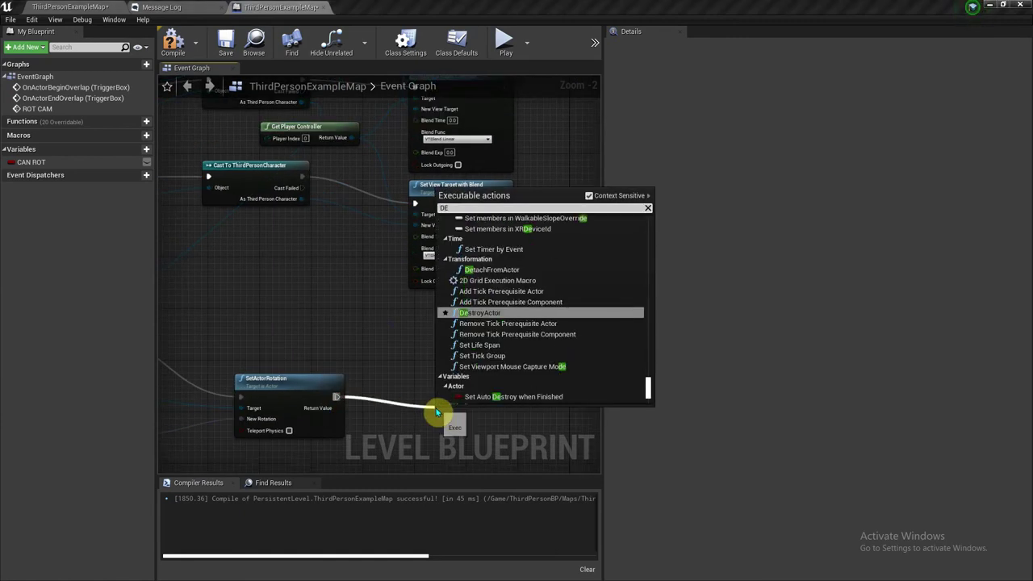
type("LAY")
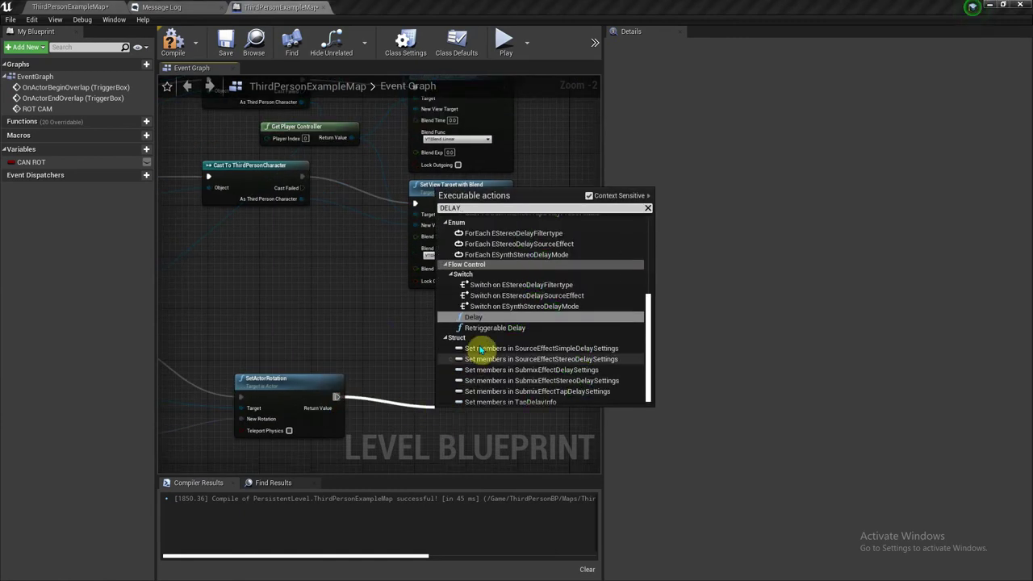
left_click(457, 318)
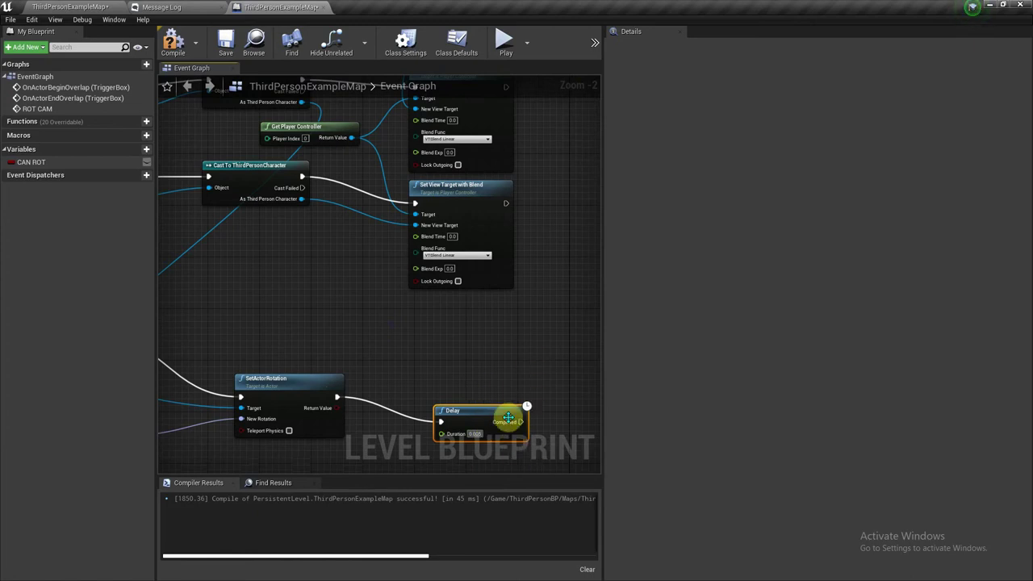
right_click_drag(222, 335, 438, 358)
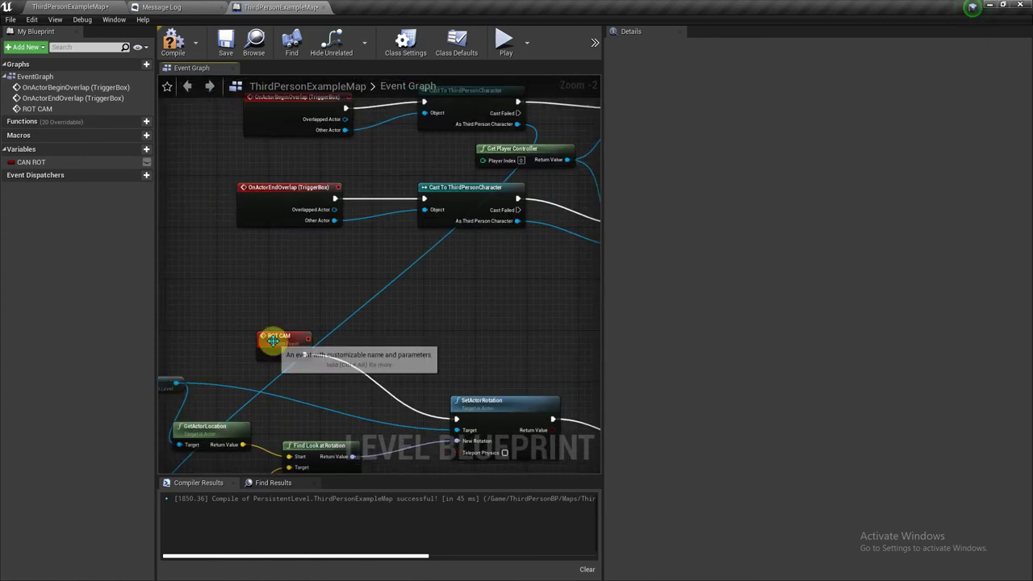
right_click_drag(297, 351, 413, 357)
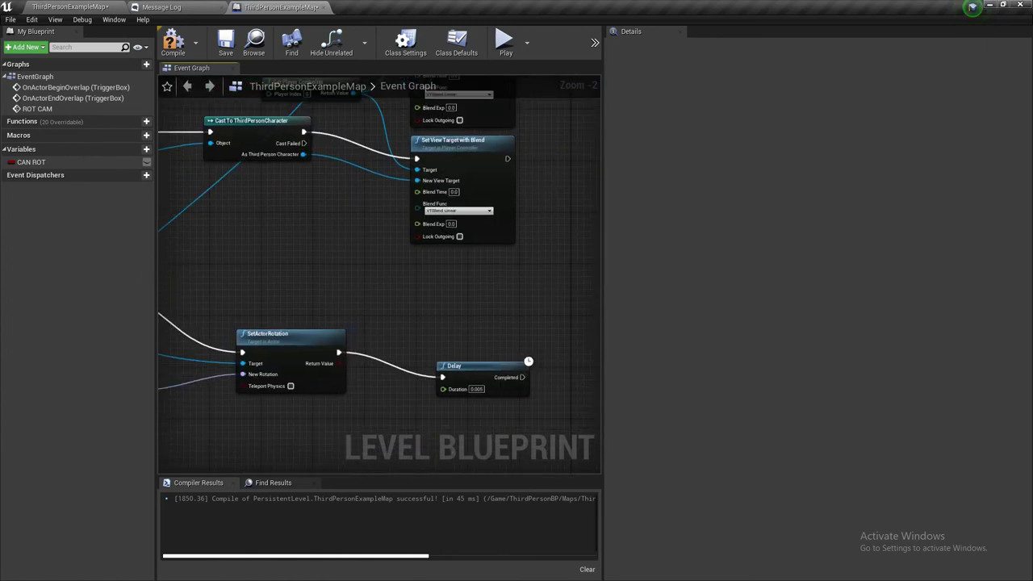
Call ROT CAM again from the Delay's Completed pin
mouse_move(410, 348)
left_mouse_down()
mouse_move(382, 329)
mouse_move(429, 348)
left_mouse_up()
type("ROT")
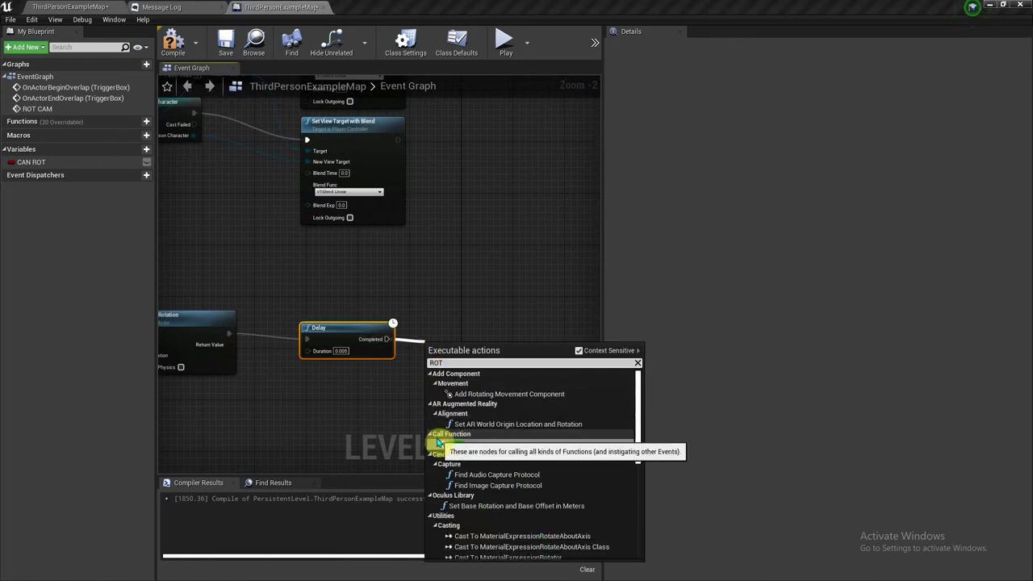
left_click(463, 445)
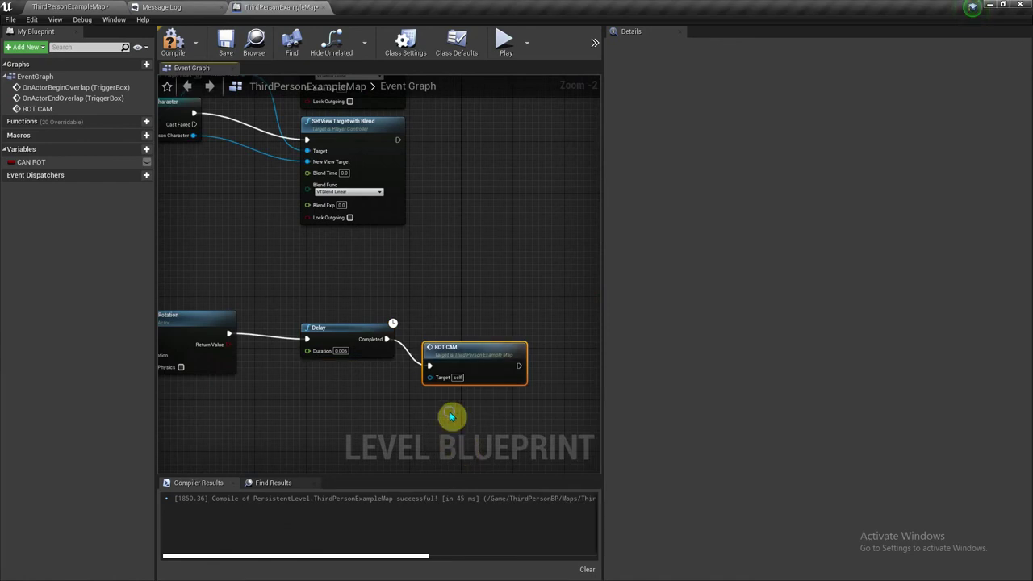
scroll(334, 427, "down", 1)
mouse_move(472, 319)
right_mouse_down()
mouse_move(321, 285)
mouse_move(227, 231)
right_mouse_up()
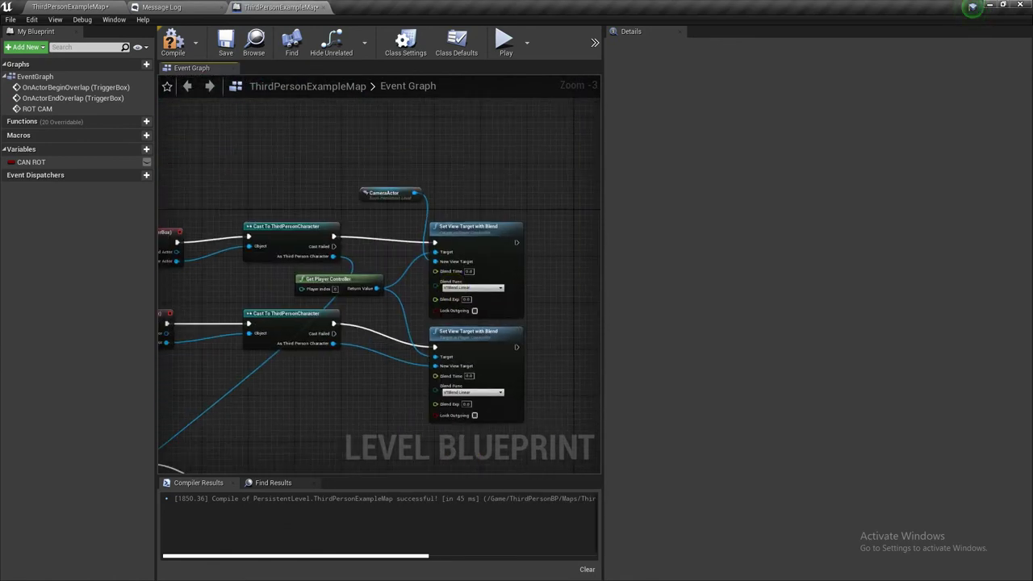
Create a Boolean variable CAN ROT CAM and delete the old CAN ROT variable
left_click(146, 149)
type("CAN ROT CAM")
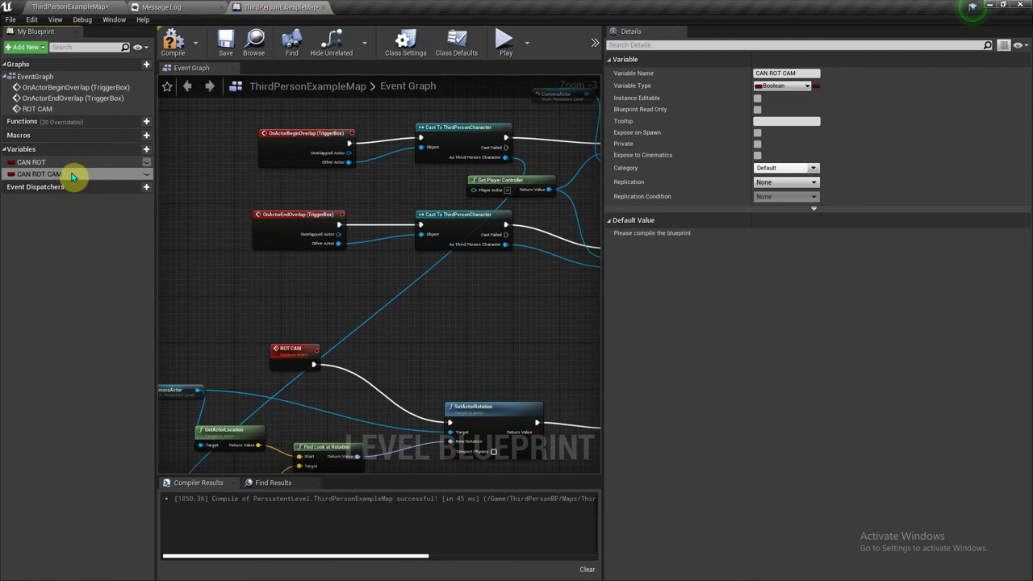
right_click(82, 163)
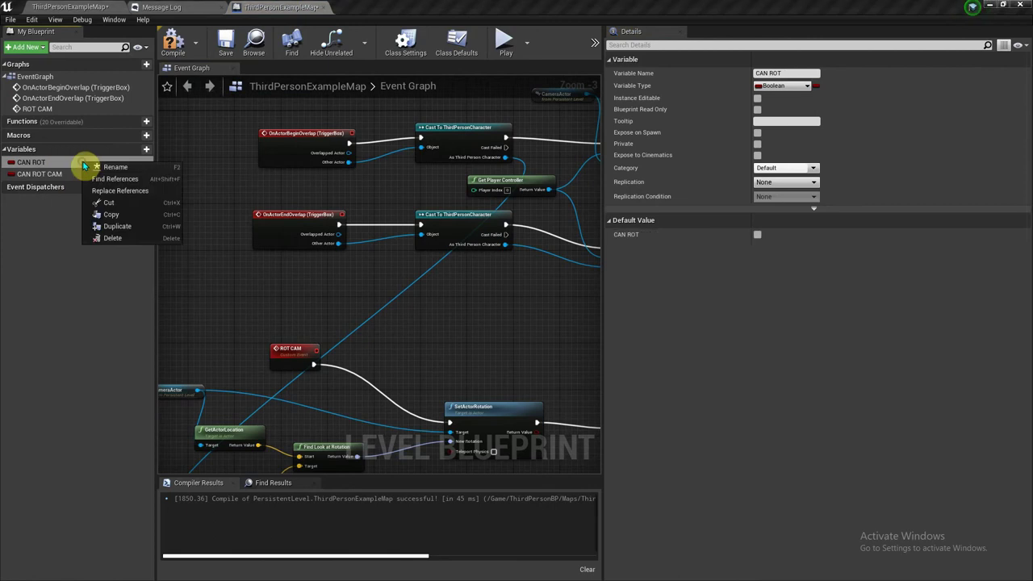
left_click(113, 238)
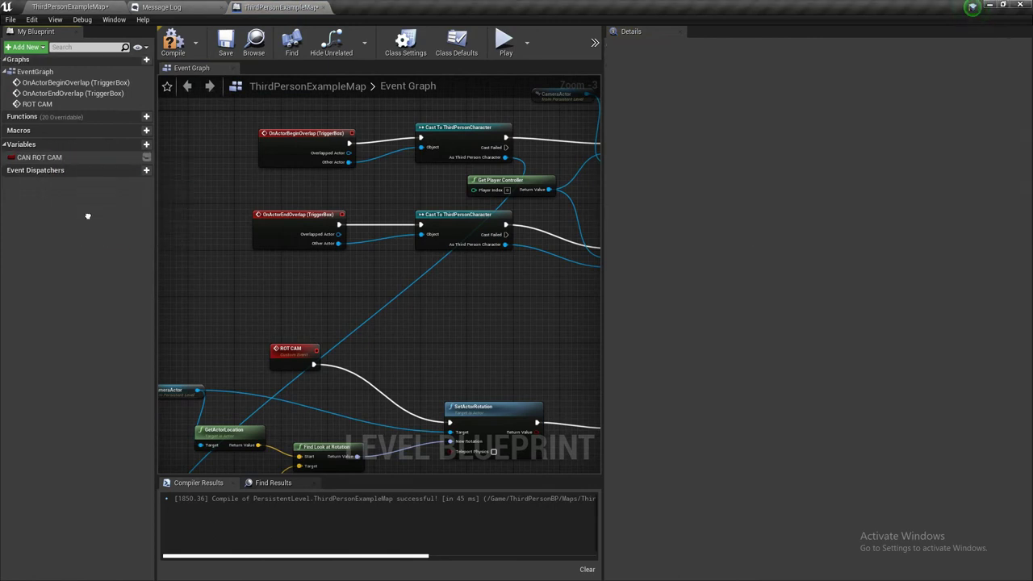
Place a SET CAN ROT CAM node set to true after the begin-overlap Set View Target
left_click_drag(82, 165, 472, 214)
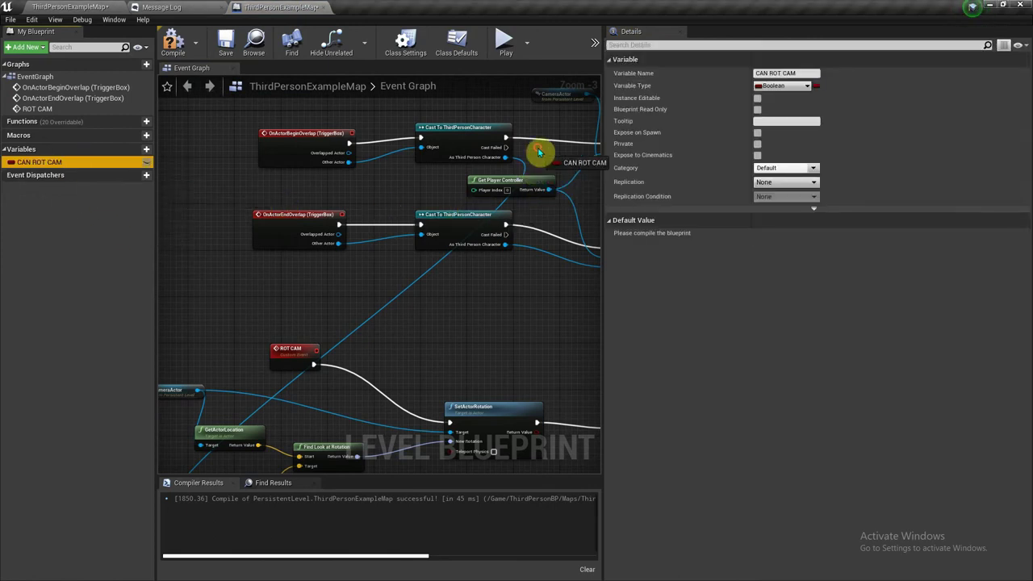
mouse_move(539, 153)
left_mouse_down()
mouse_move(80, 166)
mouse_move(391, 206)
mouse_move(380, 210)
left_mouse_up()
left_click(410, 222)
right_click_drag(380, 210, 203, 220)
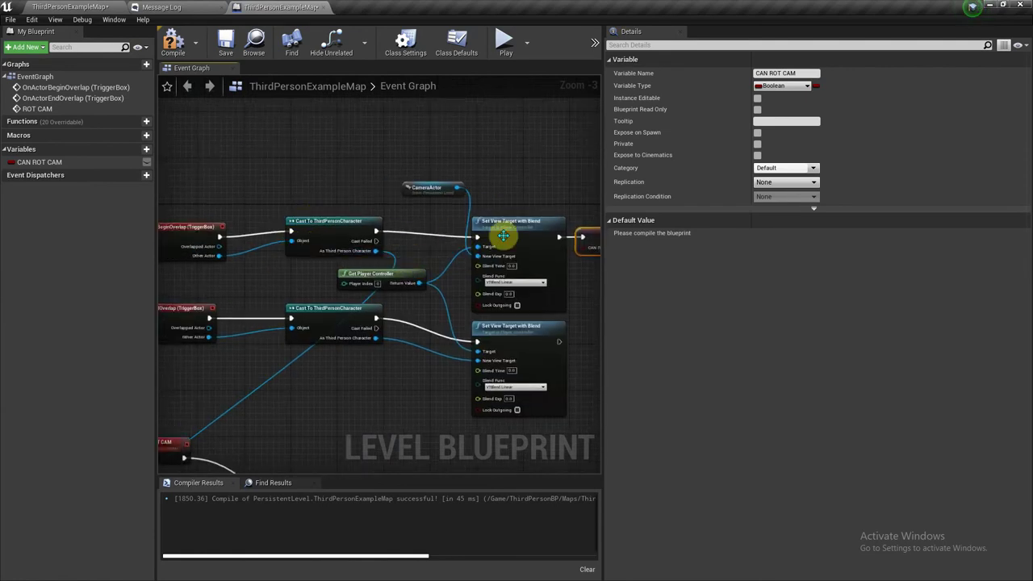
right_click_drag(503, 234, 249, 206)
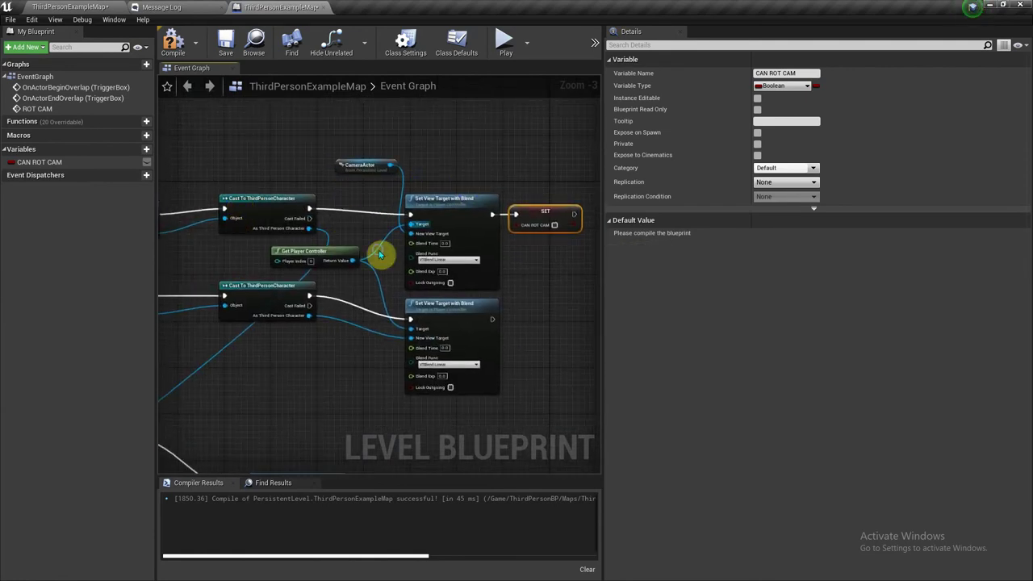
right_click_drag(380, 255, 264, 240)
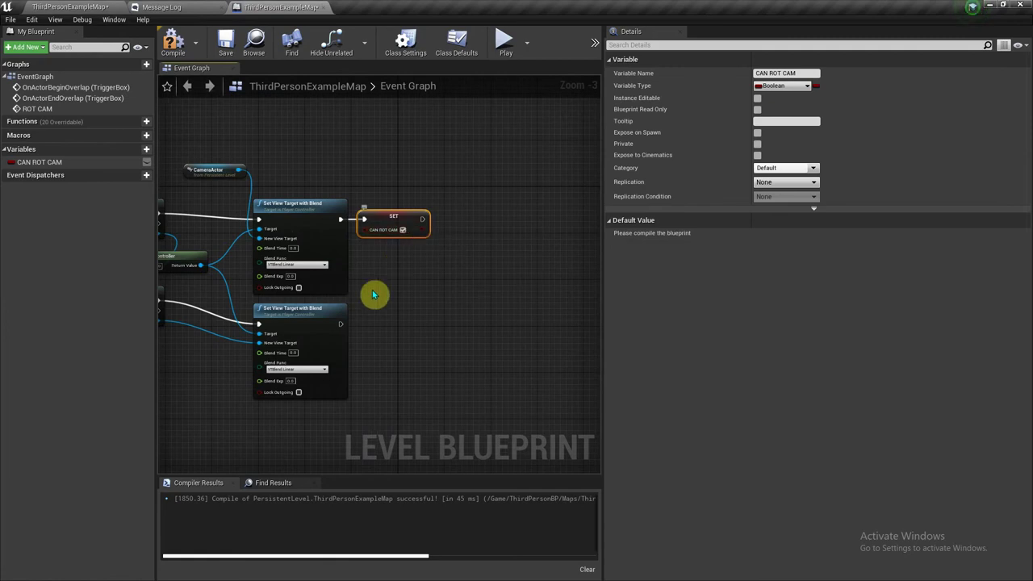
right_click_drag(373, 295, 286, 341)
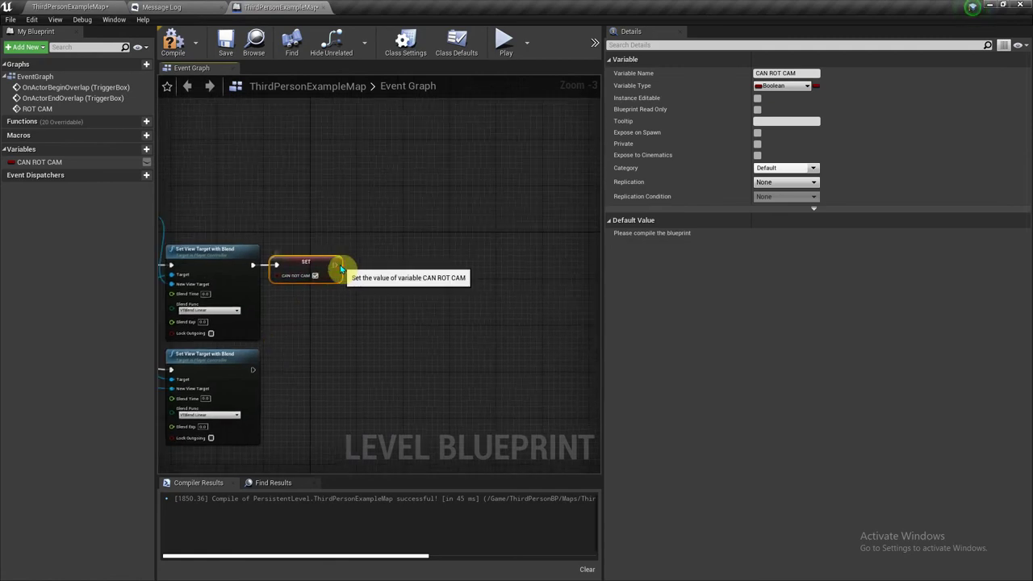
left_click_drag(326, 265, 386, 268)
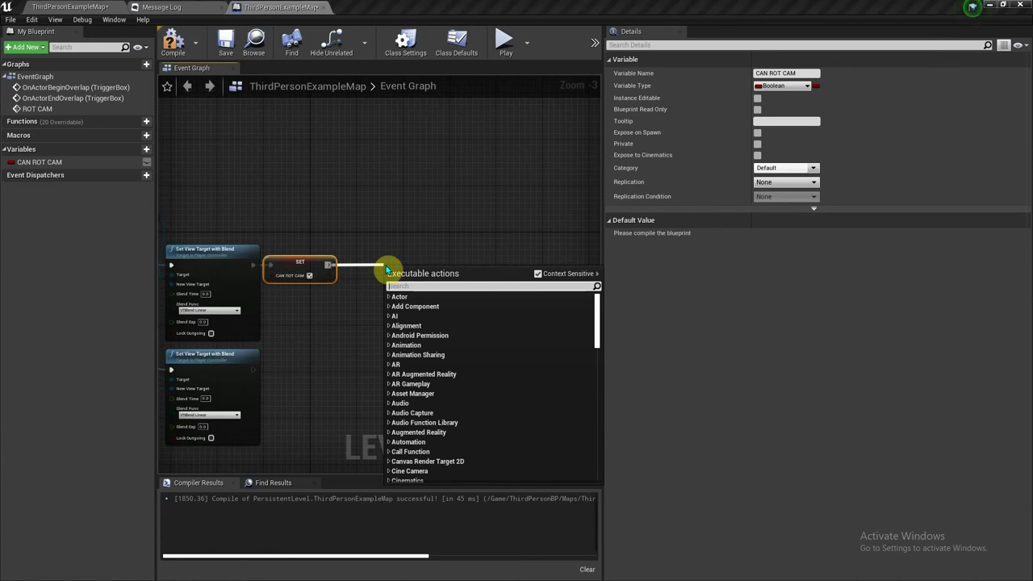
Call ROT CAM after setting CAN ROT CAM
type("ROT")
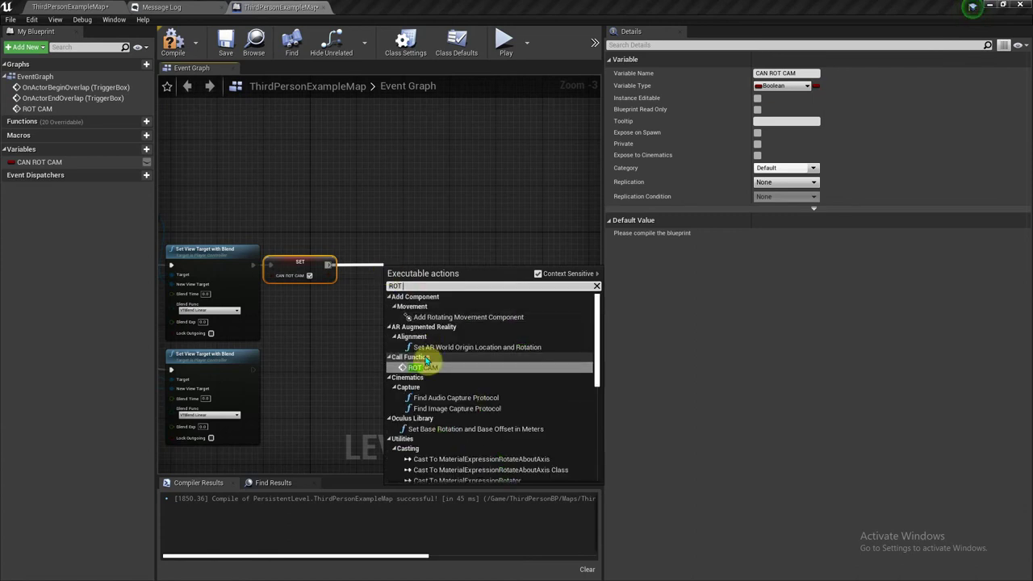
left_click(432, 367)
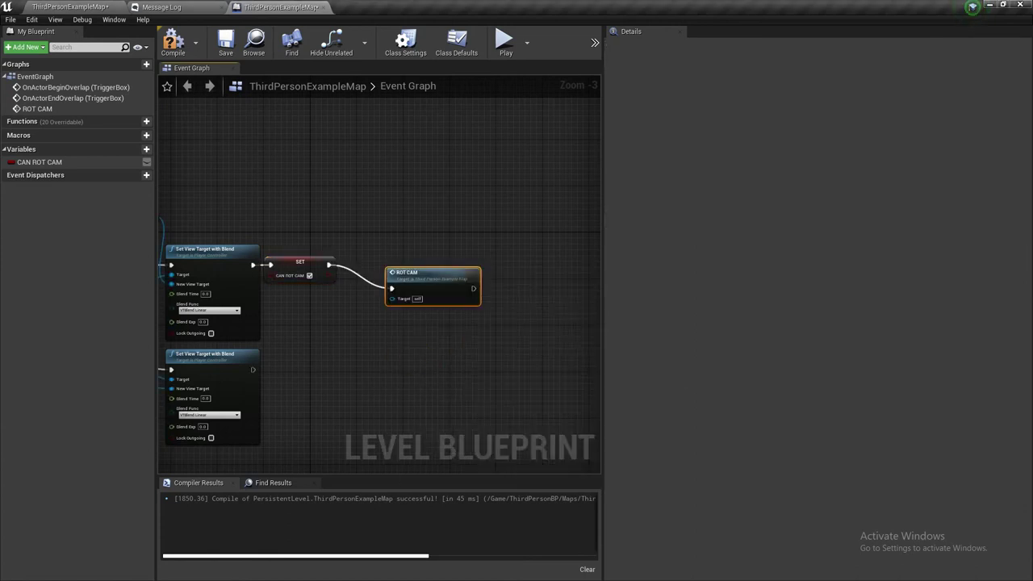
right_click_drag(452, 247, 475, 198)
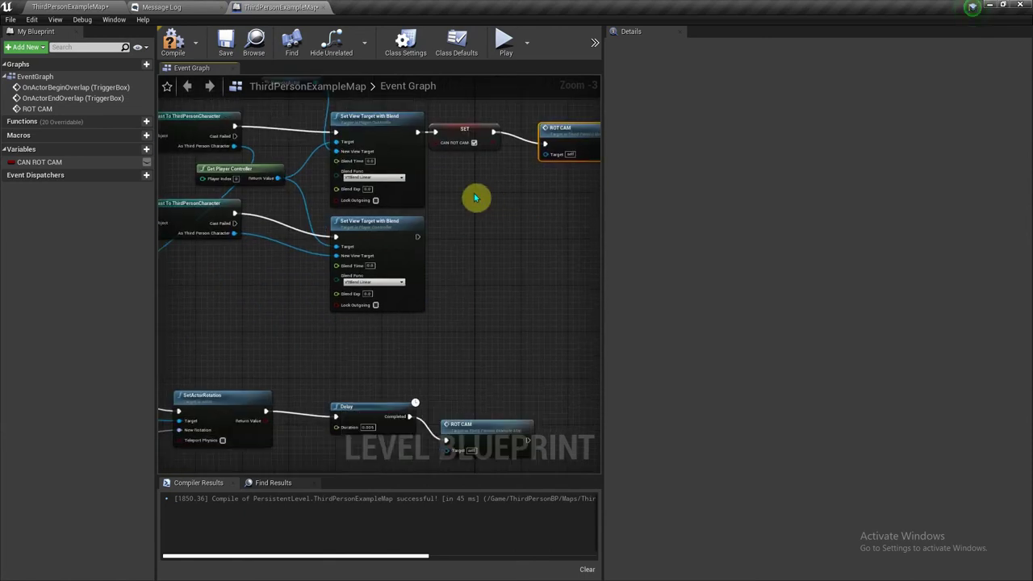
left_click_drag(417, 236, 439, 249)
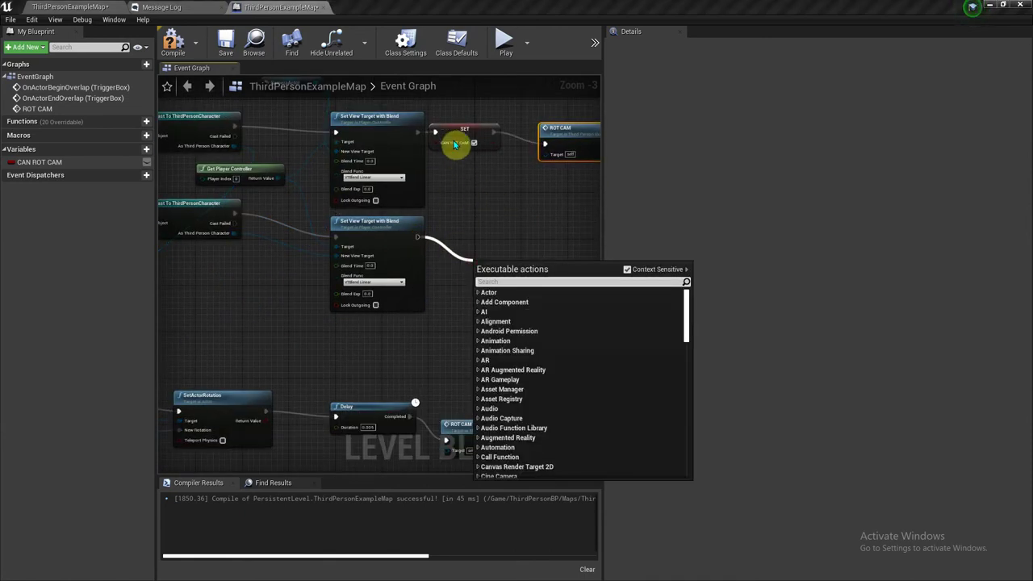
Duplicate SET CAN ROT CAM below the first and wire it after the end-overlap Set View Target
left_click(460, 139)
key("ctrl+w")
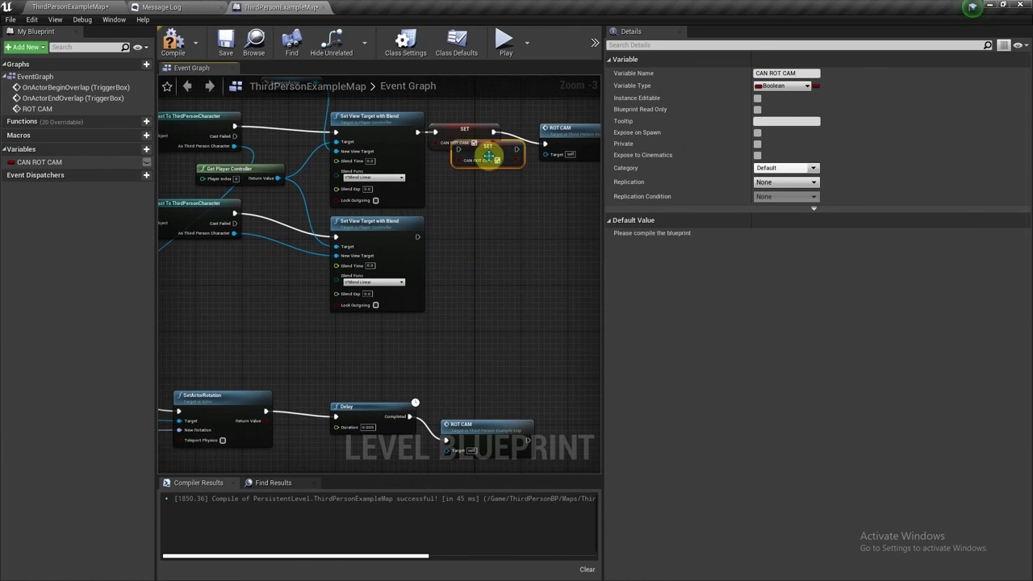
left_click_drag(488, 155, 485, 221)
right_click_drag(261, 205, 460, 210)
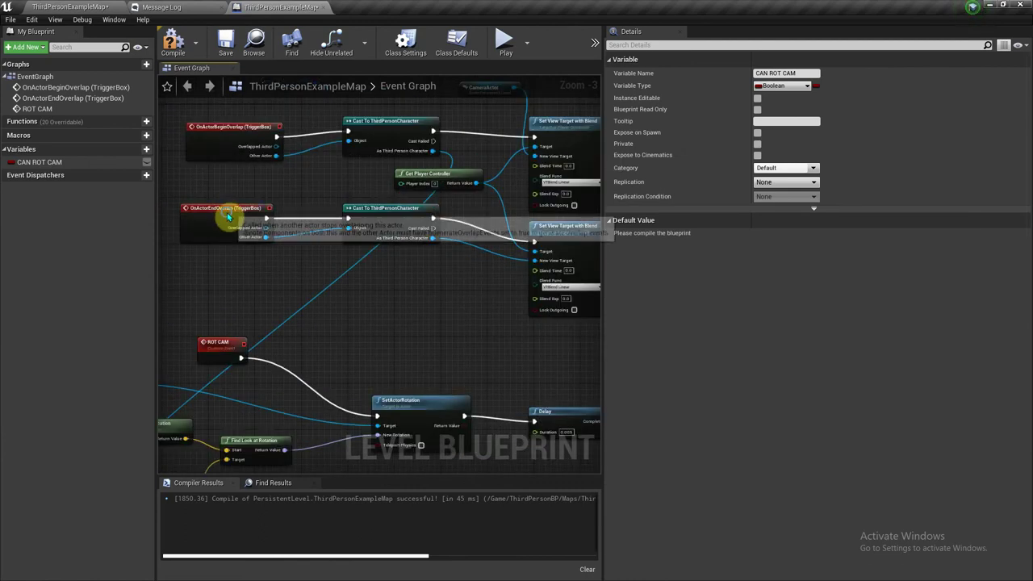
right_click_drag(526, 227, 231, 230)
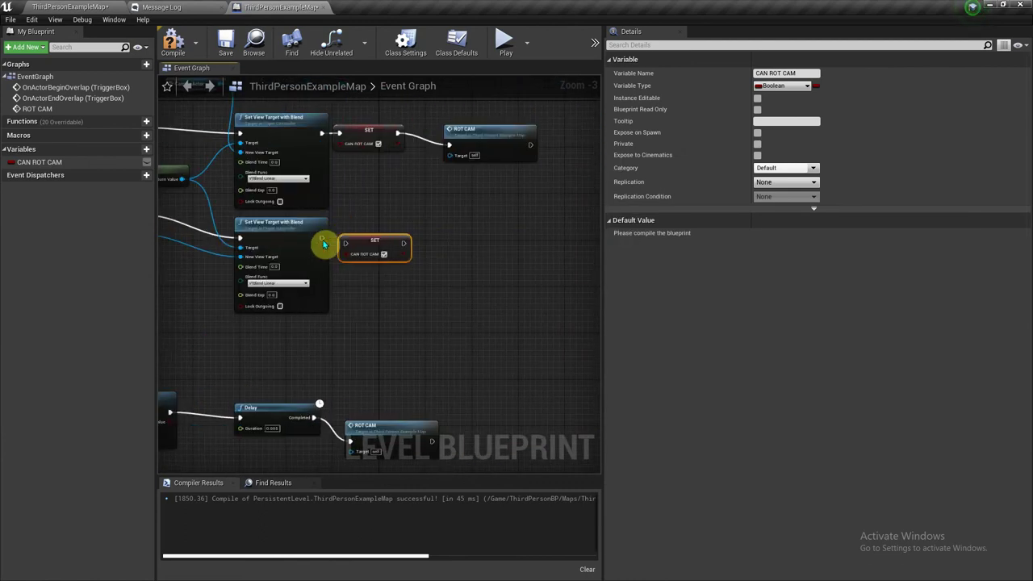
left_click_drag(323, 244, 330, 240)
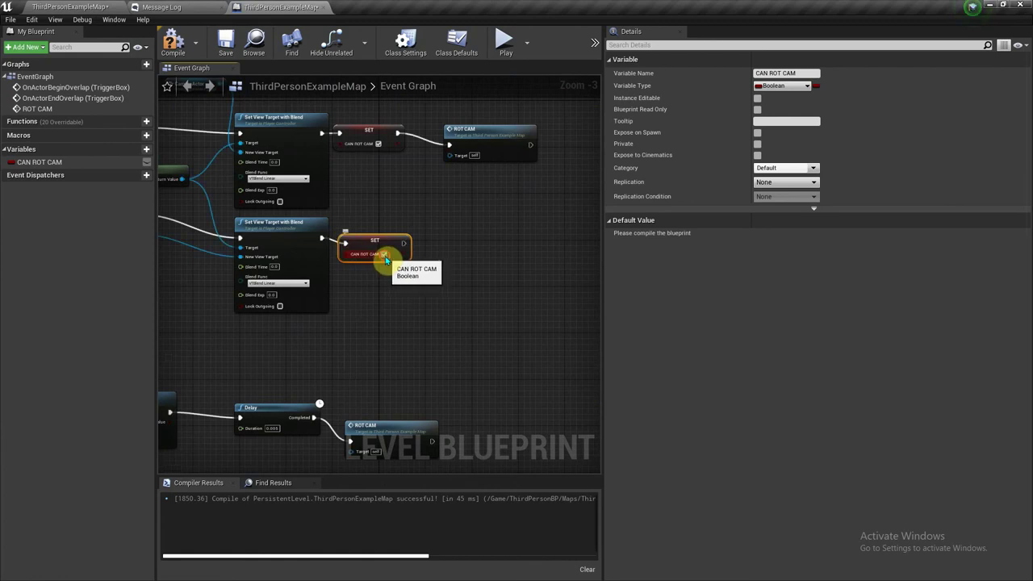
right_click_drag(386, 258, 397, 270)
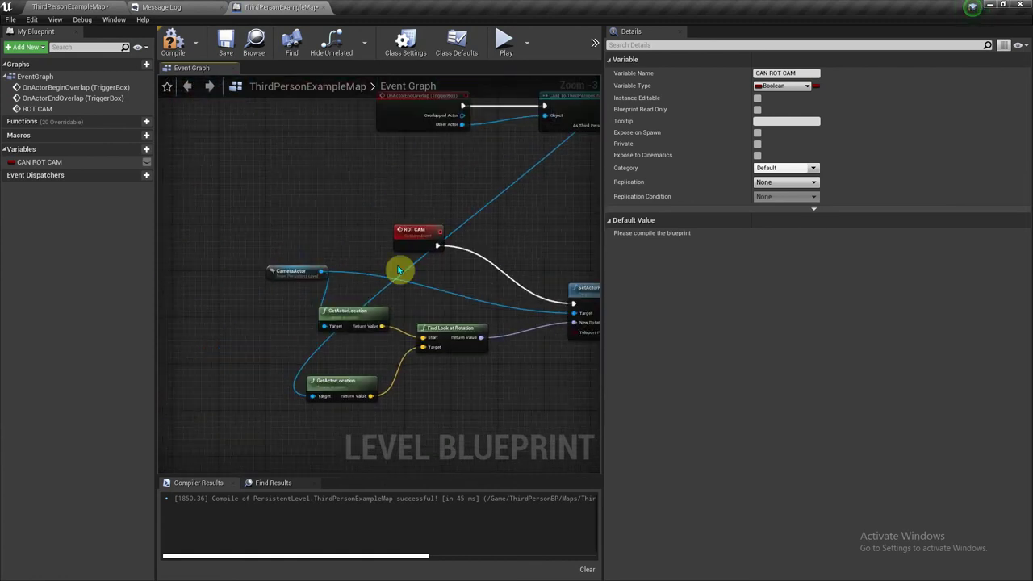
left_click_drag(431, 240, 361, 242)
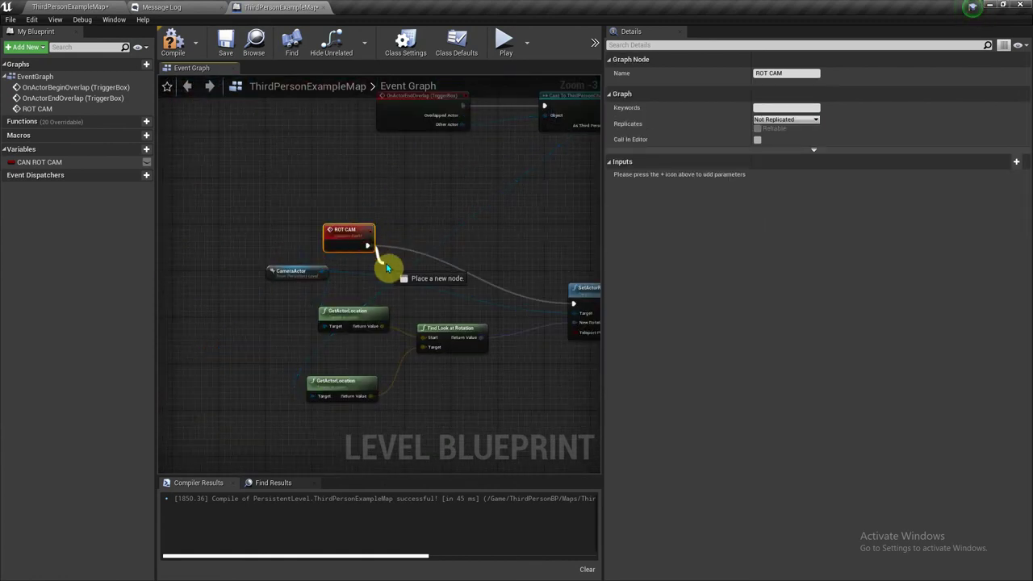
Insert a Branch node right after the ROT CAM event
right_click_drag(367, 245, 349, 251)
mouse_move(298, 234)
left_mouse_down()
mouse_move(281, 229)
mouse_move(392, 240)
left_mouse_up()
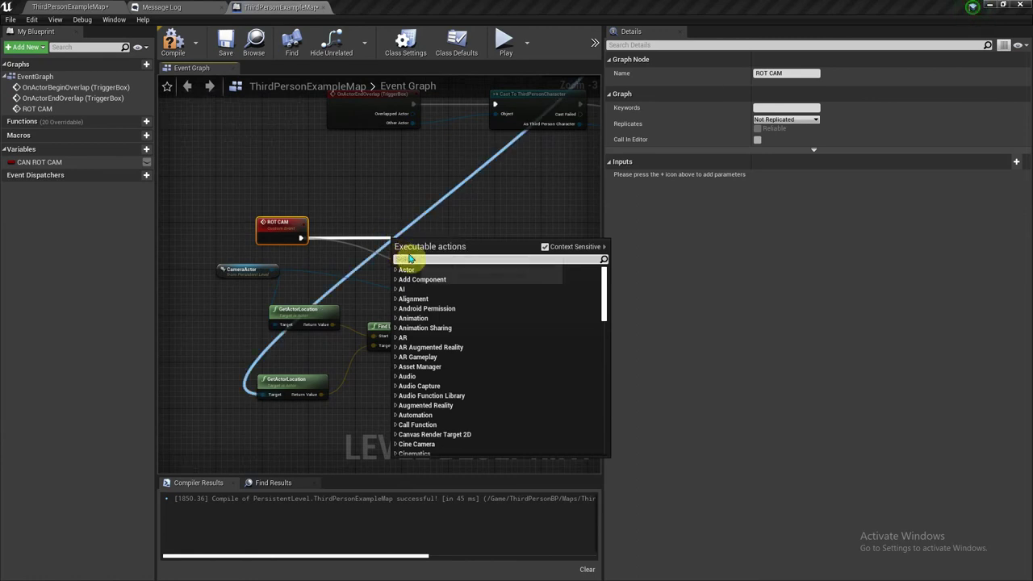
type("branch")
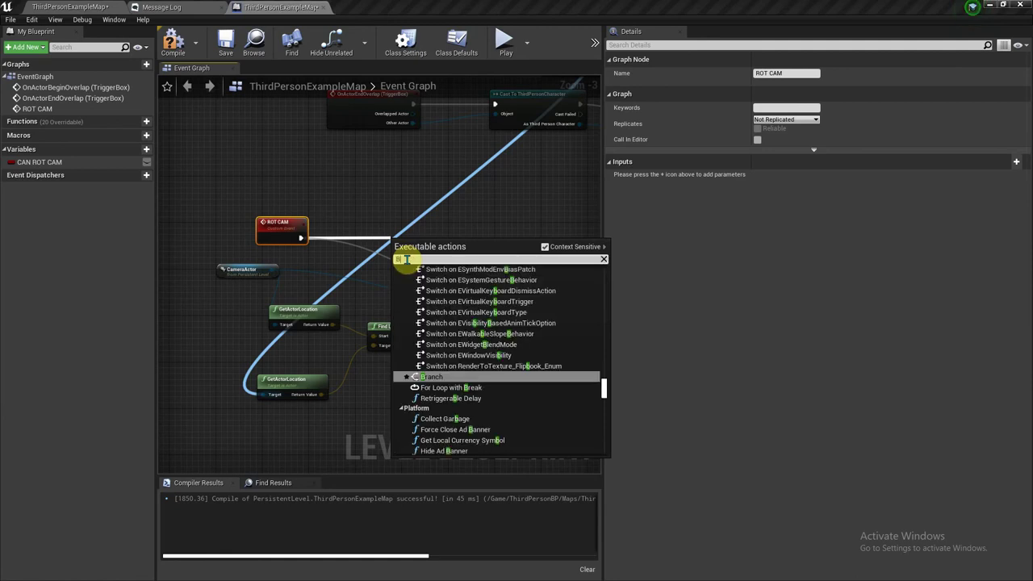
left_click(428, 362)
Add a CAN ROT CAM getter and wire it into the Branch Condition
right_click_drag(427, 320, 449, 251)
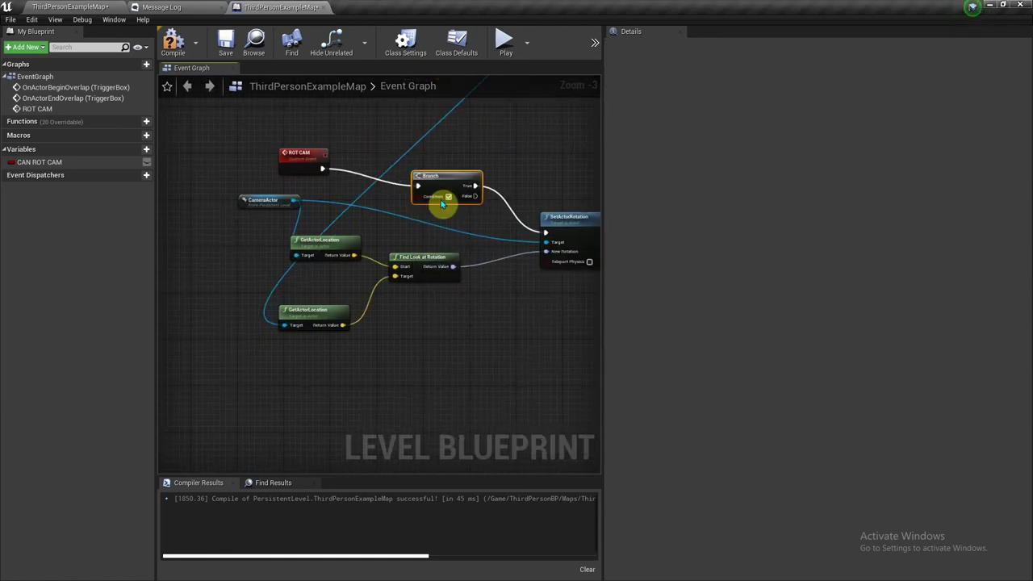
left_click_drag(141, 162, 307, 190)
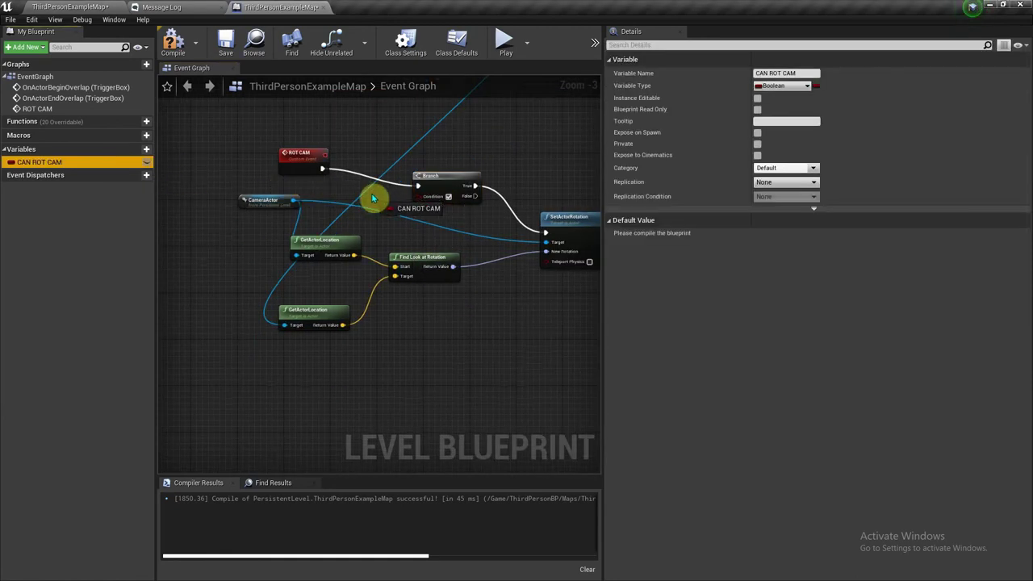
mouse_move(373, 197)
left_mouse_down()
mouse_move(333, 200)
mouse_move(378, 205)
left_mouse_up()
left_click(377, 214)
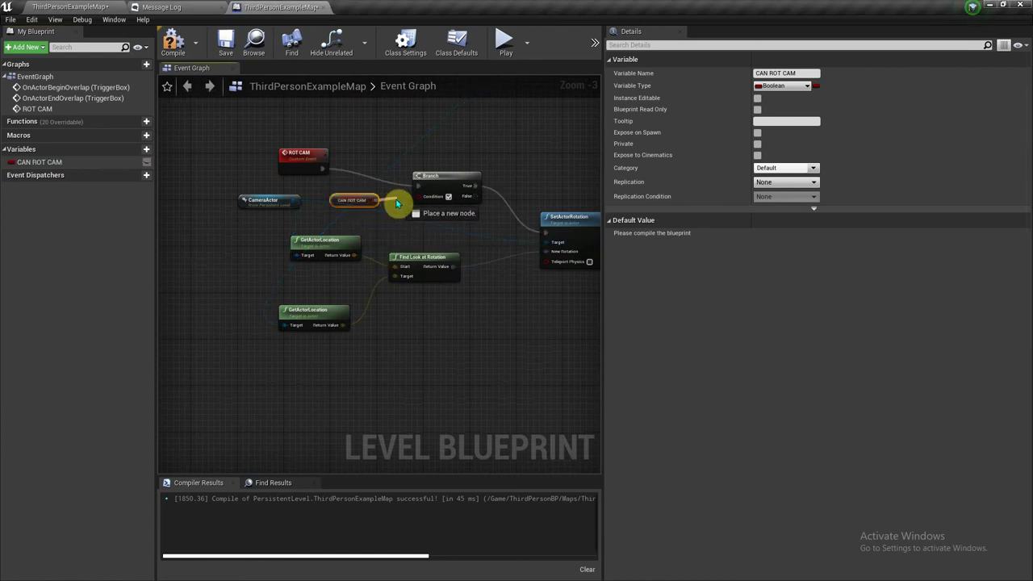
left_click_drag(424, 197, 425, 196)
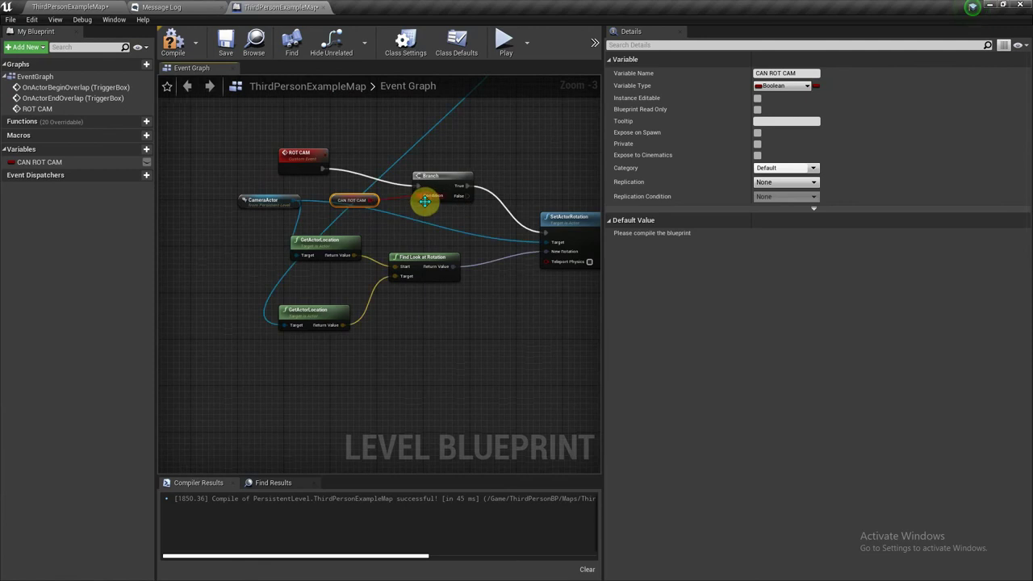
mouse_move(422, 200)
right_mouse_down()
mouse_move(374, 224)
mouse_move(491, 155)
mouse_move(215, 341)
right_mouse_up()
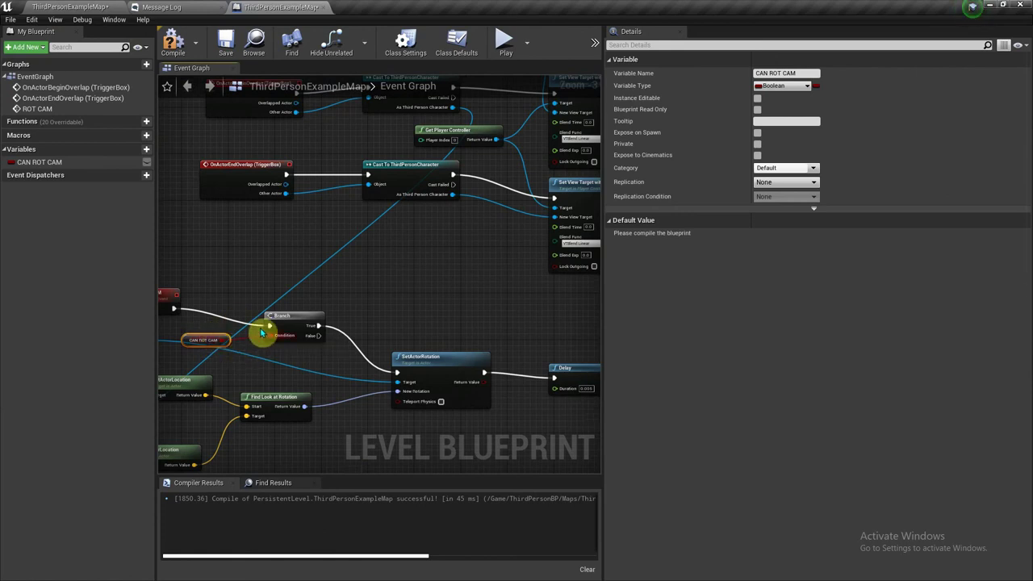
Pan across the graph to review the Branch, SET, Delay and ROT CAM wiring
right_click_drag(521, 399, 468, 281)
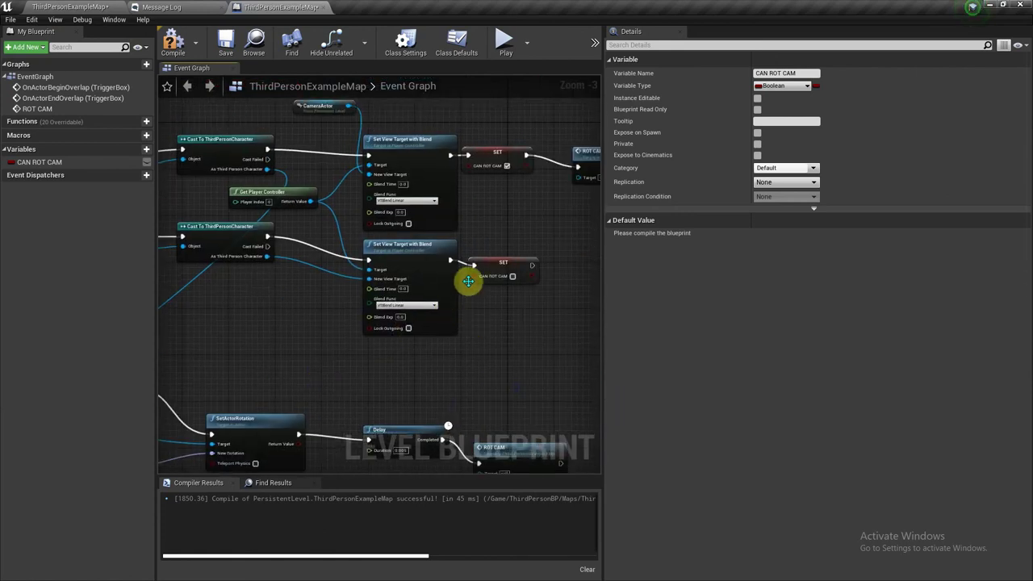
right_click_drag(447, 425, 325, 367)
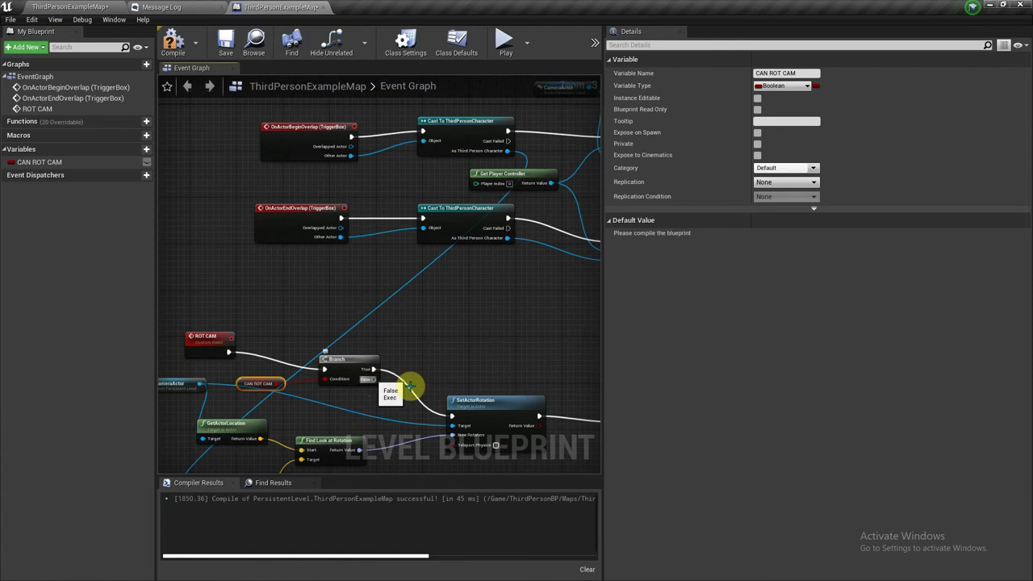
right_click_drag(465, 401, 378, 324)
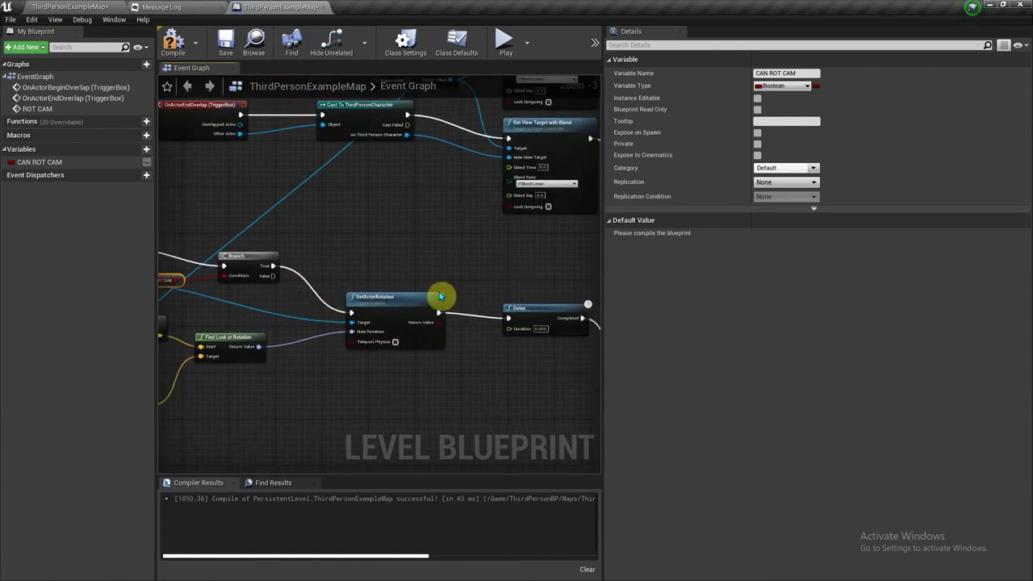
right_click_drag(459, 195, 308, 259)
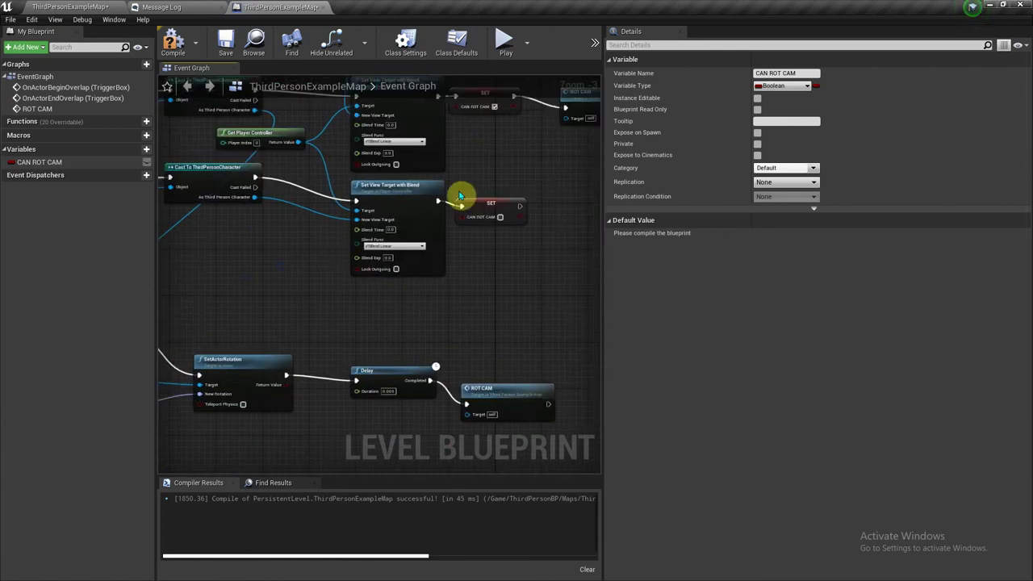
right_click_drag(307, 326, 501, 311)
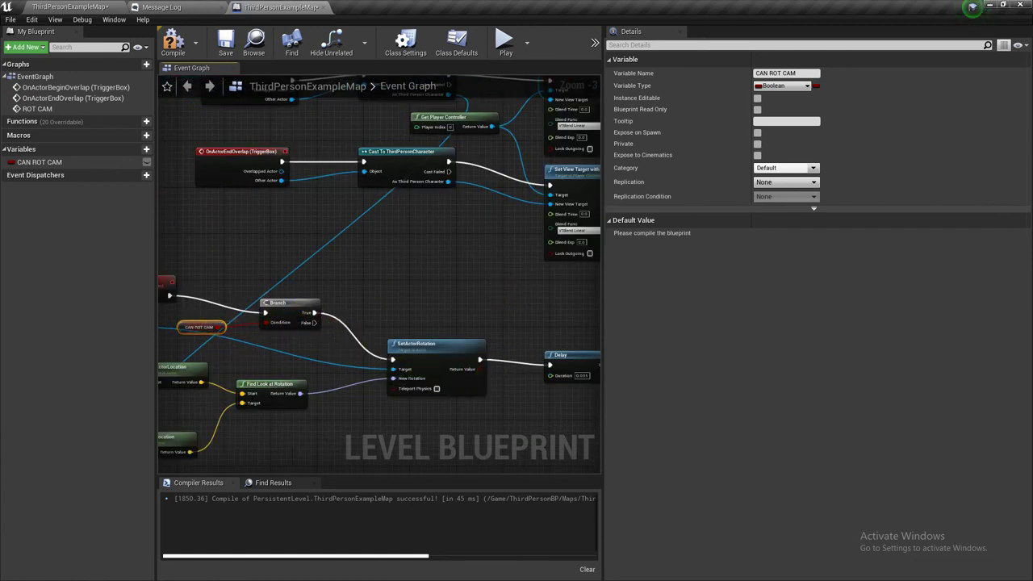
right_click_drag(558, 326, 393, 326)
scroll(323, 329, "down", 3)
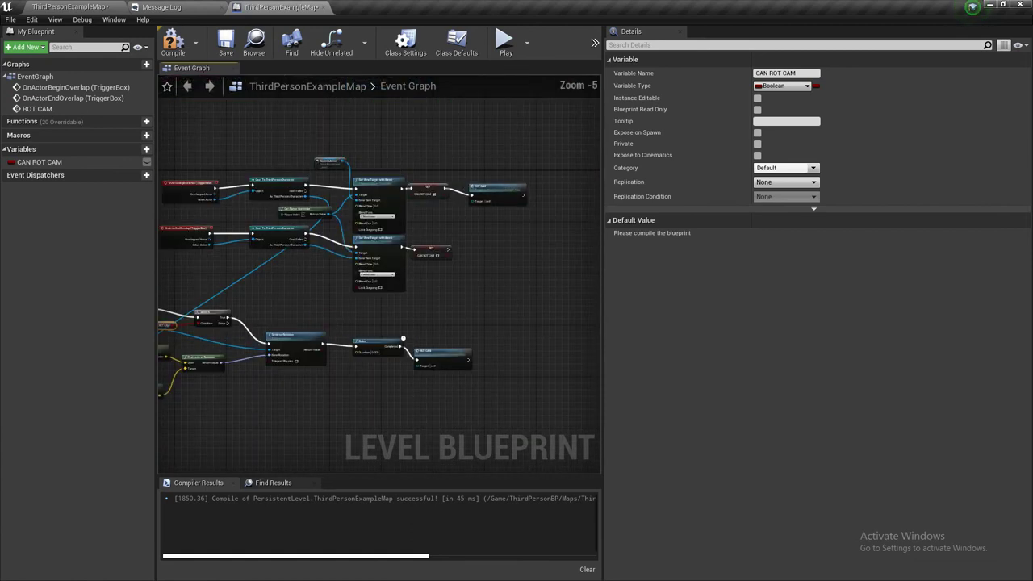
Compile the level blueprint and return to the ThirdPersonExampleMap level editor
left_click(184, 51)
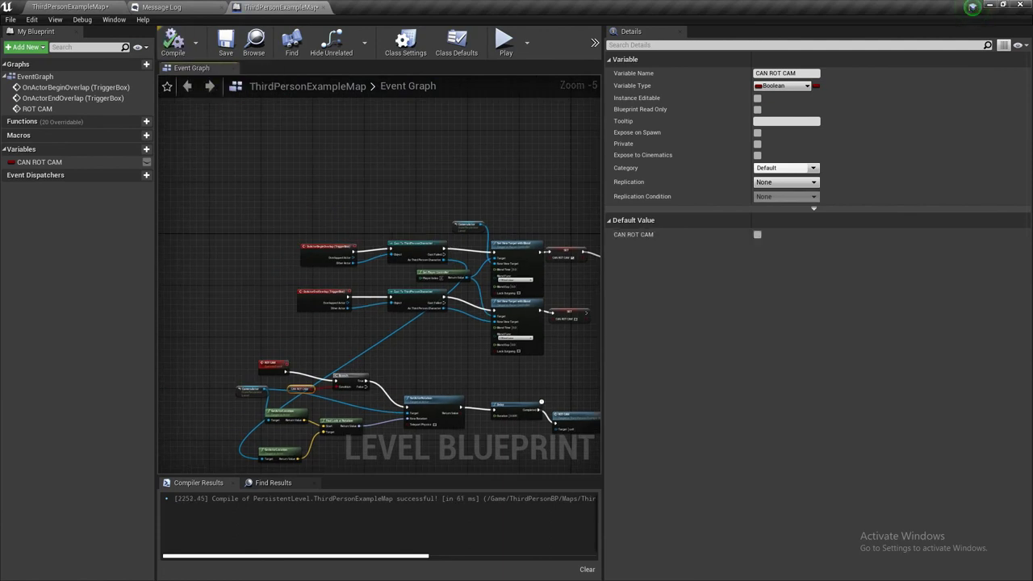
right_click_drag(347, 221, 350, 115)
left_click(70, 7)
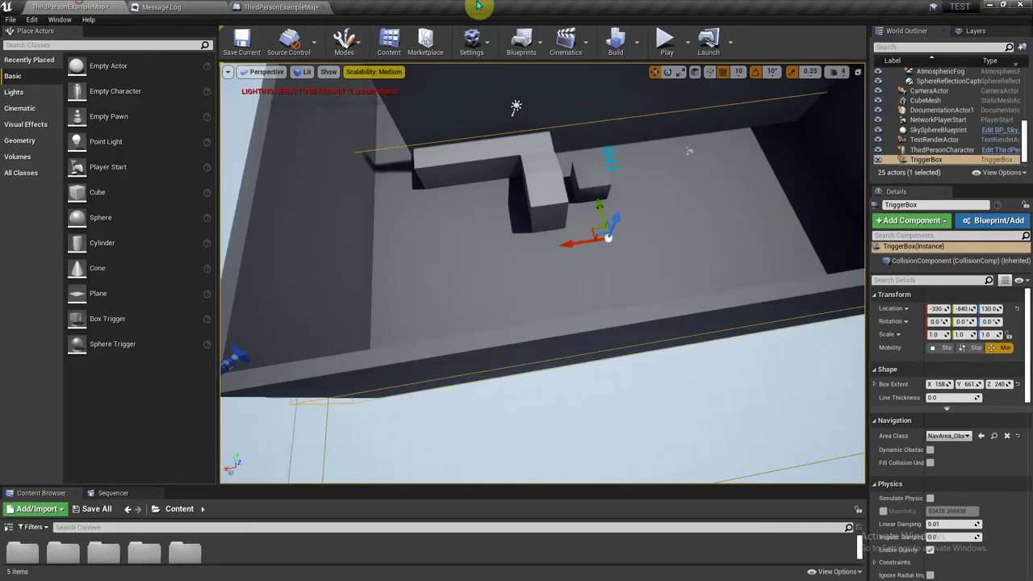
left_click(664, 41)
key("w")
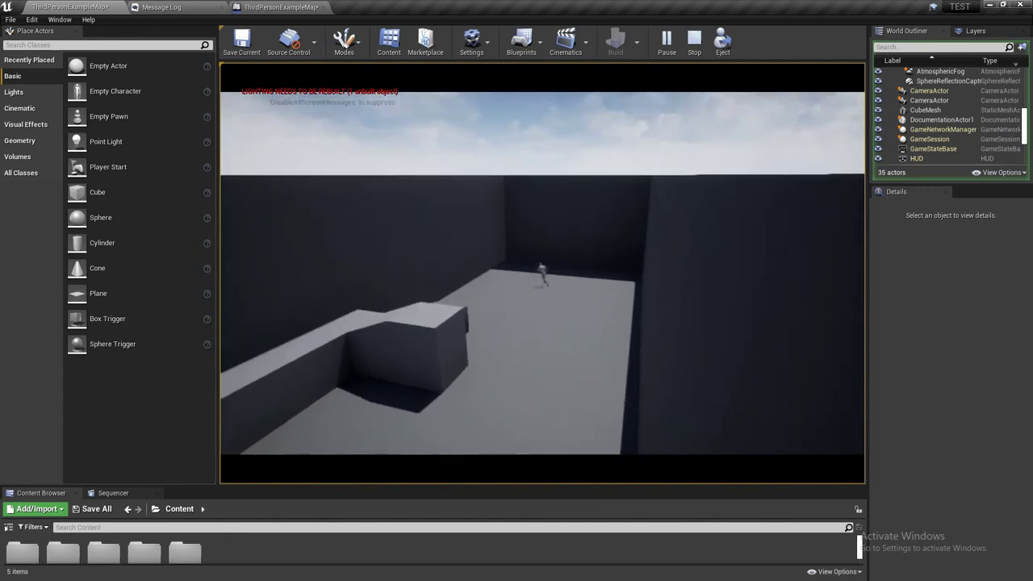
key("Escape")
Set the CameraActor's post-process bloom intensity to 8.0 and adjust the bloom threshold
scroll(1012, 397, "down", 3)
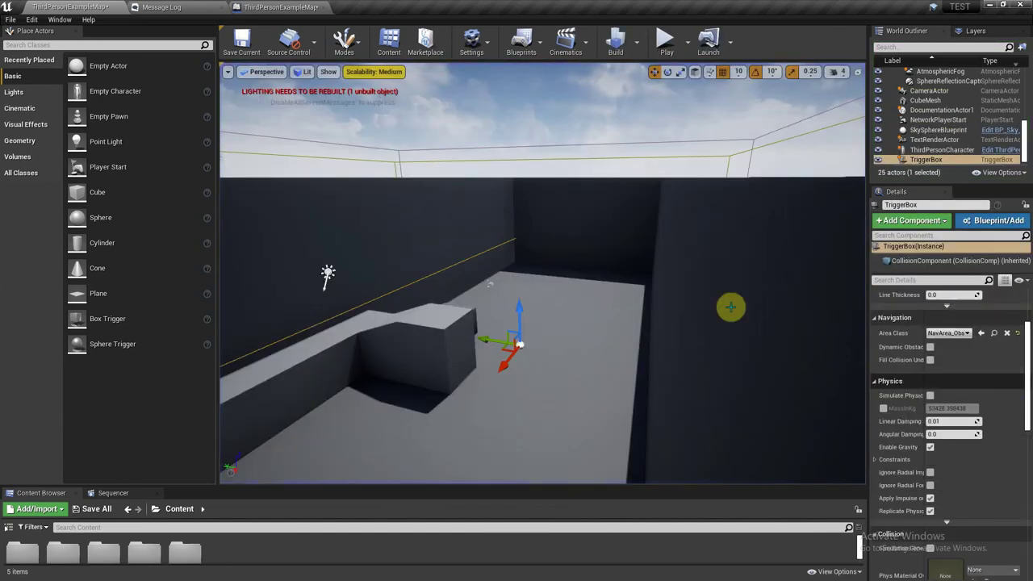
scroll(934, 106, "up", 2)
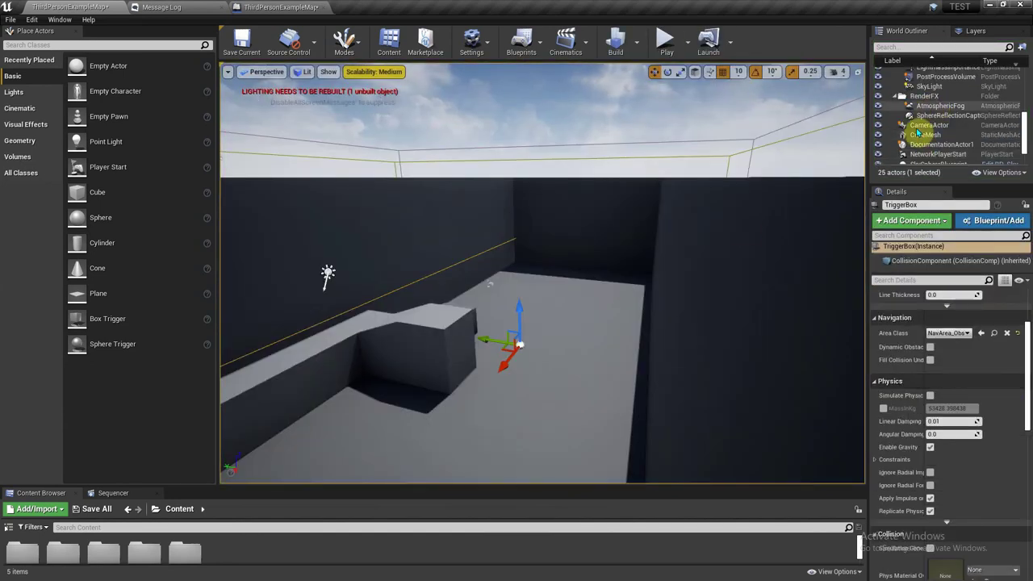
left_click(929, 125)
scroll(917, 396, "down", 2)
scroll(917, 409, "down", 2)
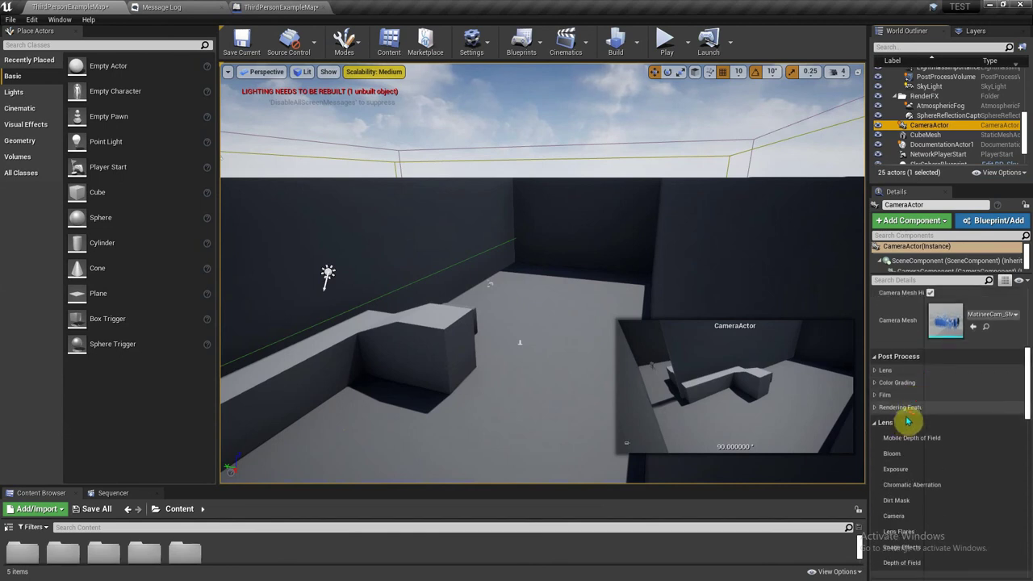
left_click(874, 415)
scroll(882, 322, "down", 3)
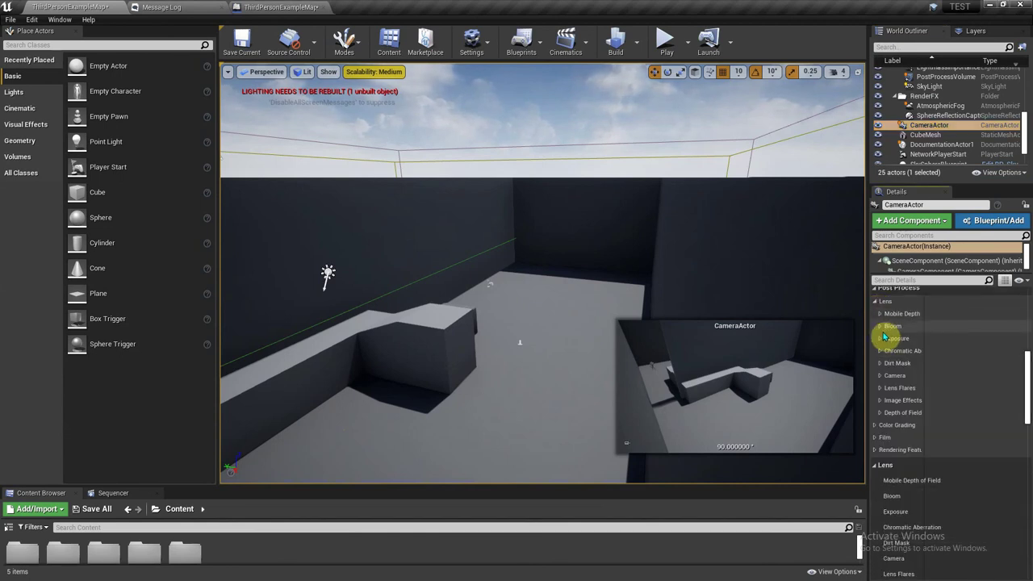
left_click(881, 326)
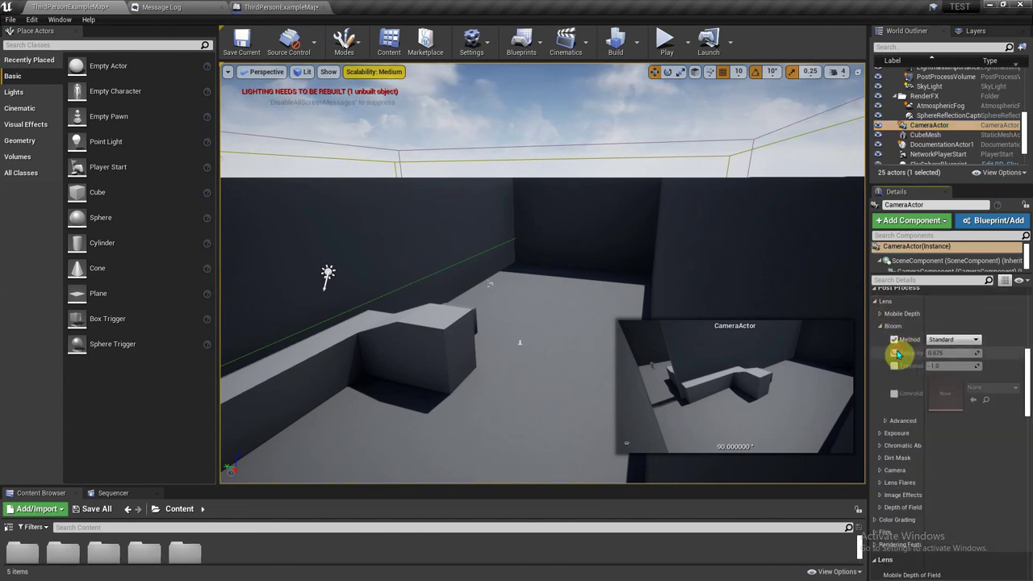
left_click_drag(928, 352, 987, 353)
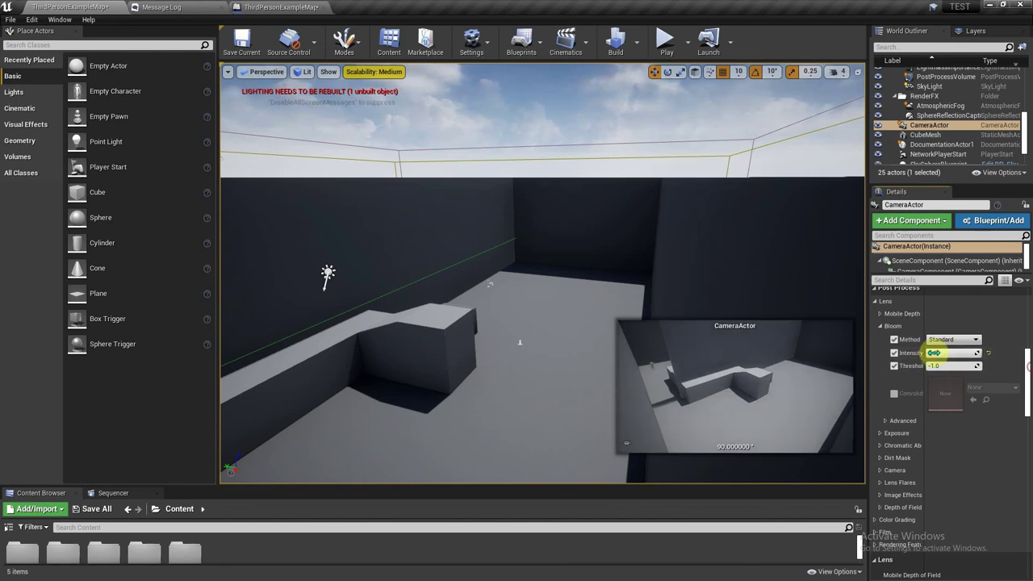
mouse_move(935, 365)
left_mouse_down()
mouse_move(967, 365)
mouse_move(944, 365)
left_mouse_up()
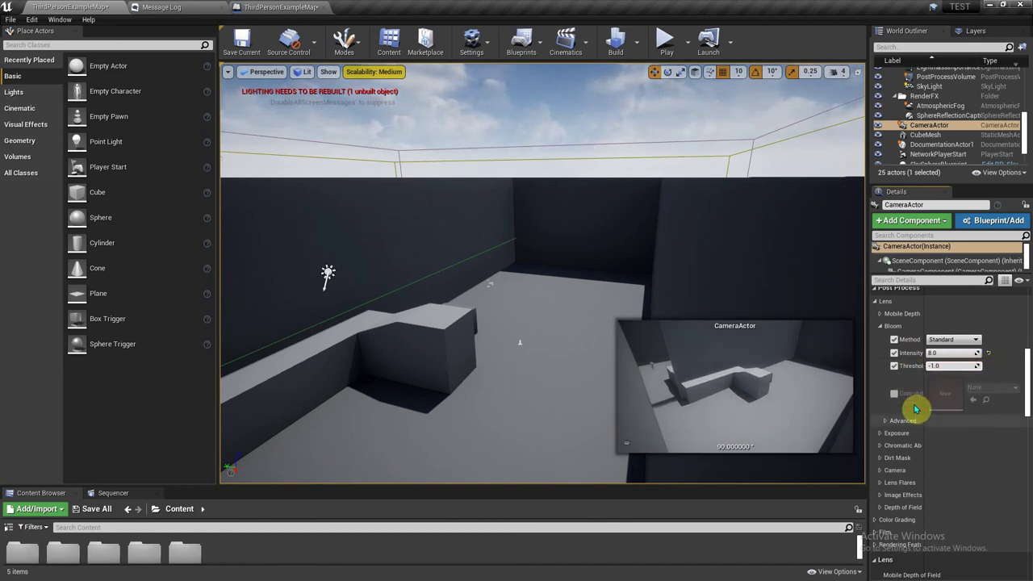
Expand the CameraActor's Mobile Depth of Field and Lens Flares post-process settings
scroll(912, 403, "down", 1)
scroll(906, 371, "up", 1)
left_click(880, 314)
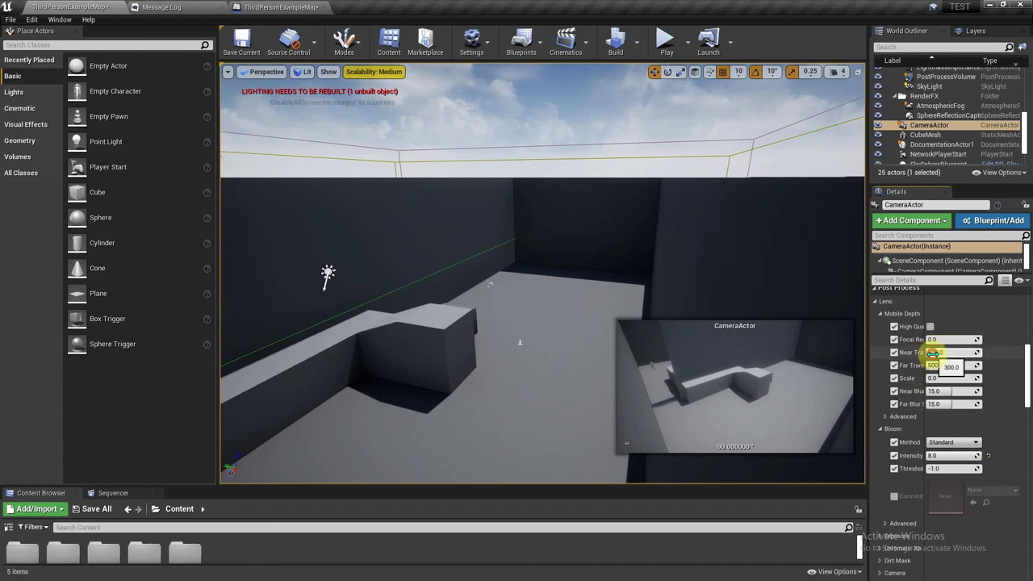
scroll(920, 436, "down", 3)
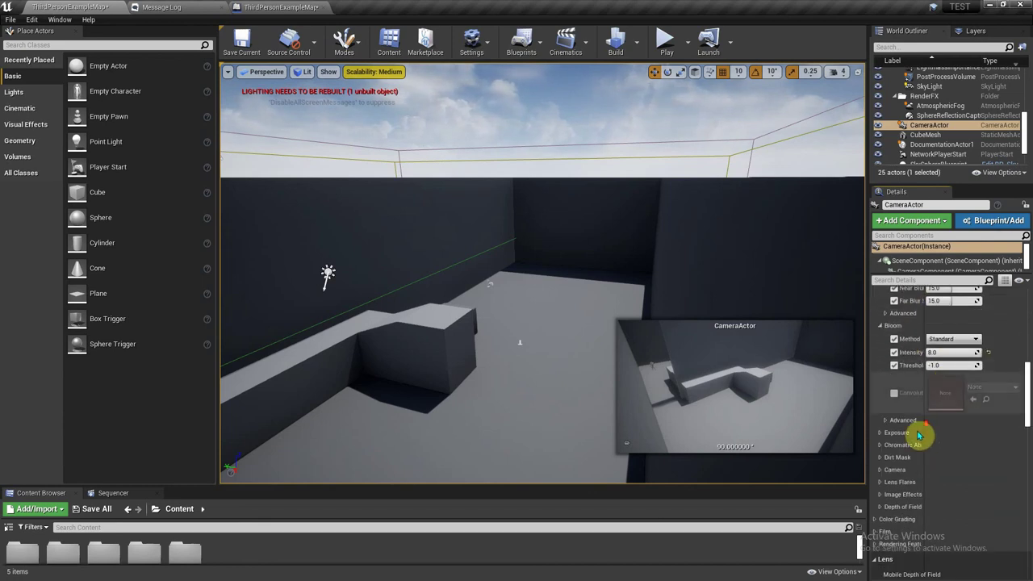
scroll(920, 443, "down", 2)
left_click(881, 431)
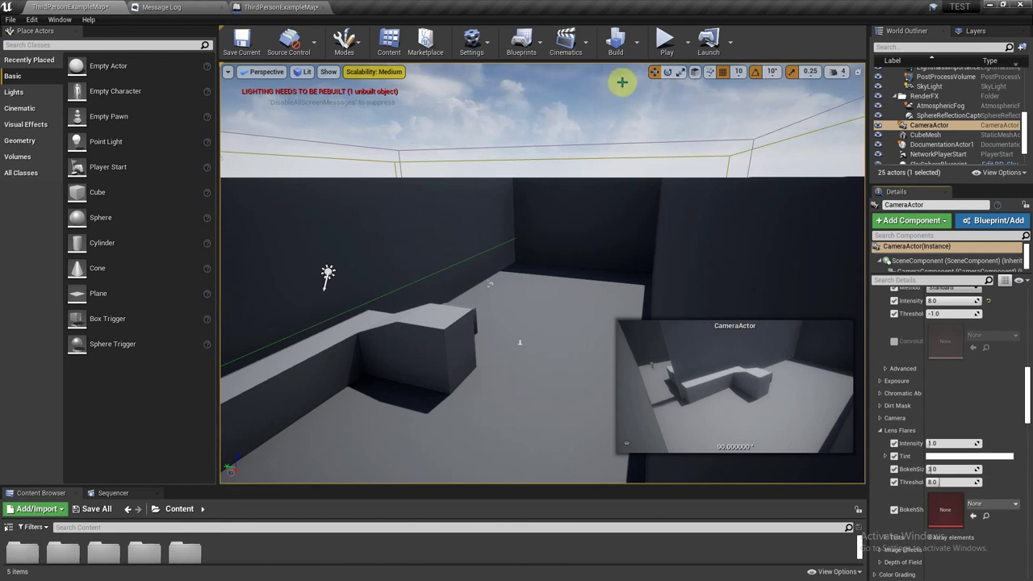
Start a Play-in-Editor session to test the camera rotation in the trigger box
left_click(664, 40)
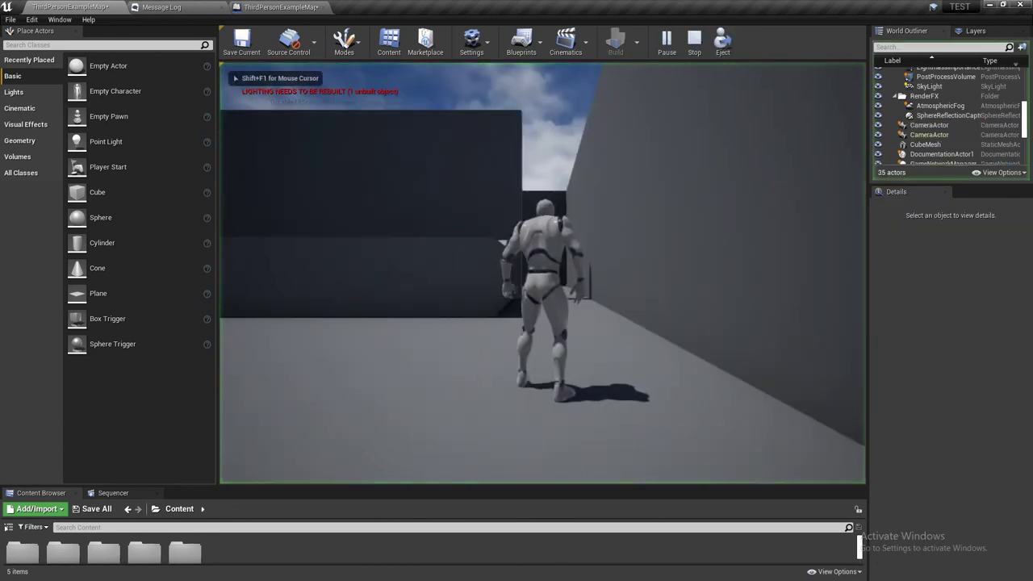